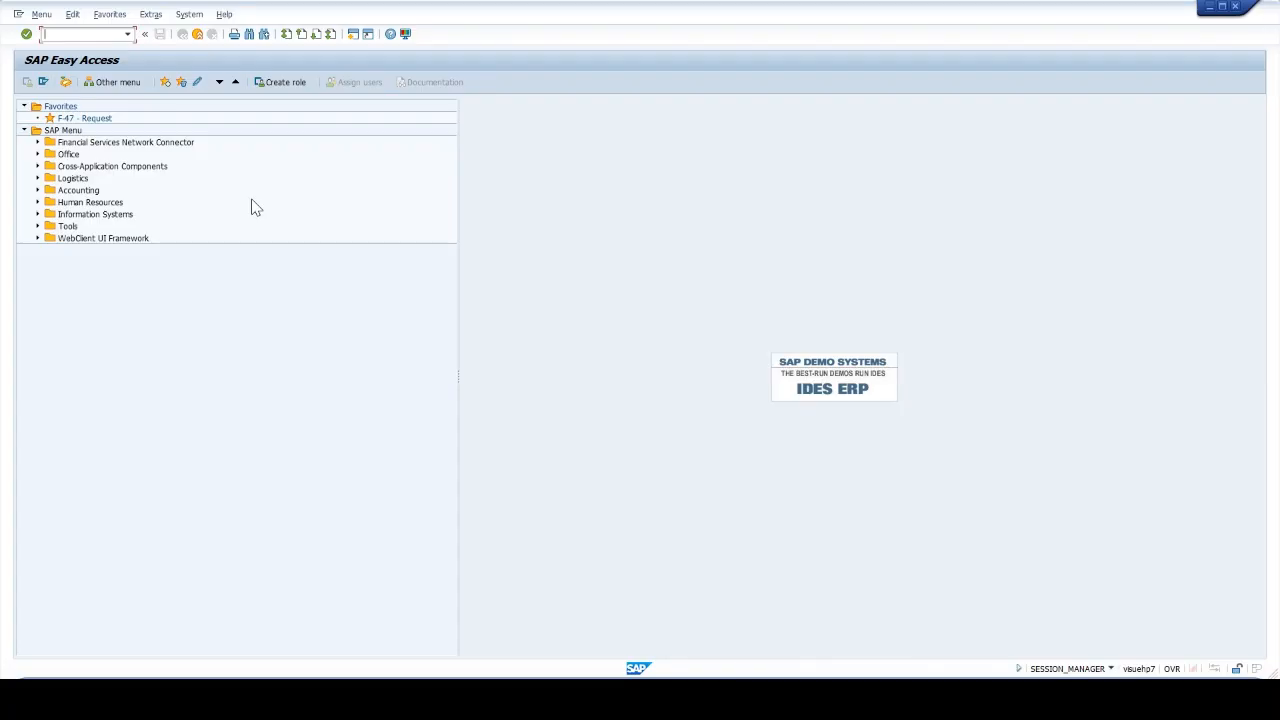
Open transaction FS00 and review the control data and bank settings of current assets G/L account 2206 ICICI BANK A/C
text(FS00)
key(Return)
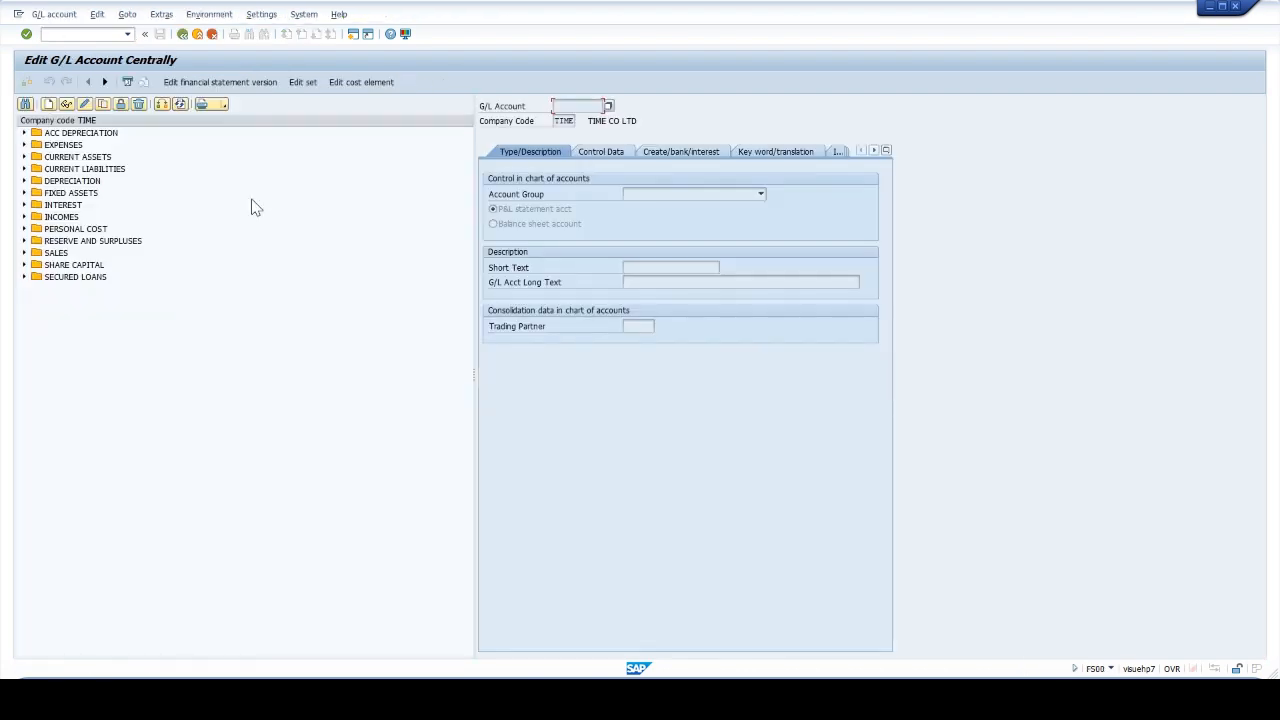
click(25, 158)
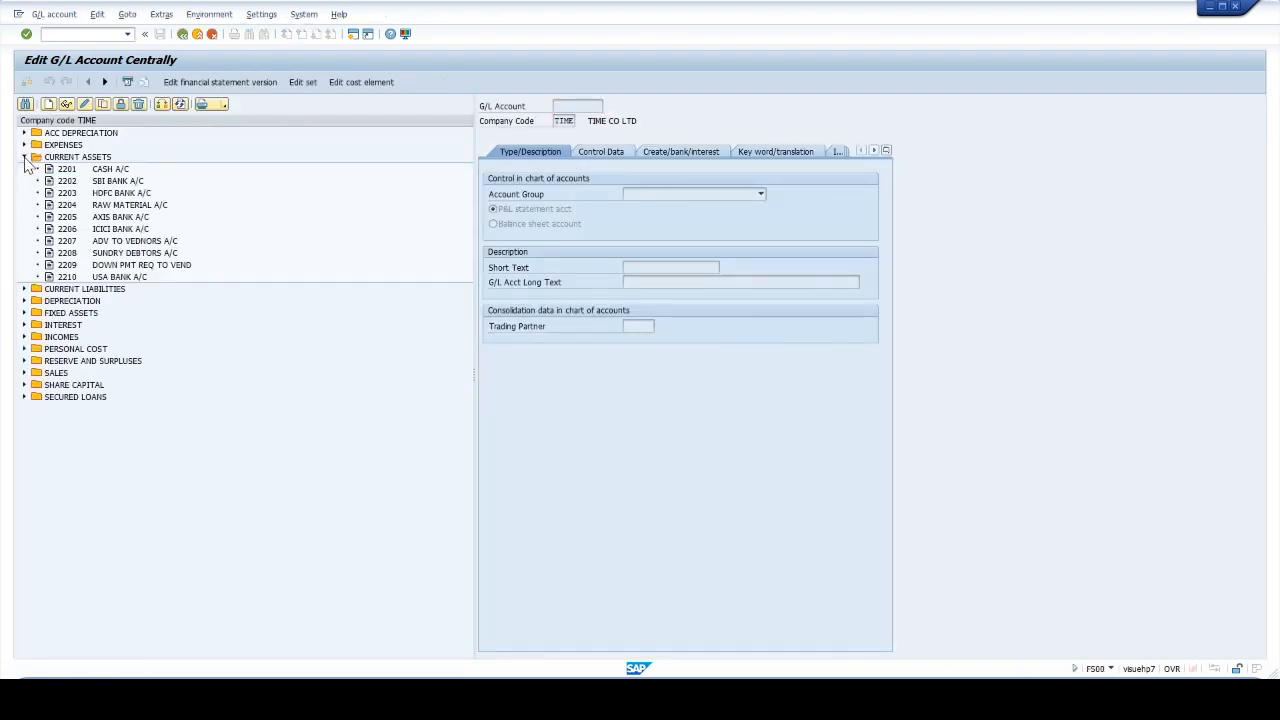
click(142, 229)
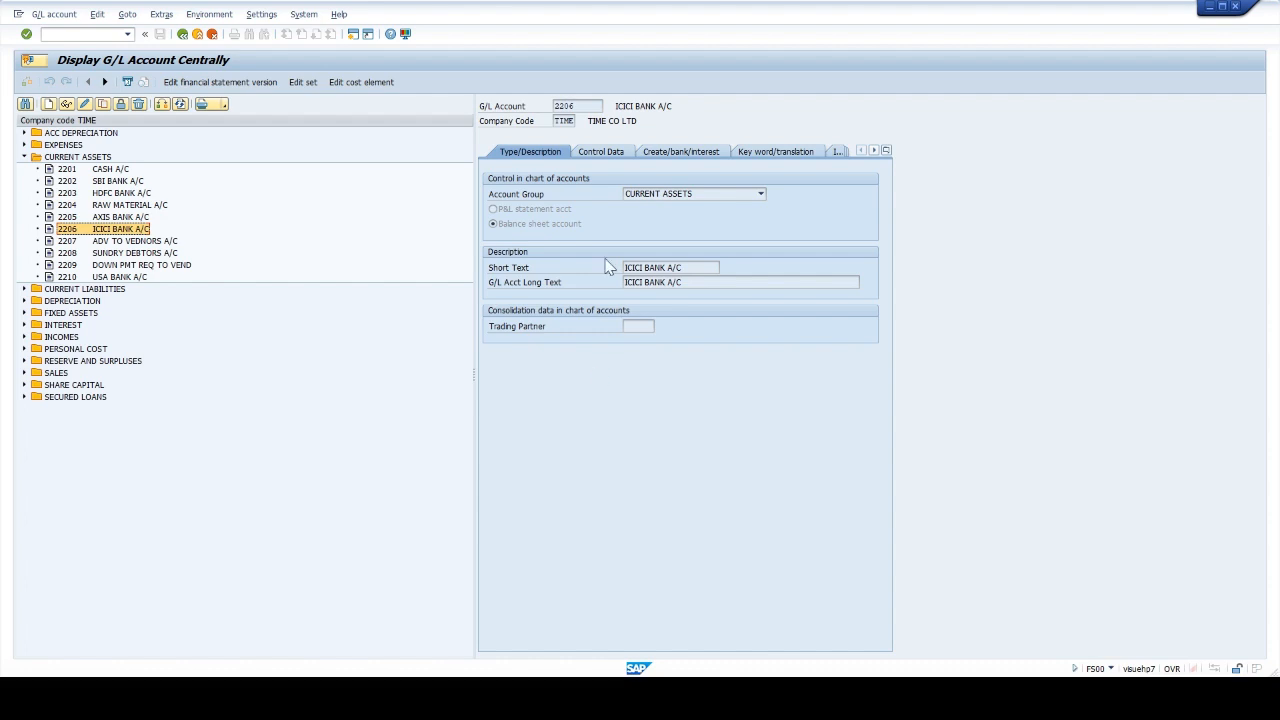
click(599, 155)
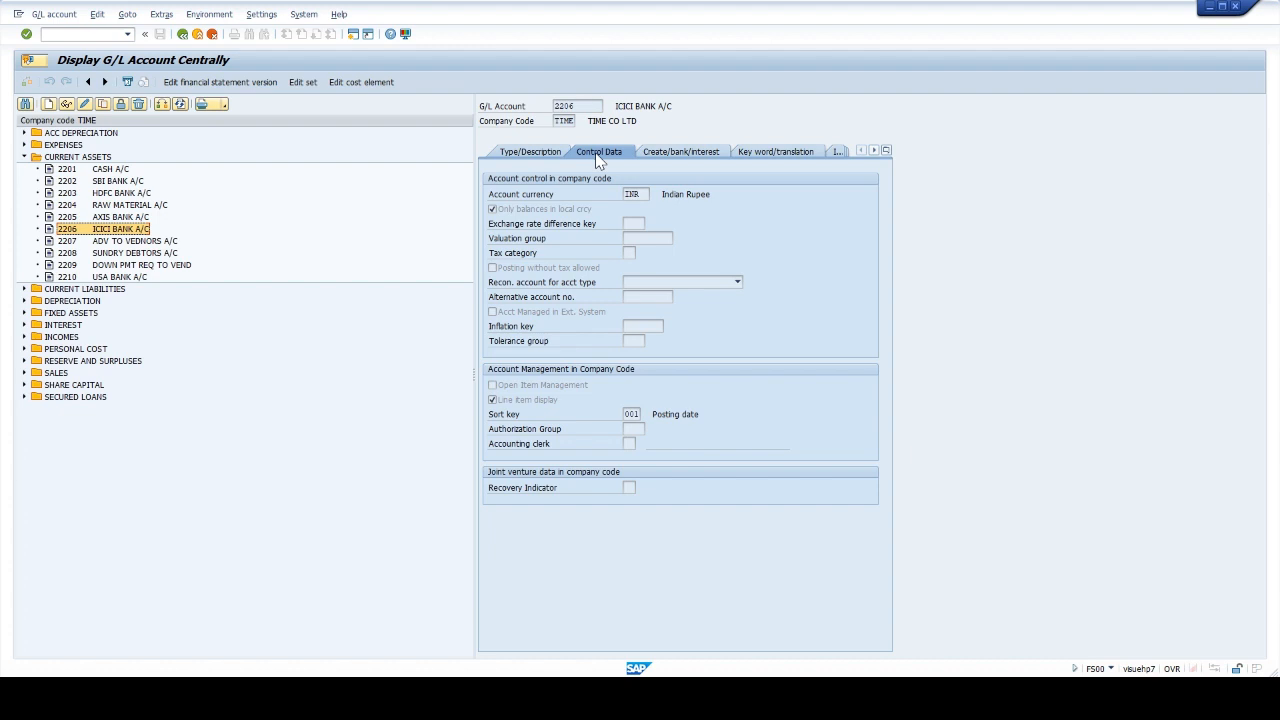
click(686, 154)
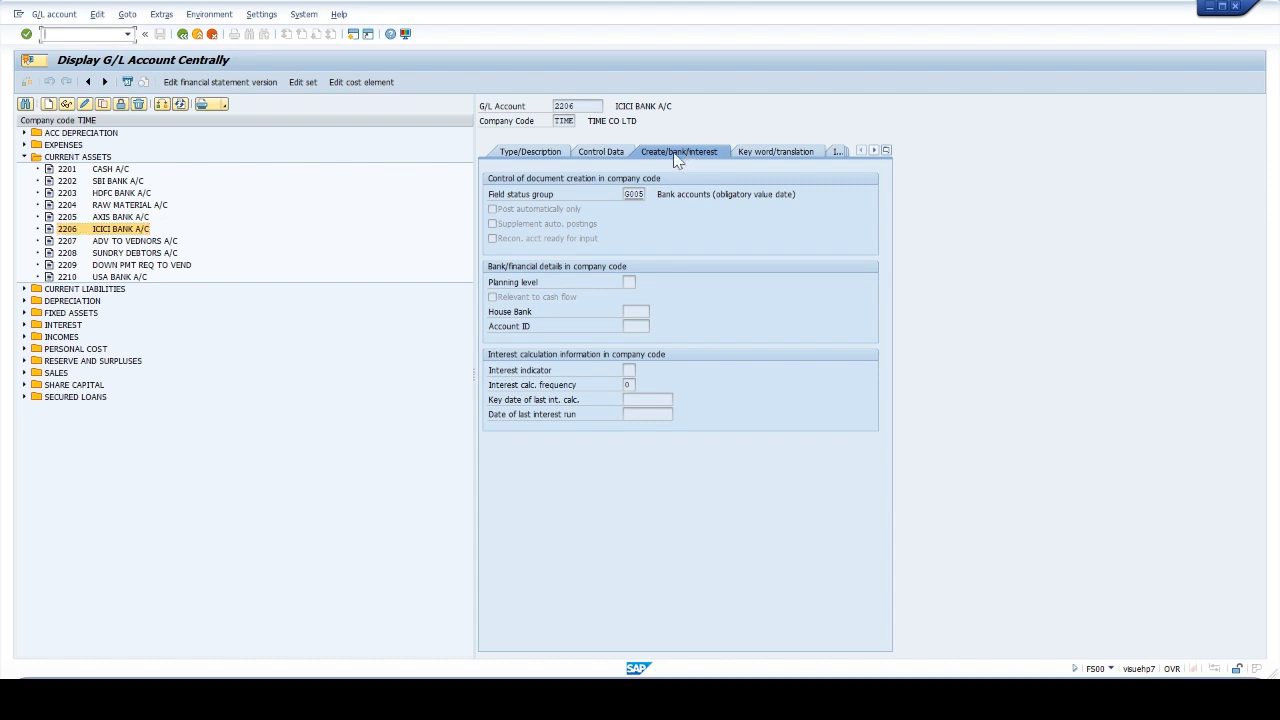
Open transaction FI12 in a new session for company code TIME
click(353, 34)
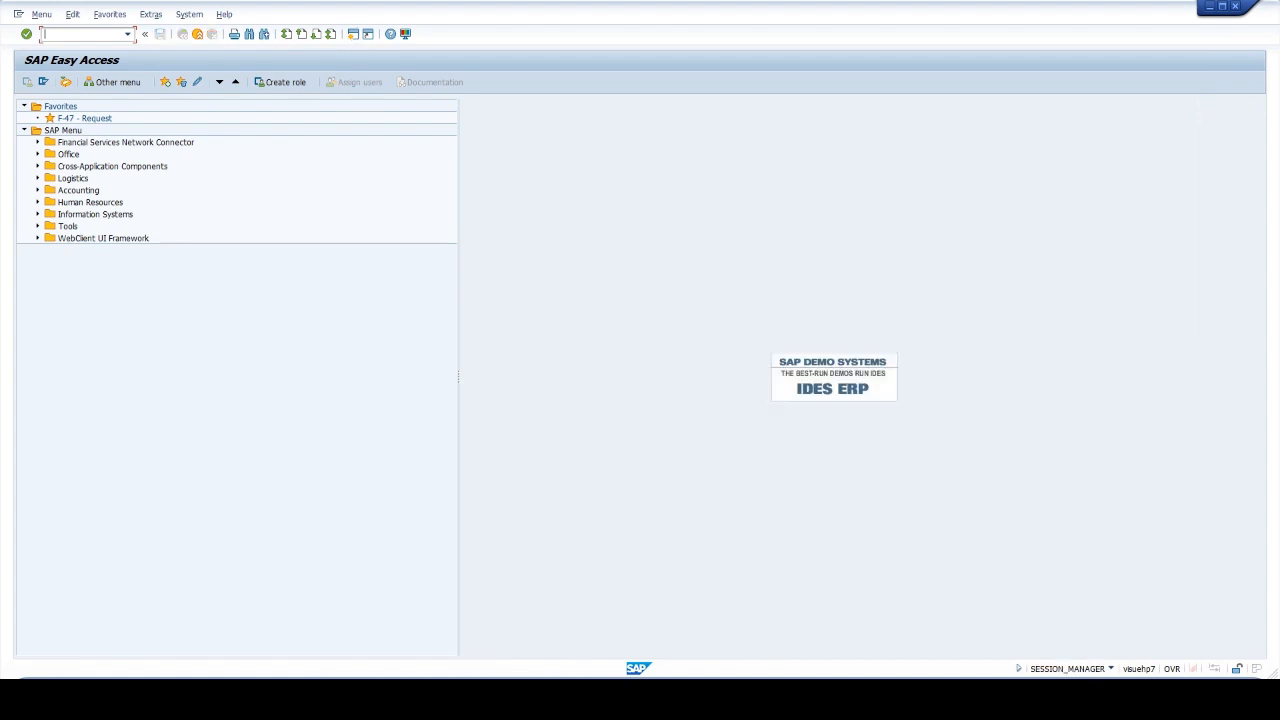
text(FI12)
key(Return)
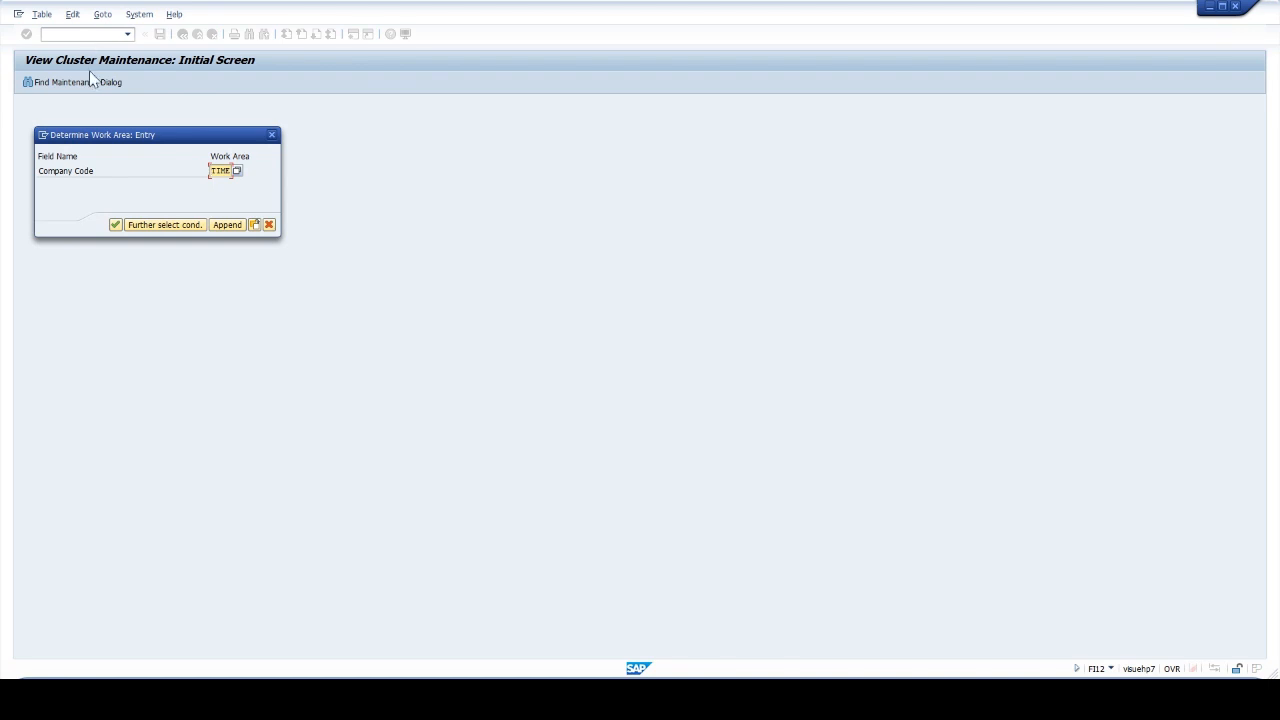
click(116, 225)
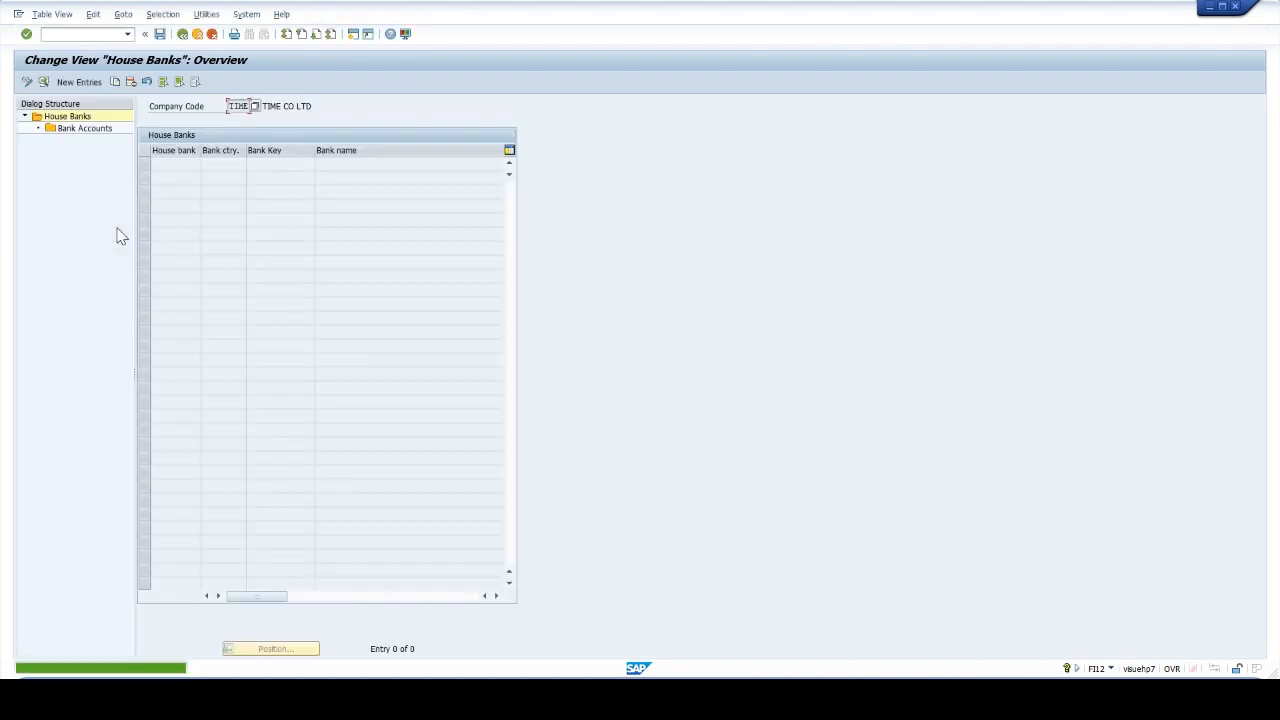
Start a new house bank entry ICICI with bank country IN and bank key ICIC0001122
click(81, 85)
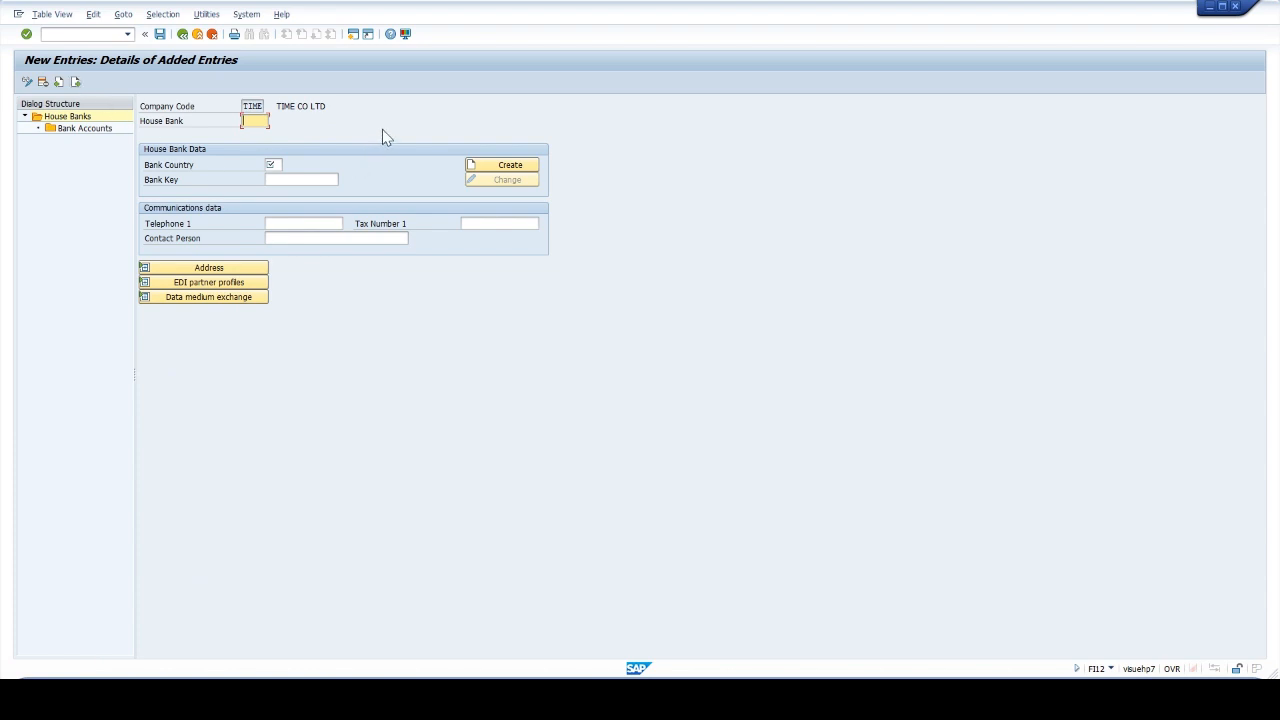
text(ICICI)
key(Tab)
text(IN)
key(Down)
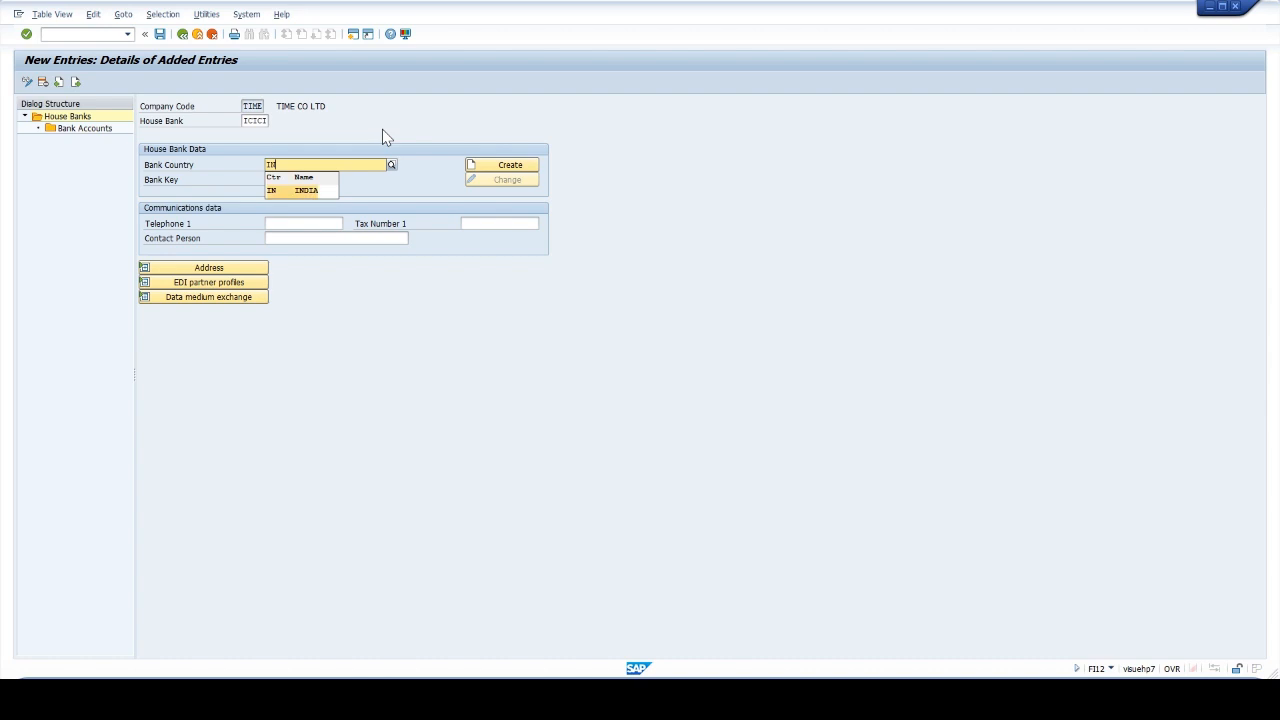
key(Return)
click(303, 178)
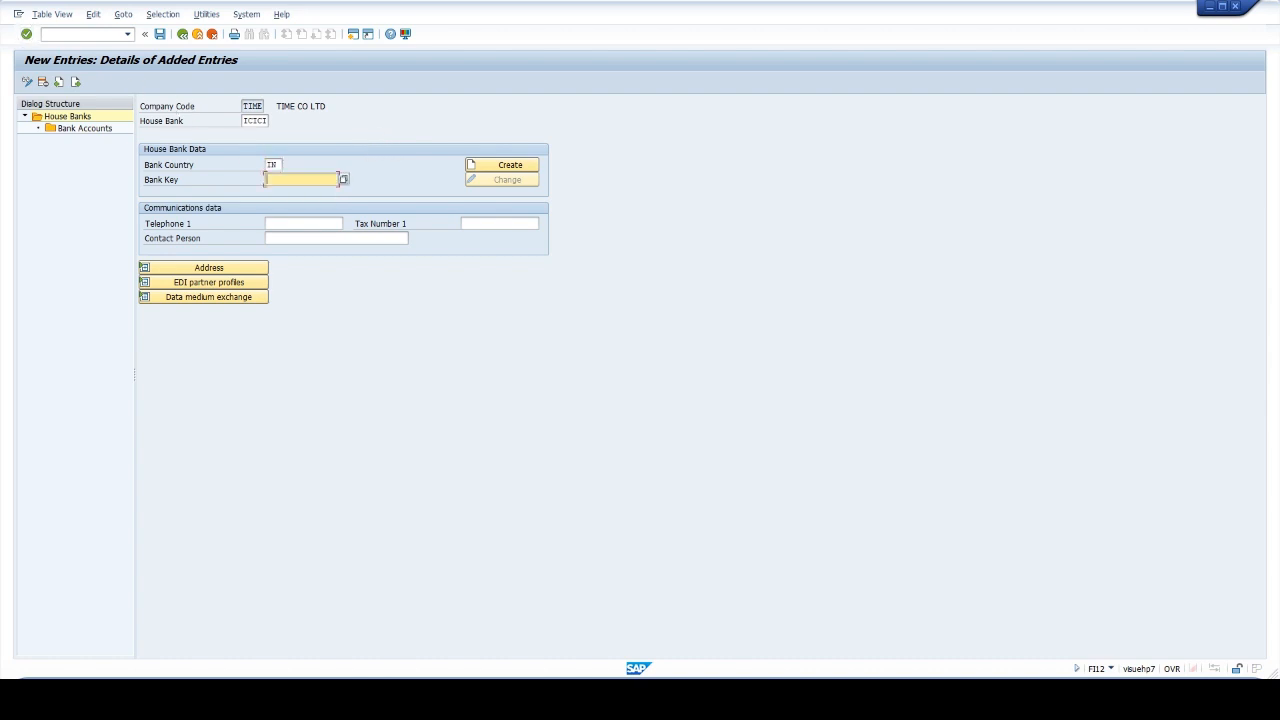
text(I)
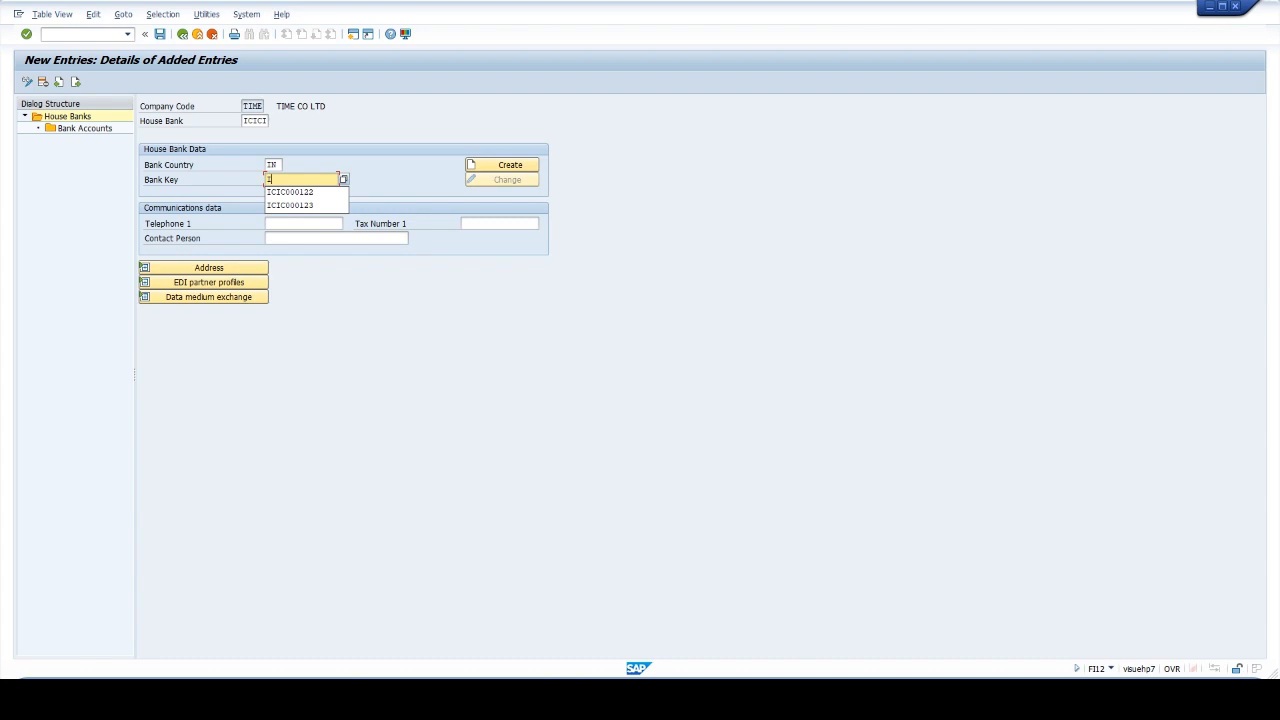
text(CIC0001122)
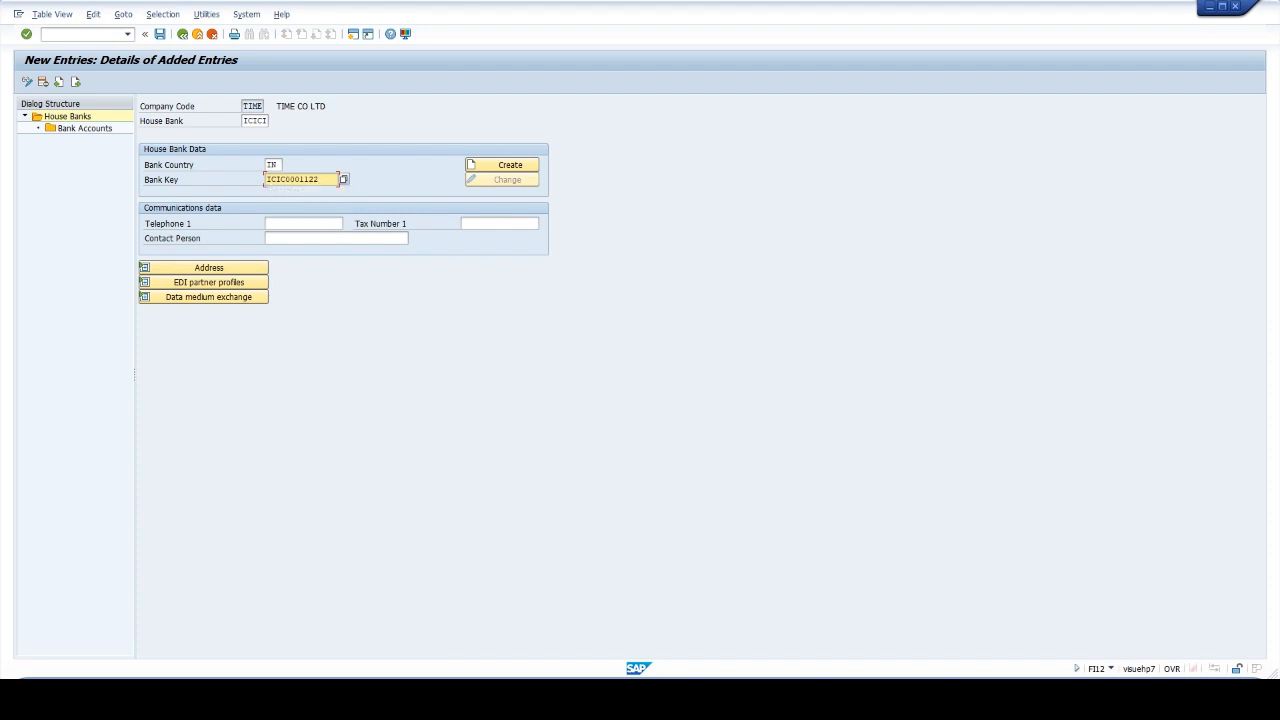
Create the bank data for the new bank key with bank name ICICI BANK and region 13 Maharashtra
click(472, 164)
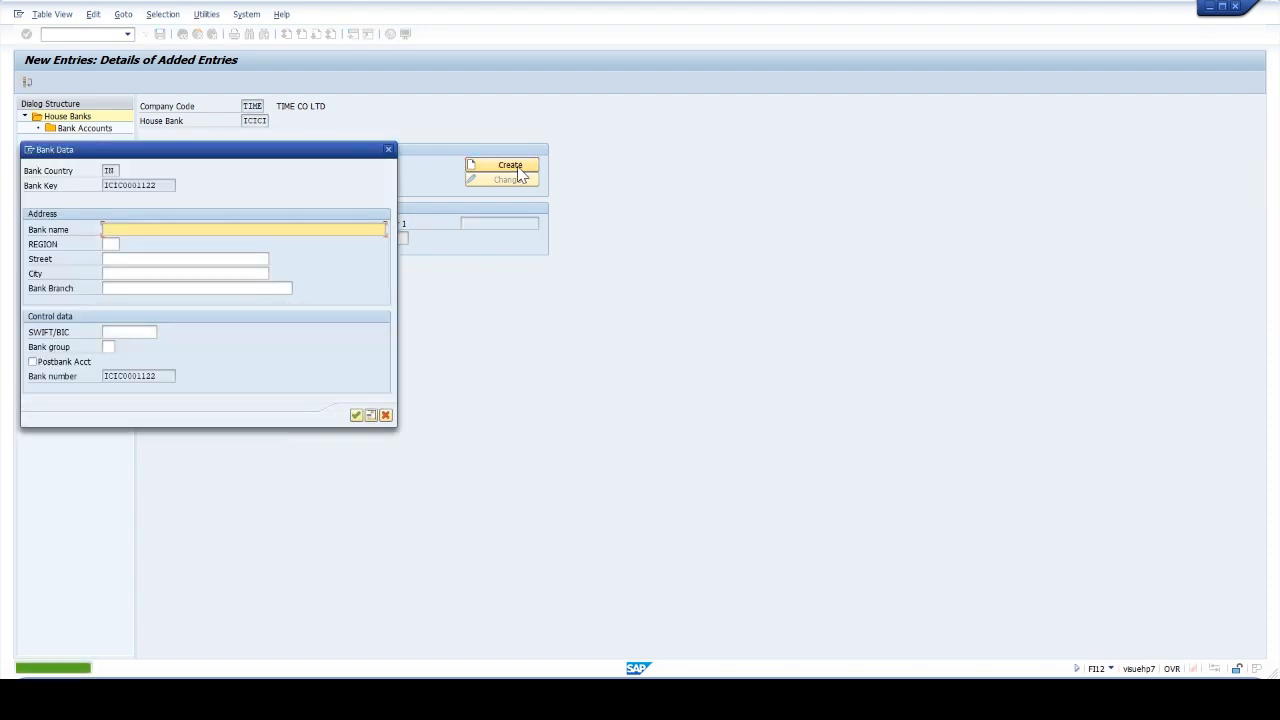
text(IC)
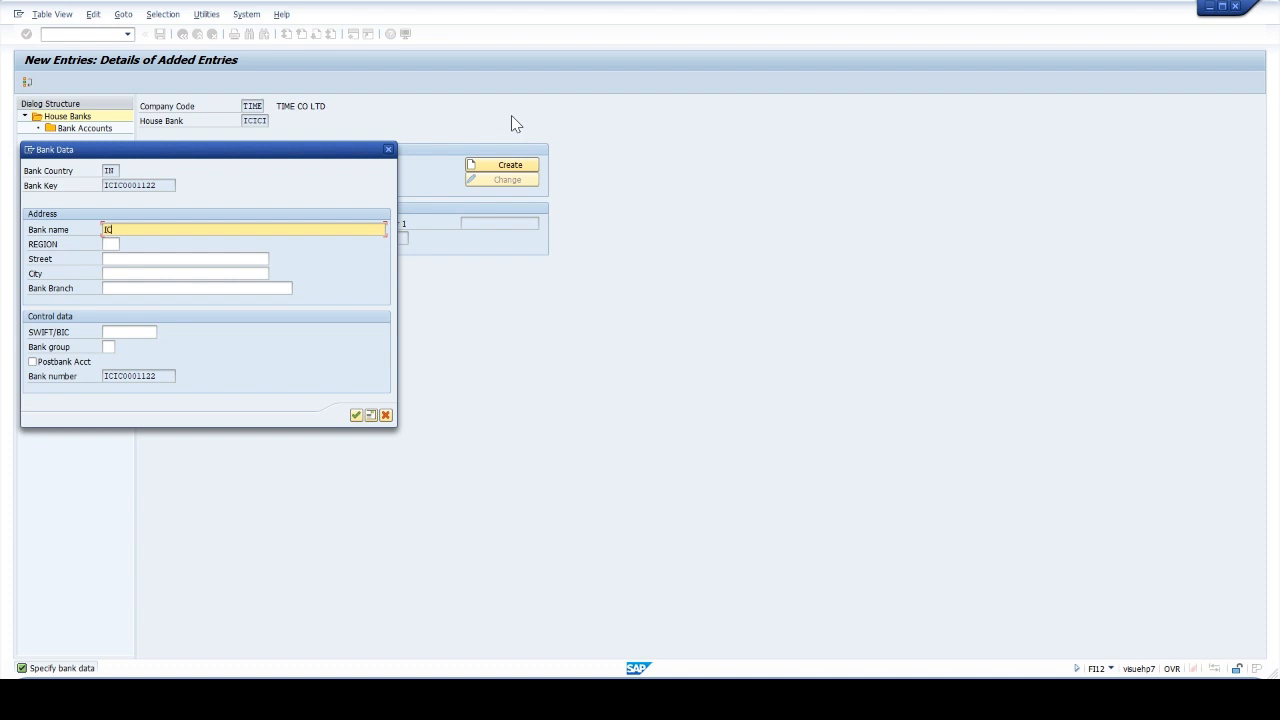
text(ICI BANK)
click(110, 244)
click(125, 244)
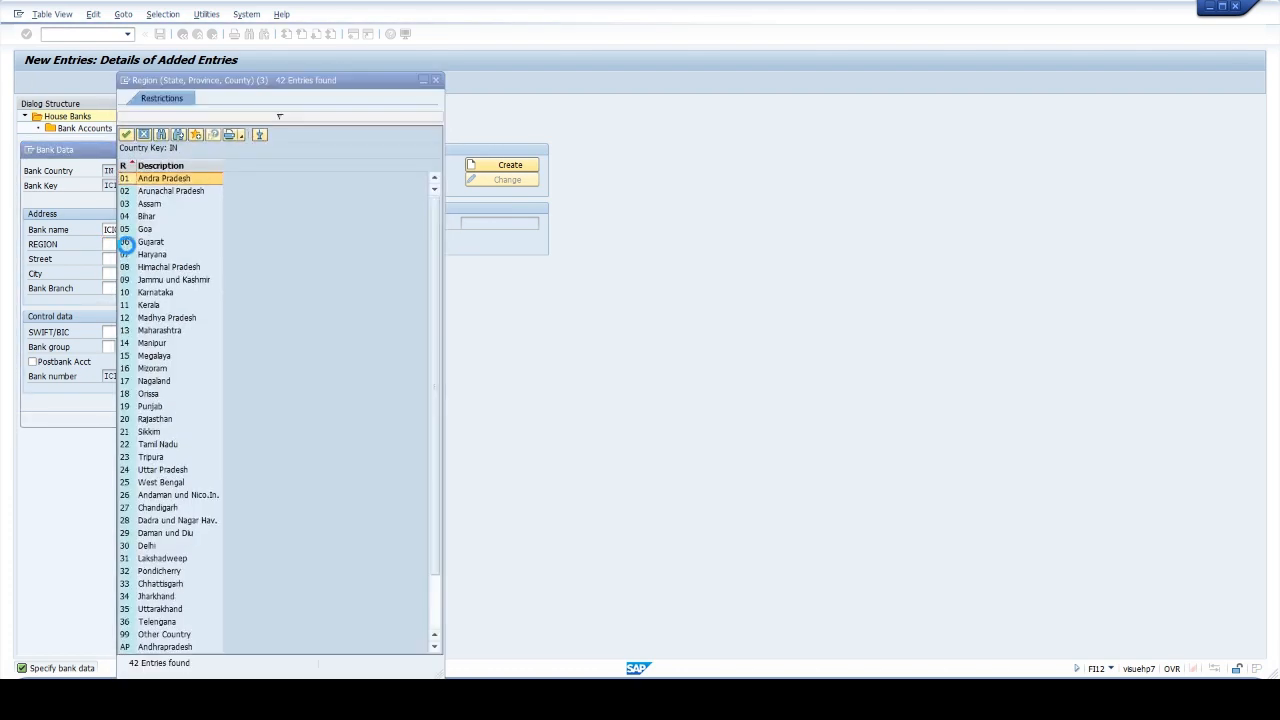
click(156, 331)
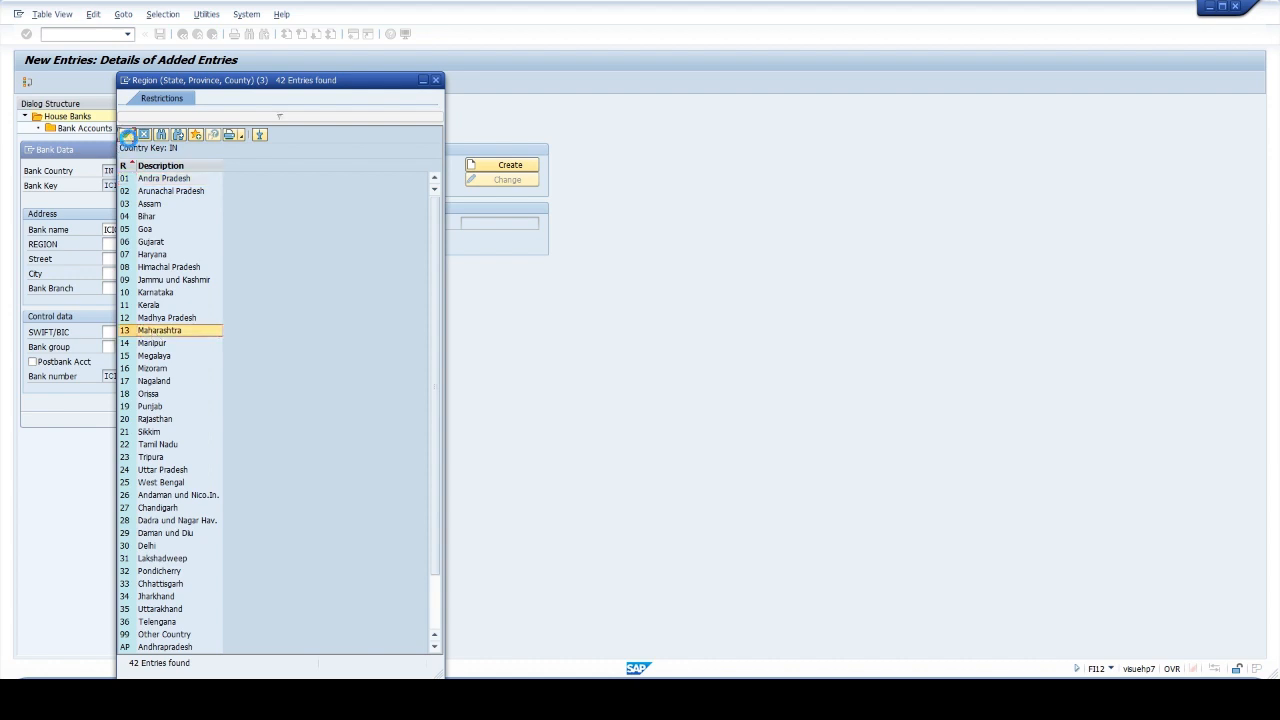
click(126, 134)
Set the bank's street and city to MUMBAI and its branch to MUMBAI MAIN, and accept the bank data
click(150, 259)
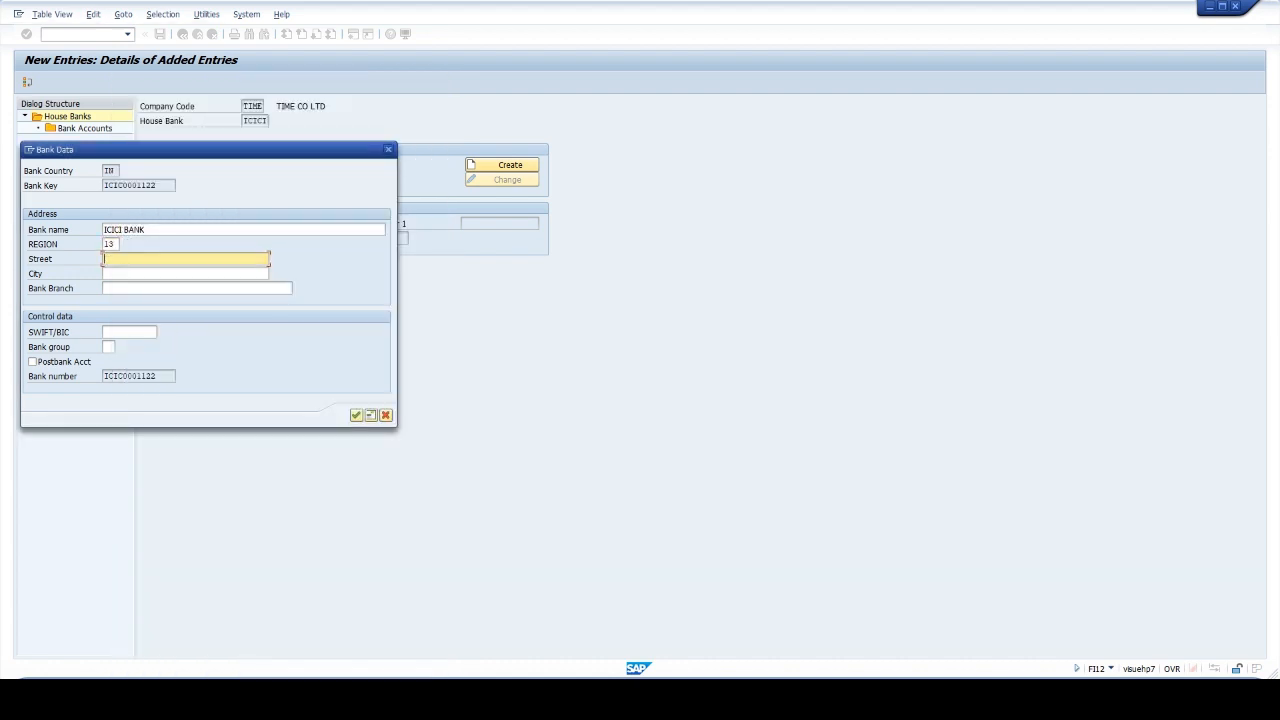
text(MUMBAI)
key(Tab)
text(MUMBAI)
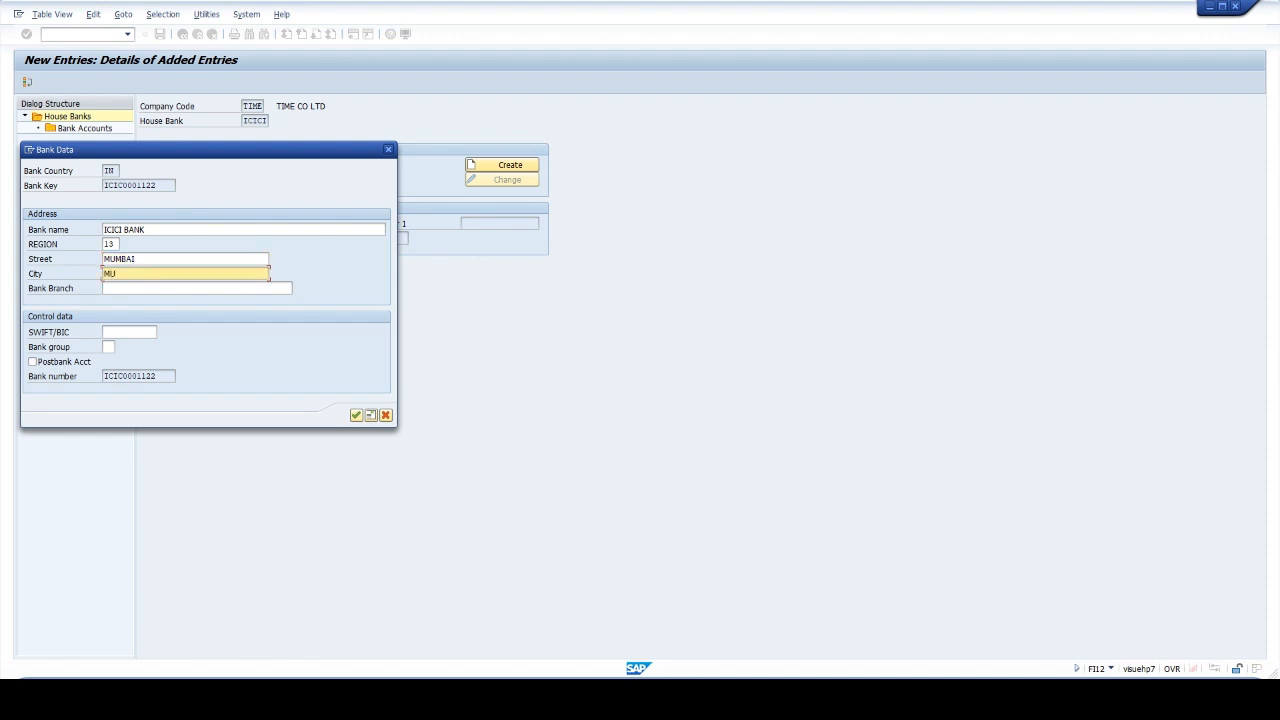
key(Tab)
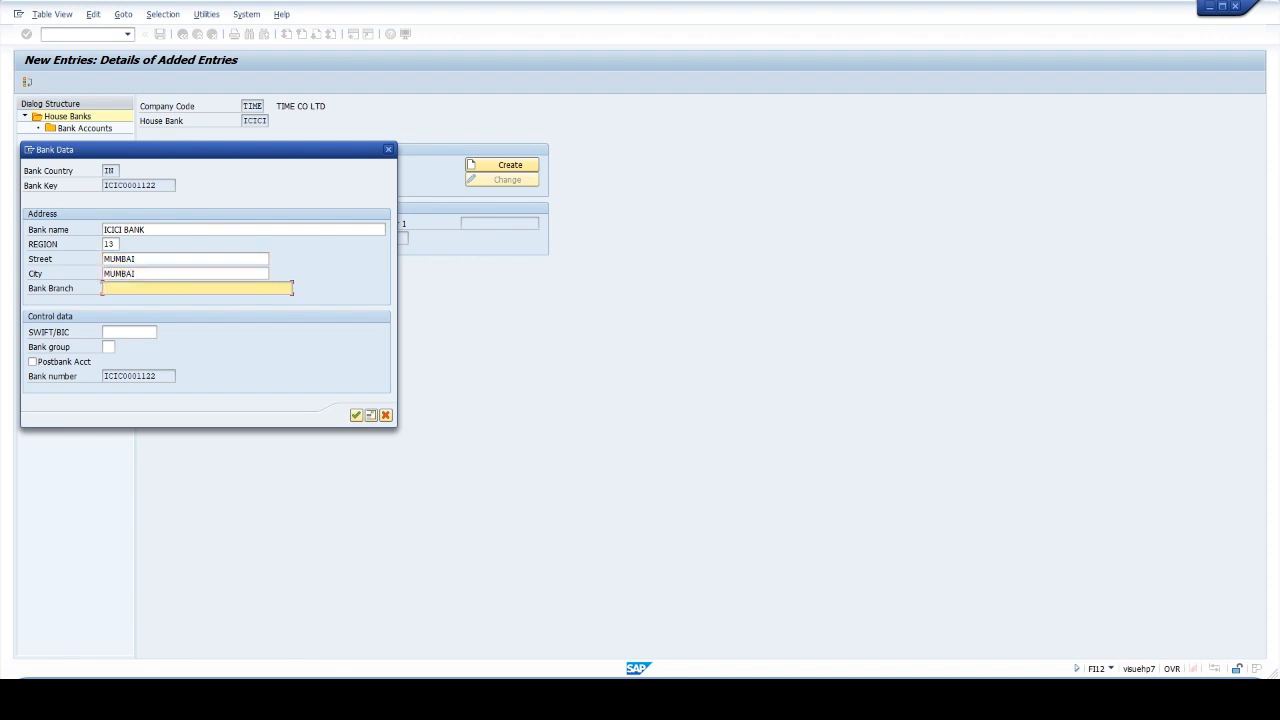
text(MUMBAI MAIN)
key(Tab)
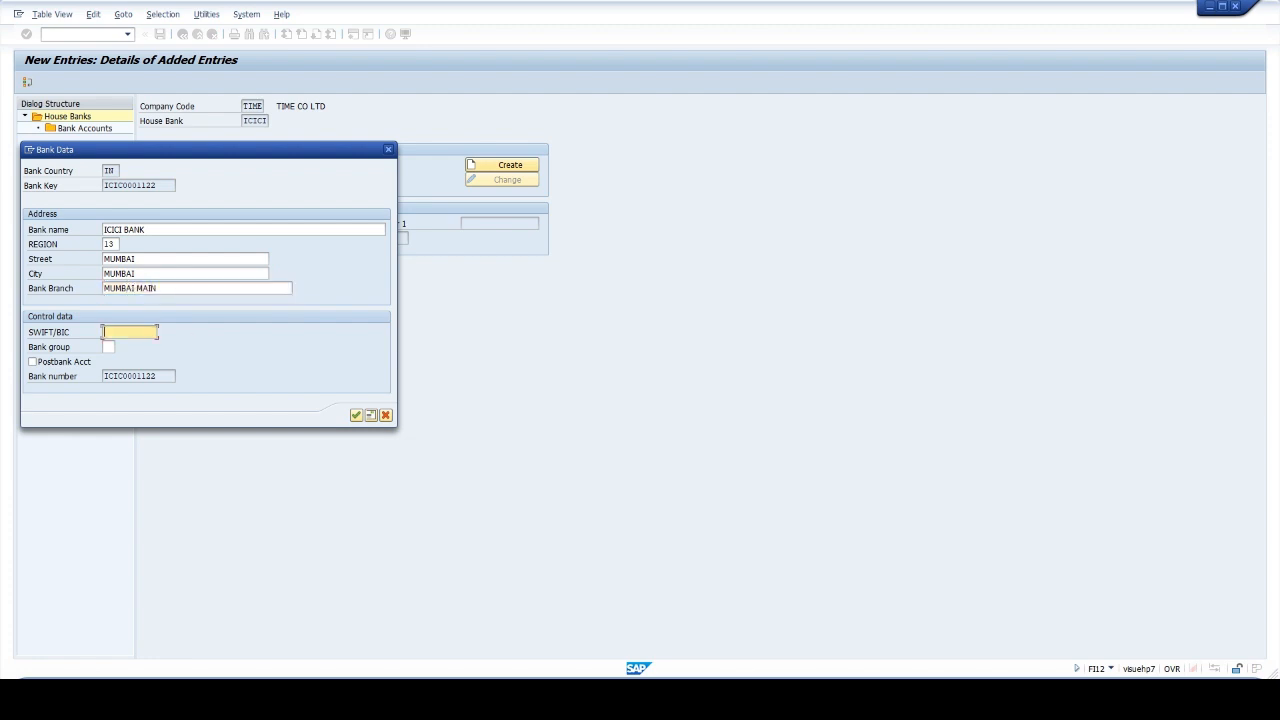
click(355, 415)
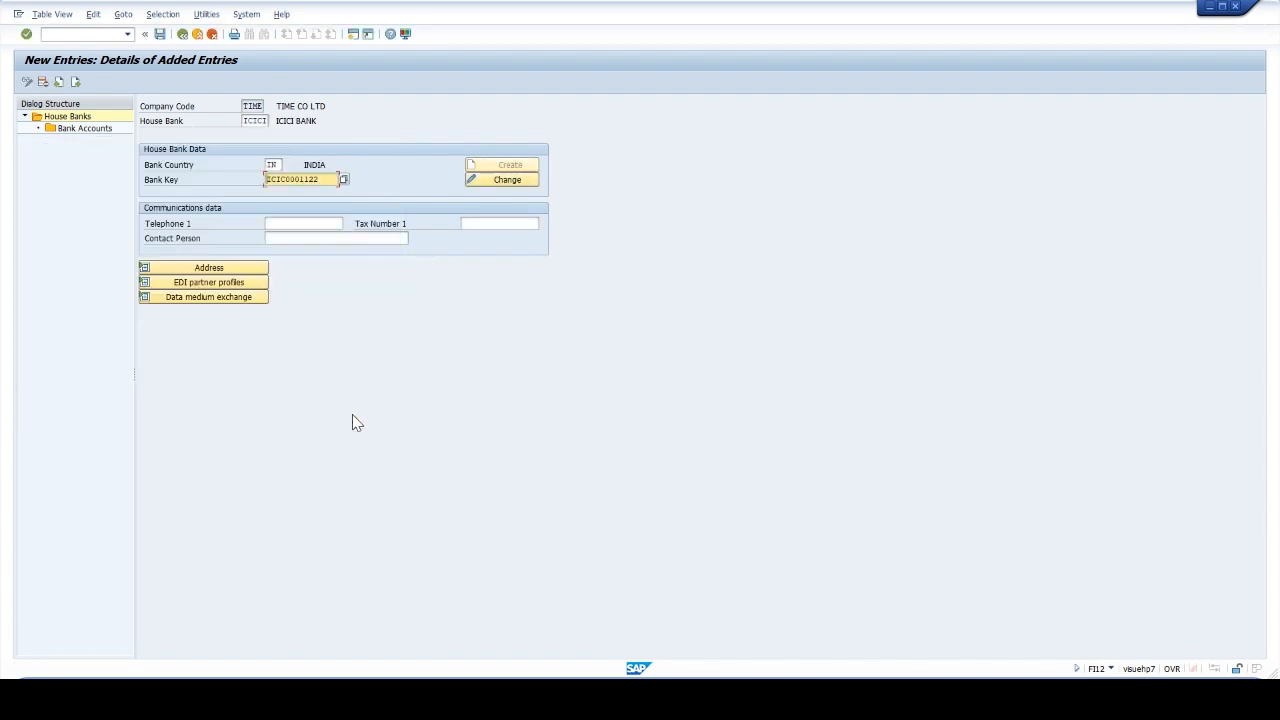
Add a new bank account entry under the house bank with account ID ICICI and description ICICI HOUSE BANK
double_click(75, 133)
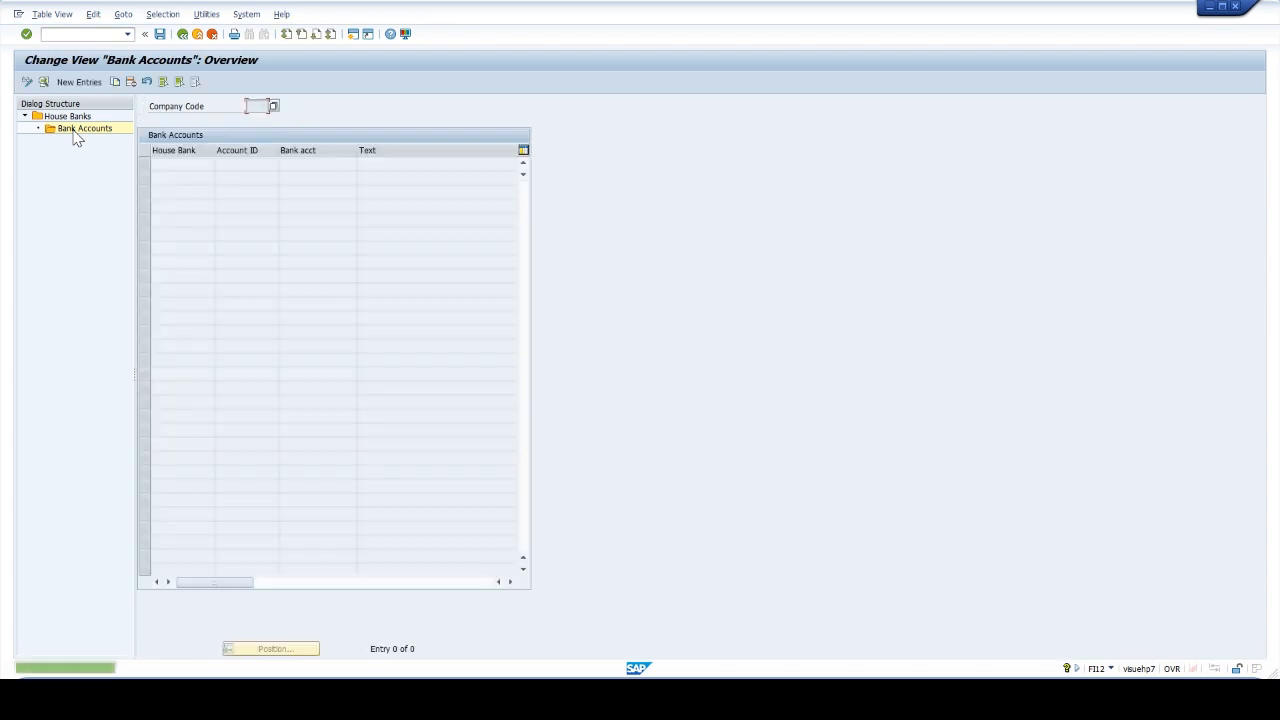
click(80, 81)
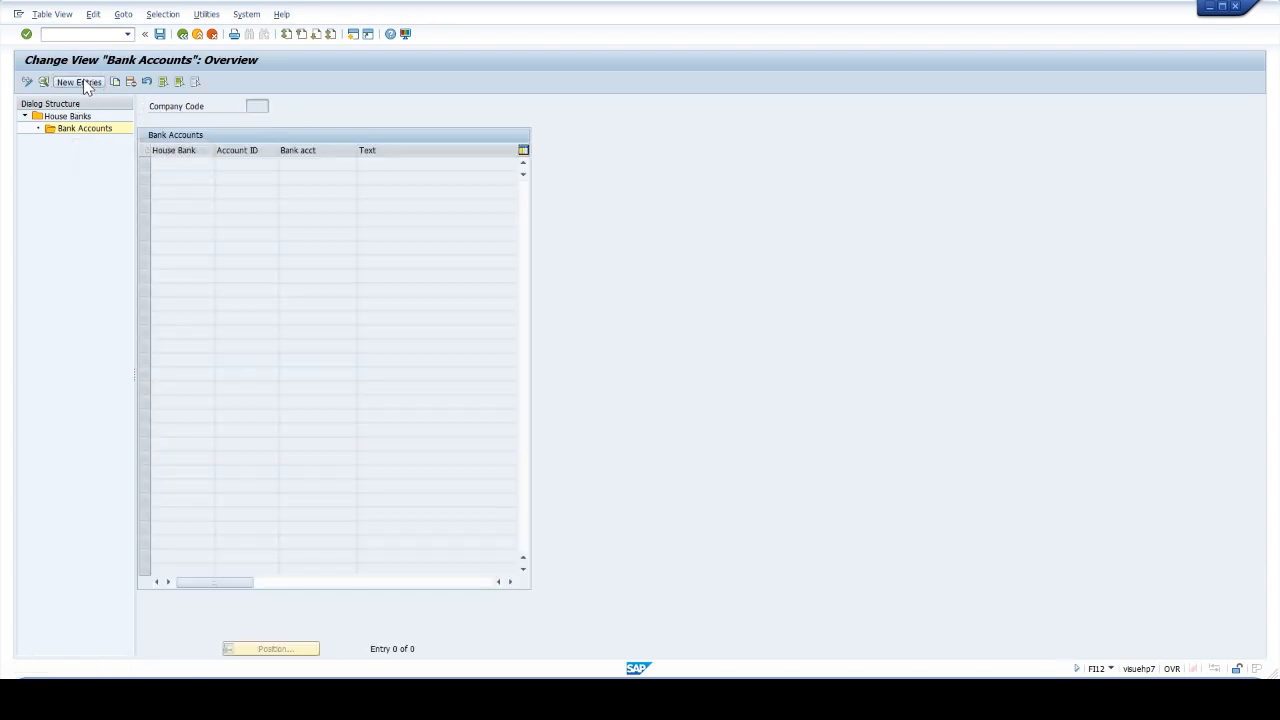
key(BackSpace)
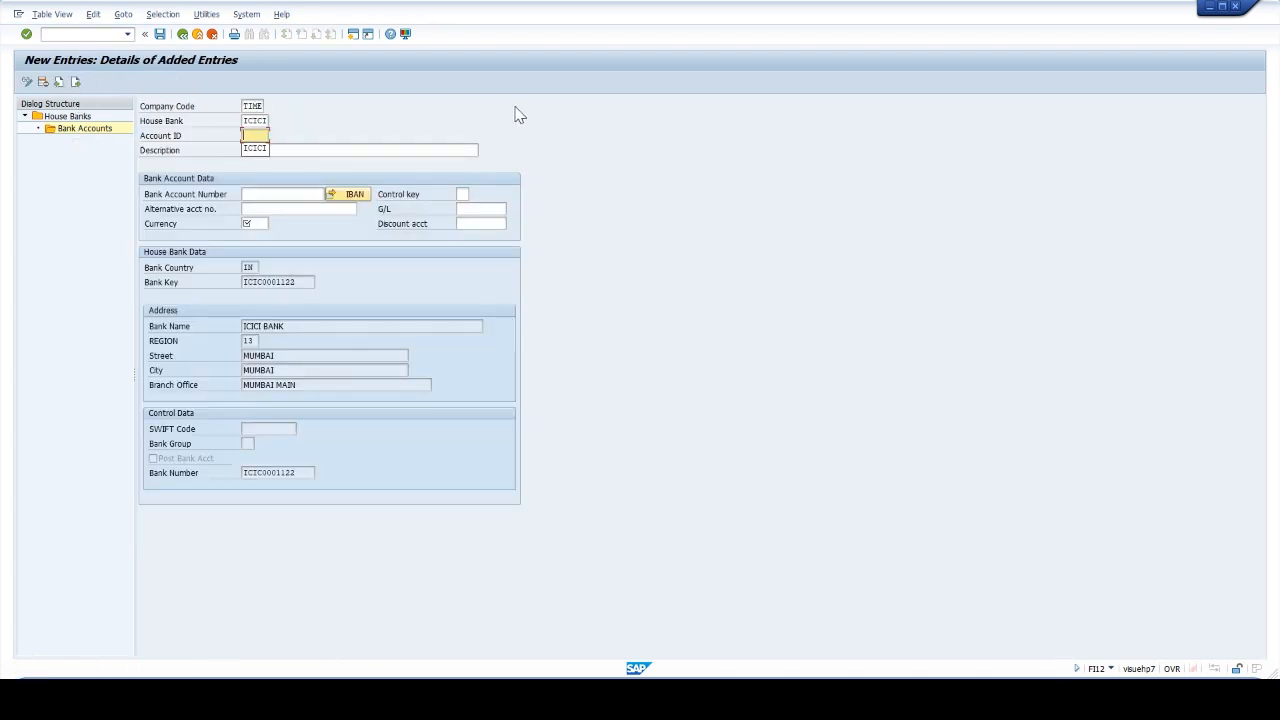
text(ICICI)
key(Tab)
key(BackSpace)
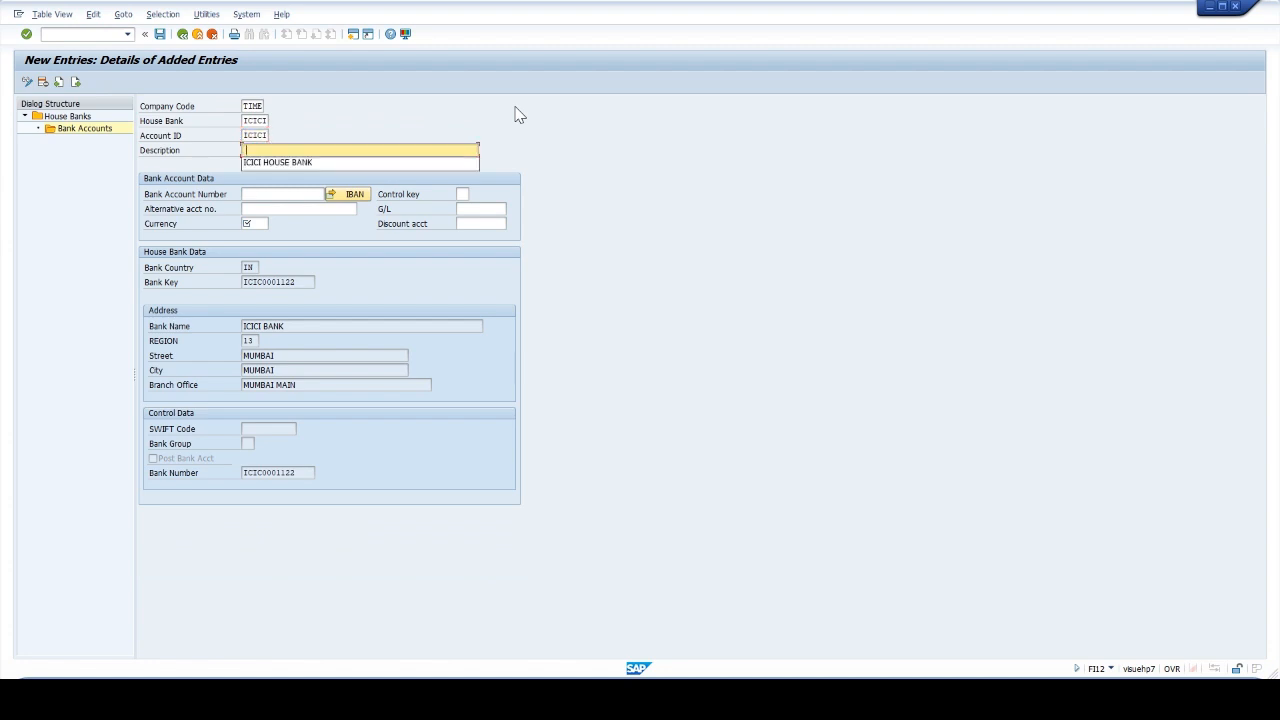
click(278, 163)
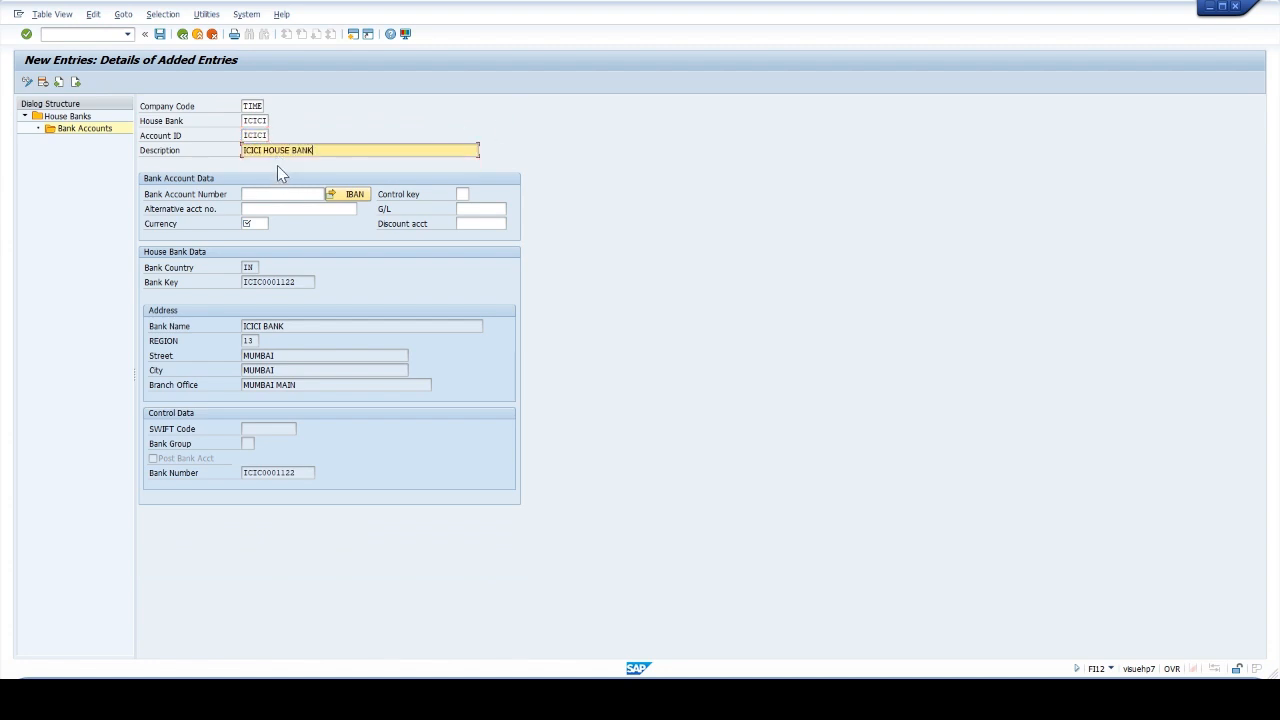
key(Tab)
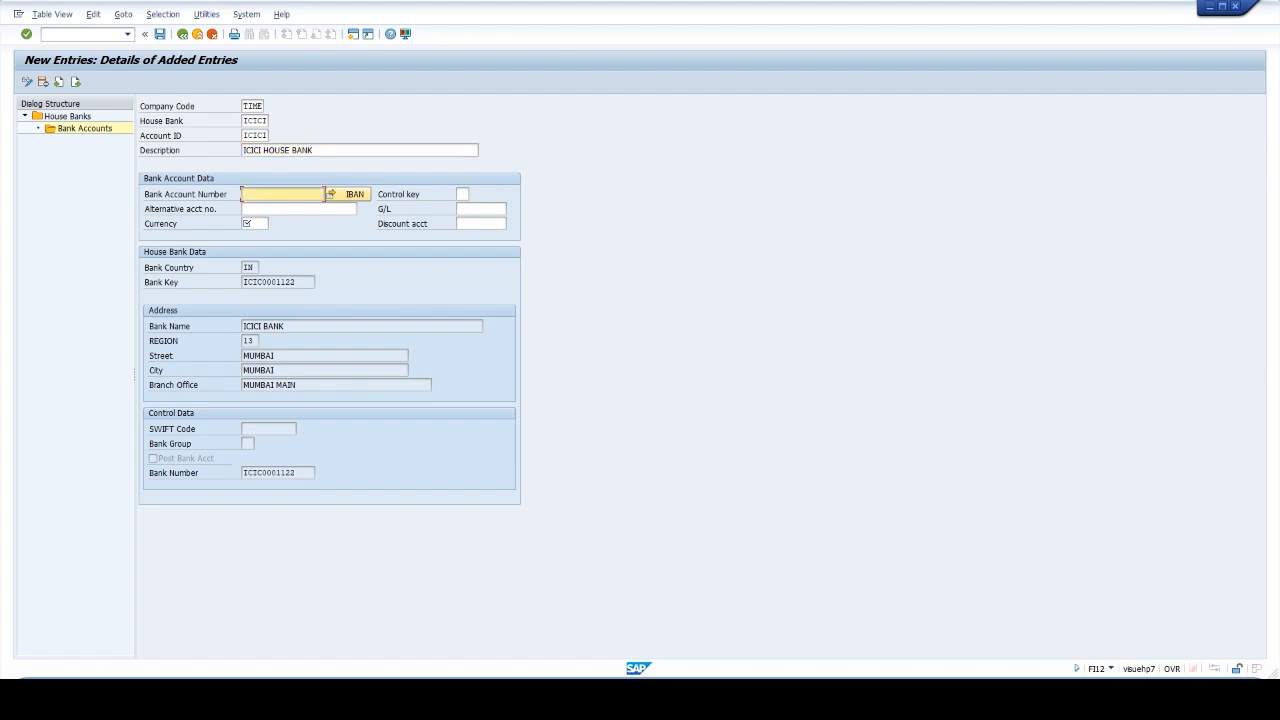
Enter the bank account number and set the account currency to INR
text(101010101010)
key(Tab)
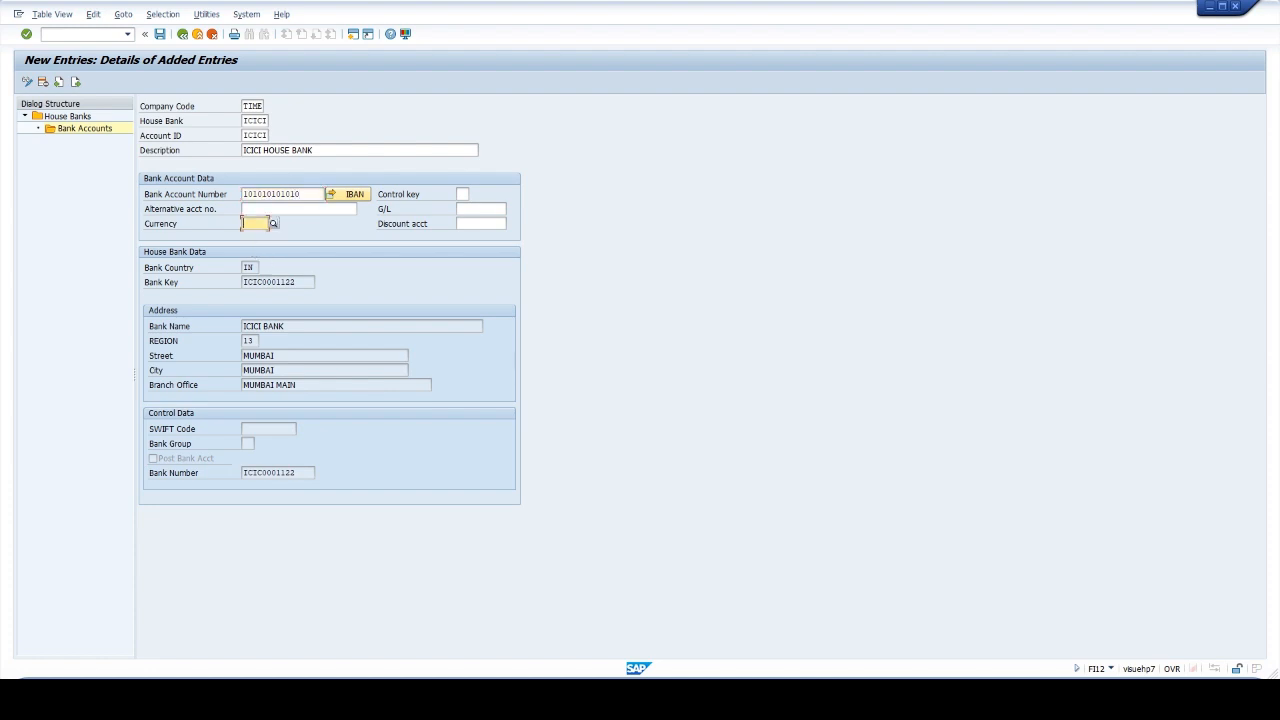
text(IN)
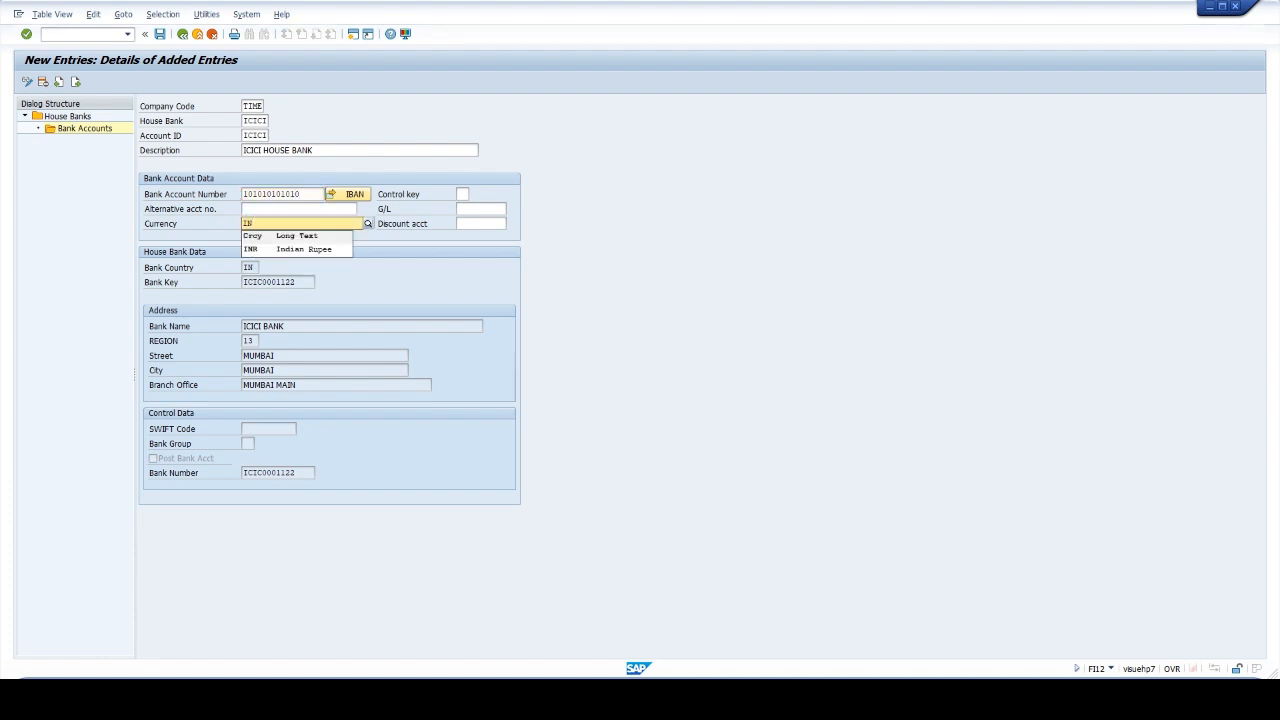
key(Down)
key(Return)
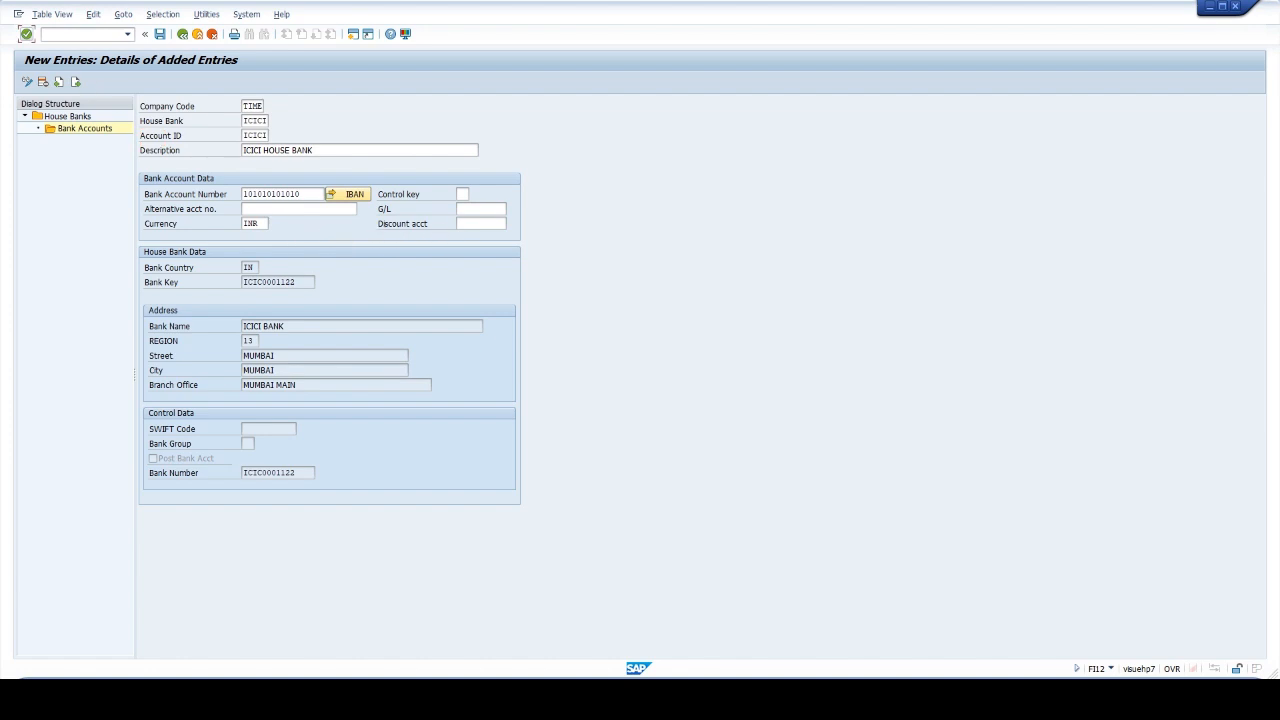
Assign G/L account 2206 to the bank account and save it under the proposed customizing request without transporting the IBAN
click(480, 209)
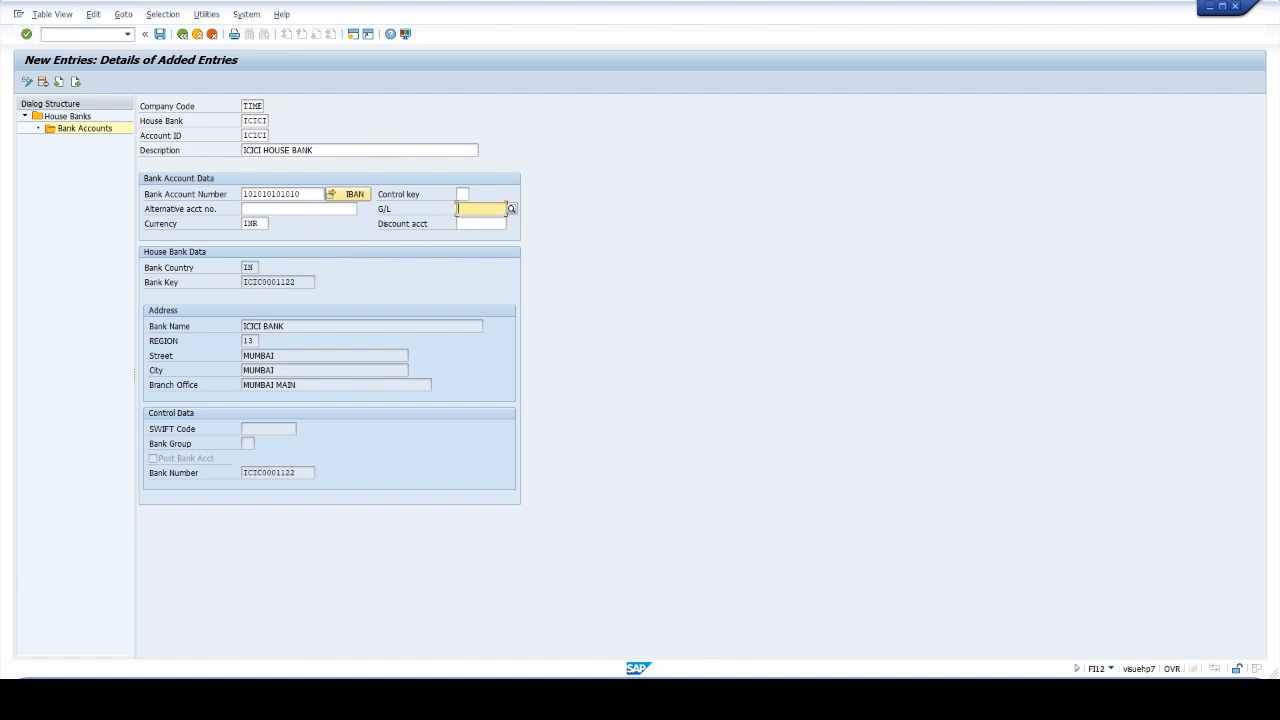
text(2206)
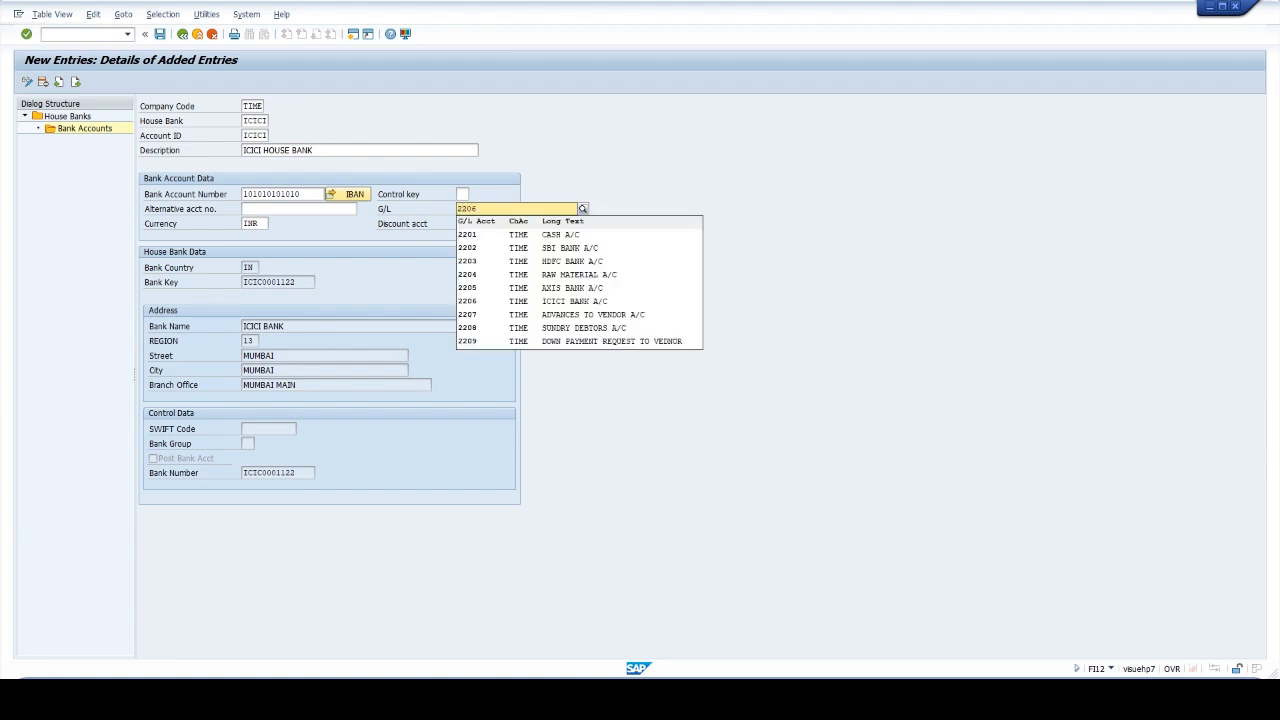
click(524, 239)
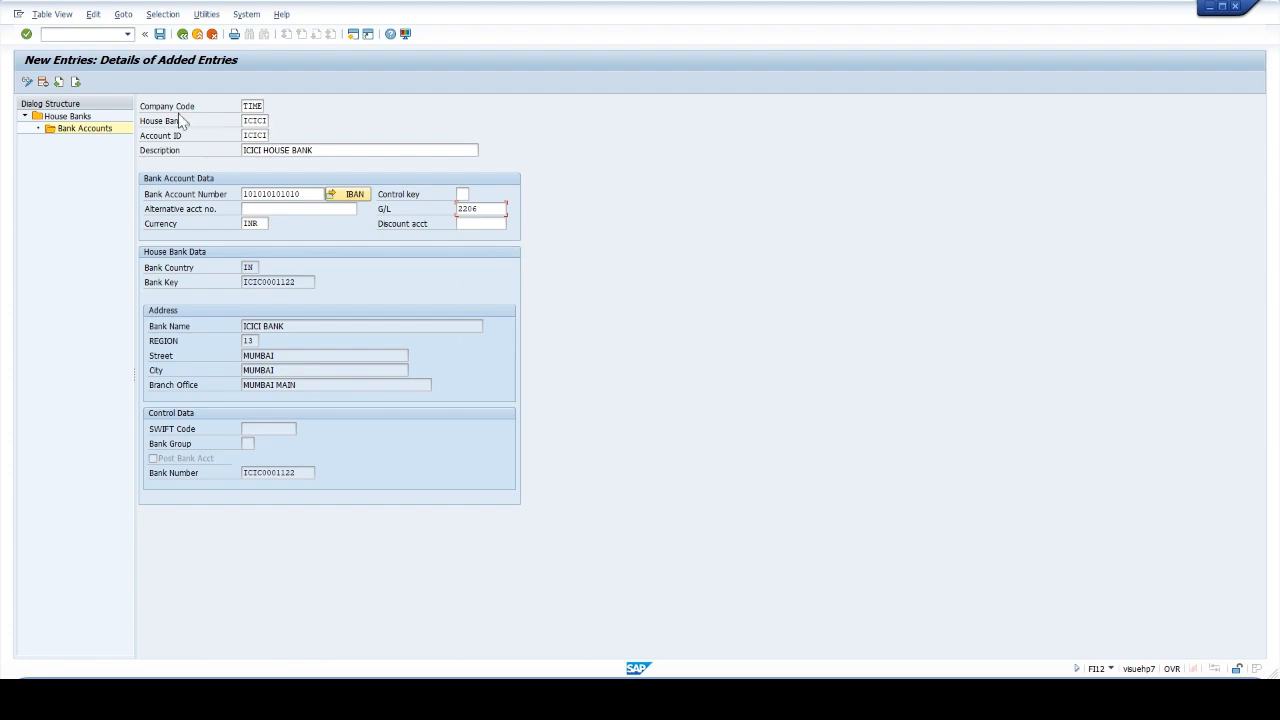
click(160, 36)
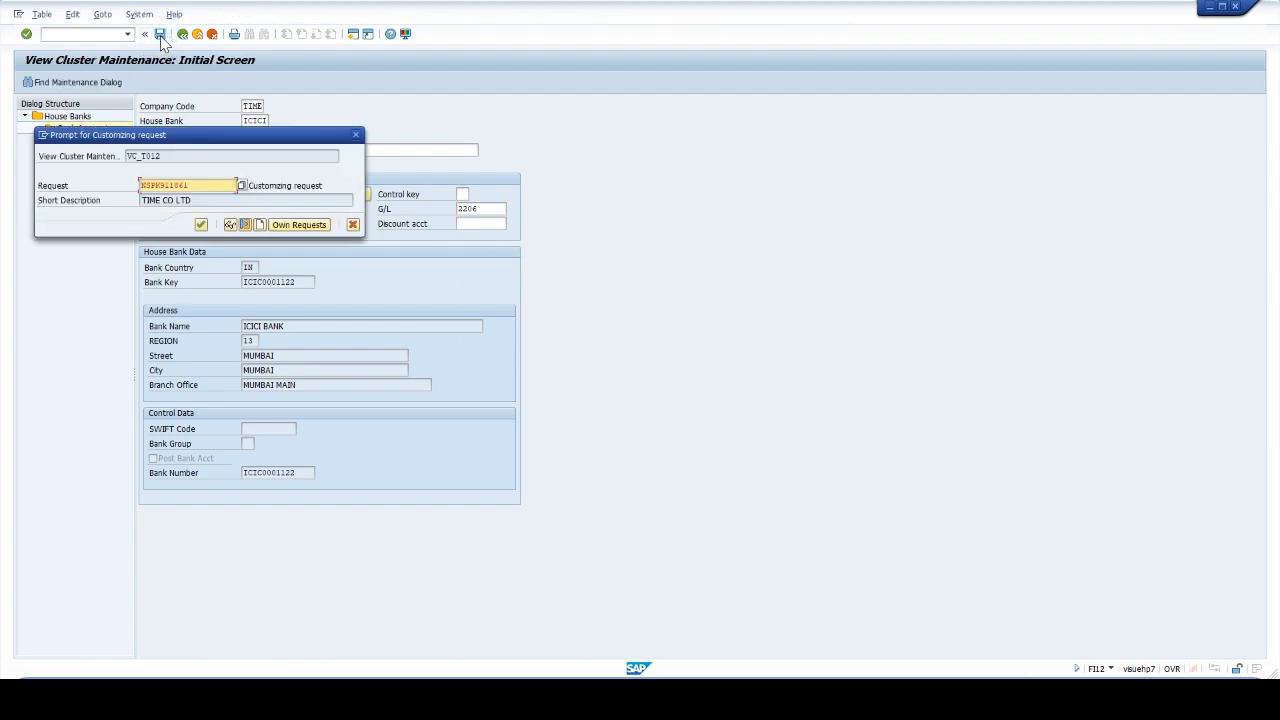
click(201, 224)
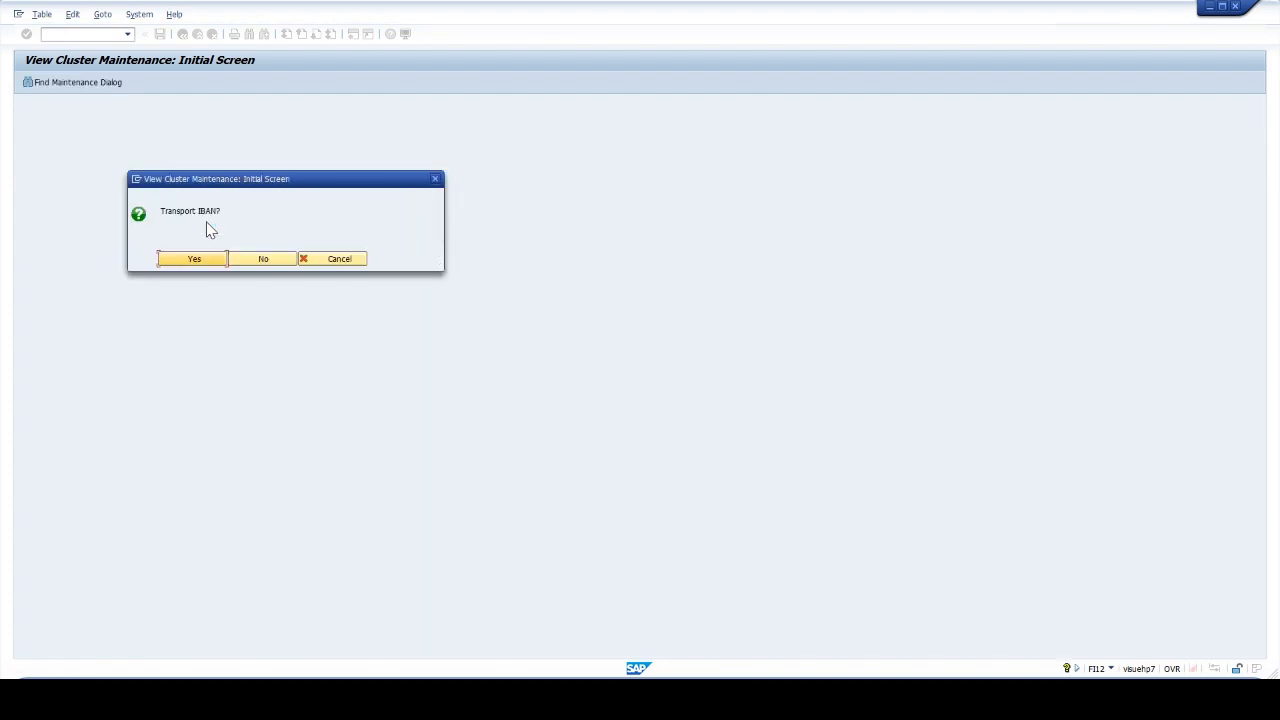
click(265, 262)
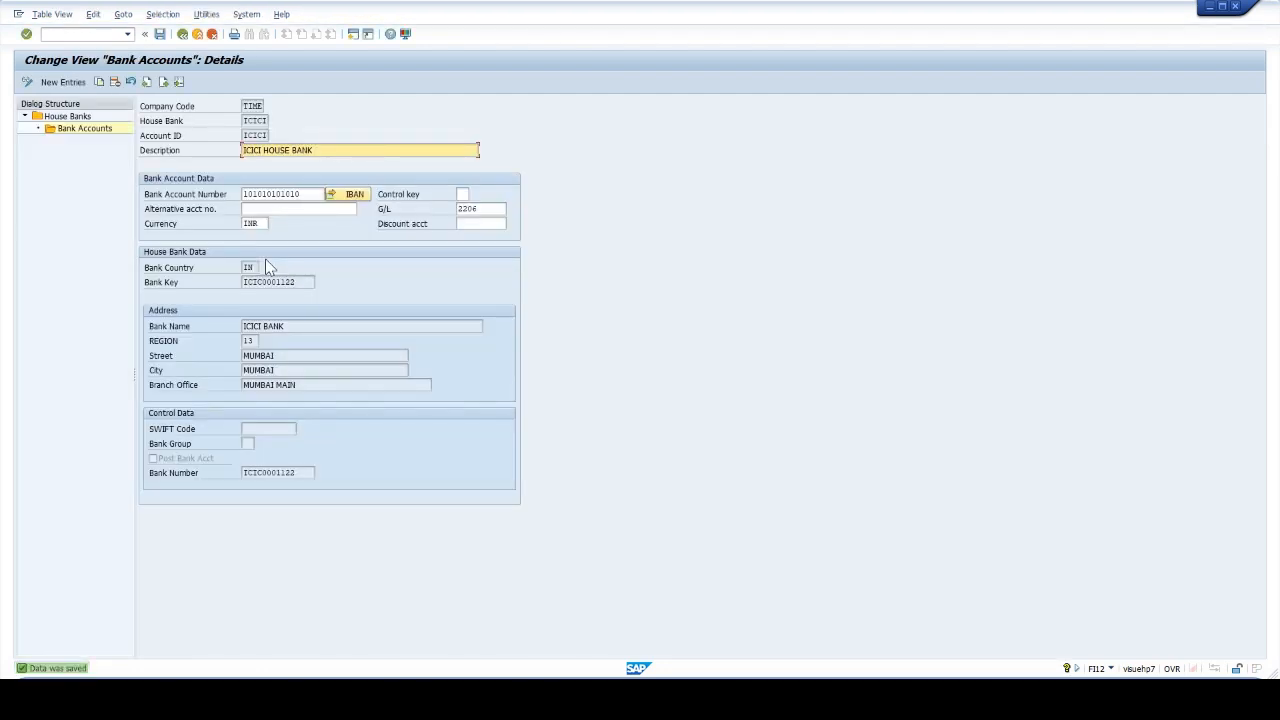
In the G/L account session, make account 2206 relevant to cash flow, assign house bank ICICI and account ID ICICI, and save
key(alt+Tab)
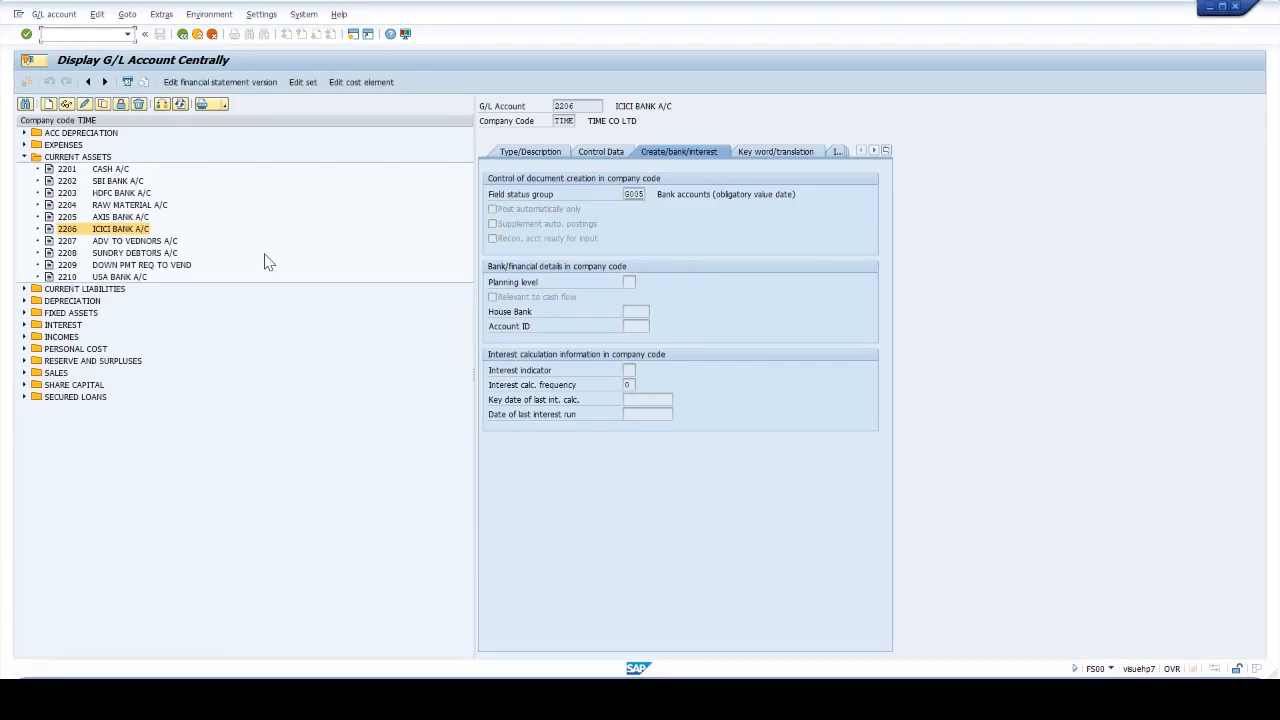
click(85, 105)
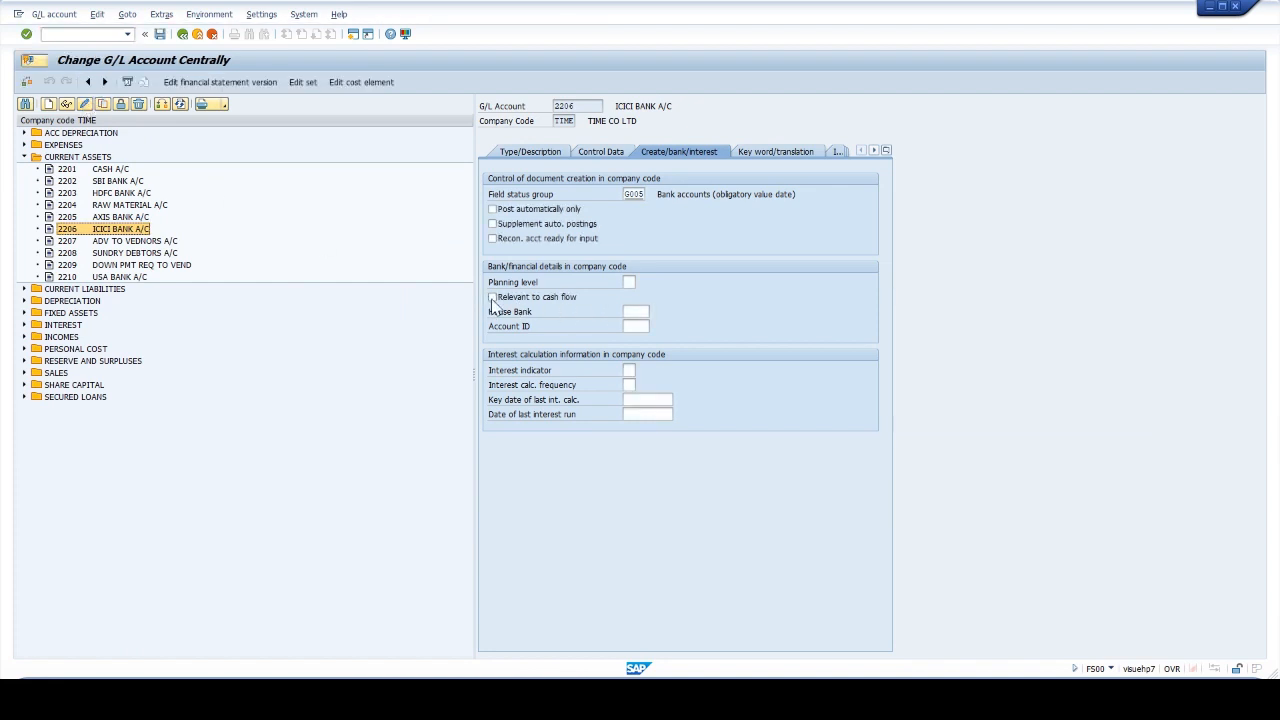
click(492, 298)
click(630, 312)
text(ICICI)
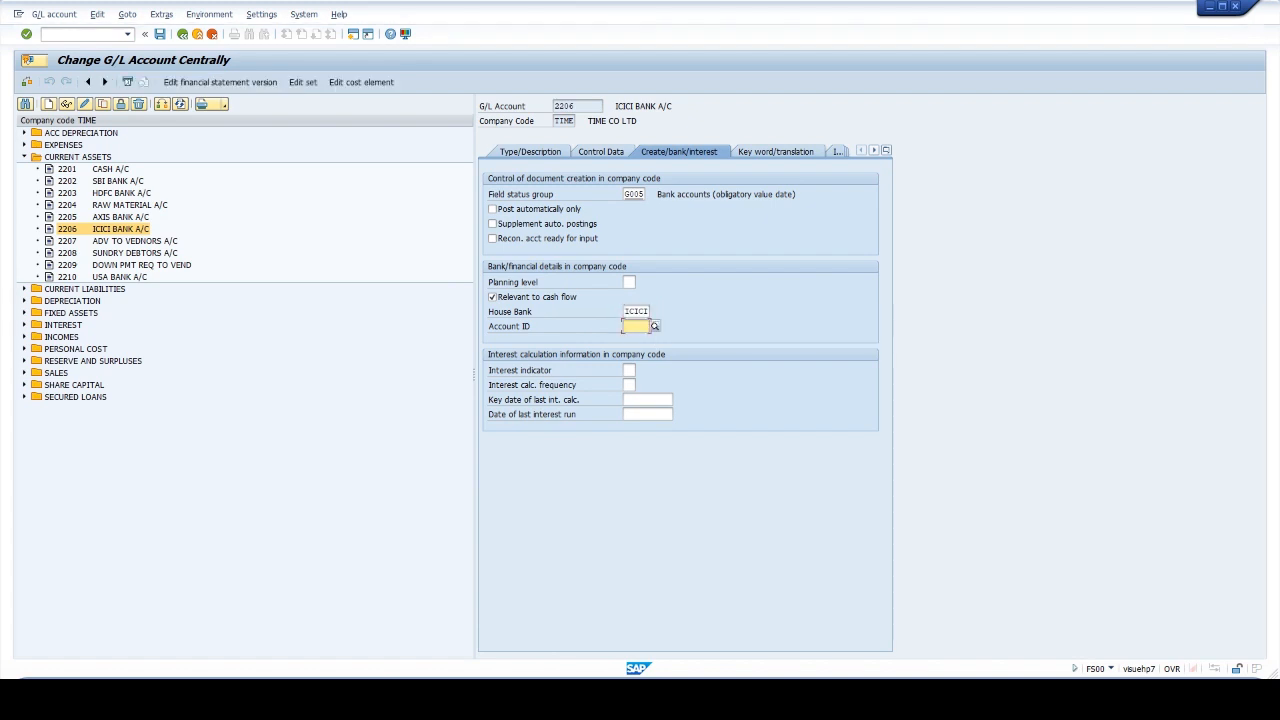
text(ICICI)
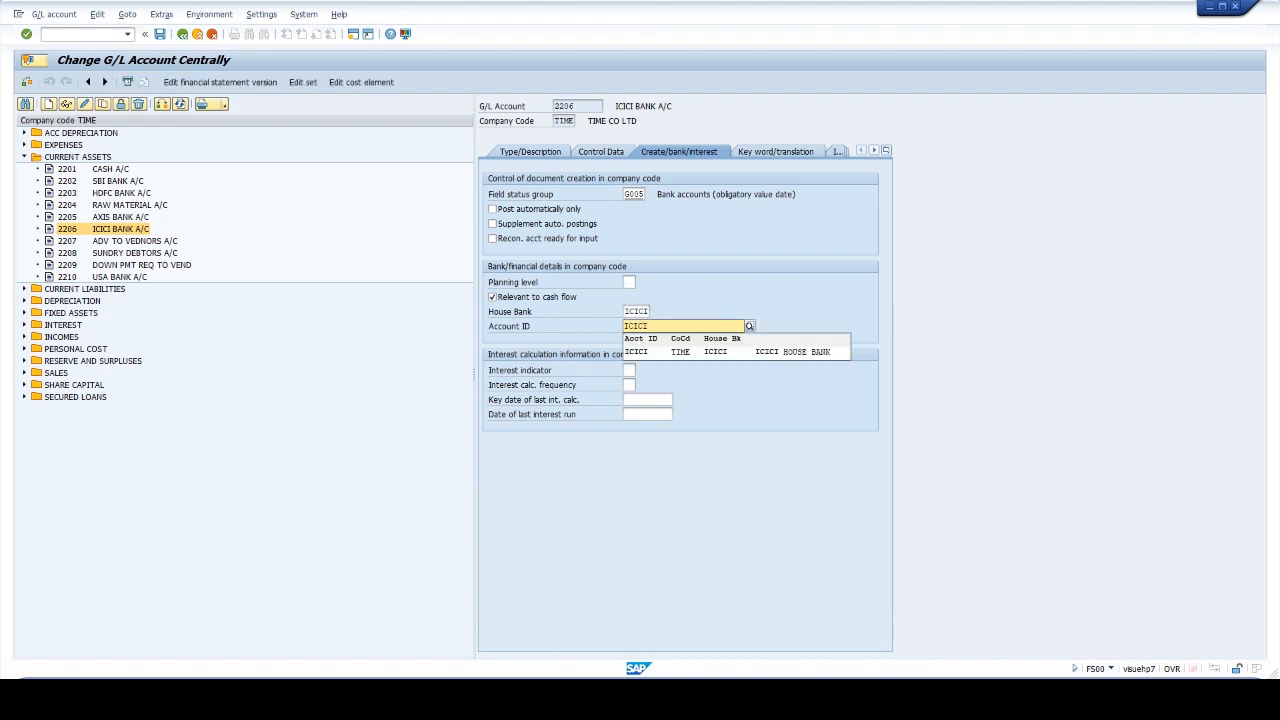
click(629, 370)
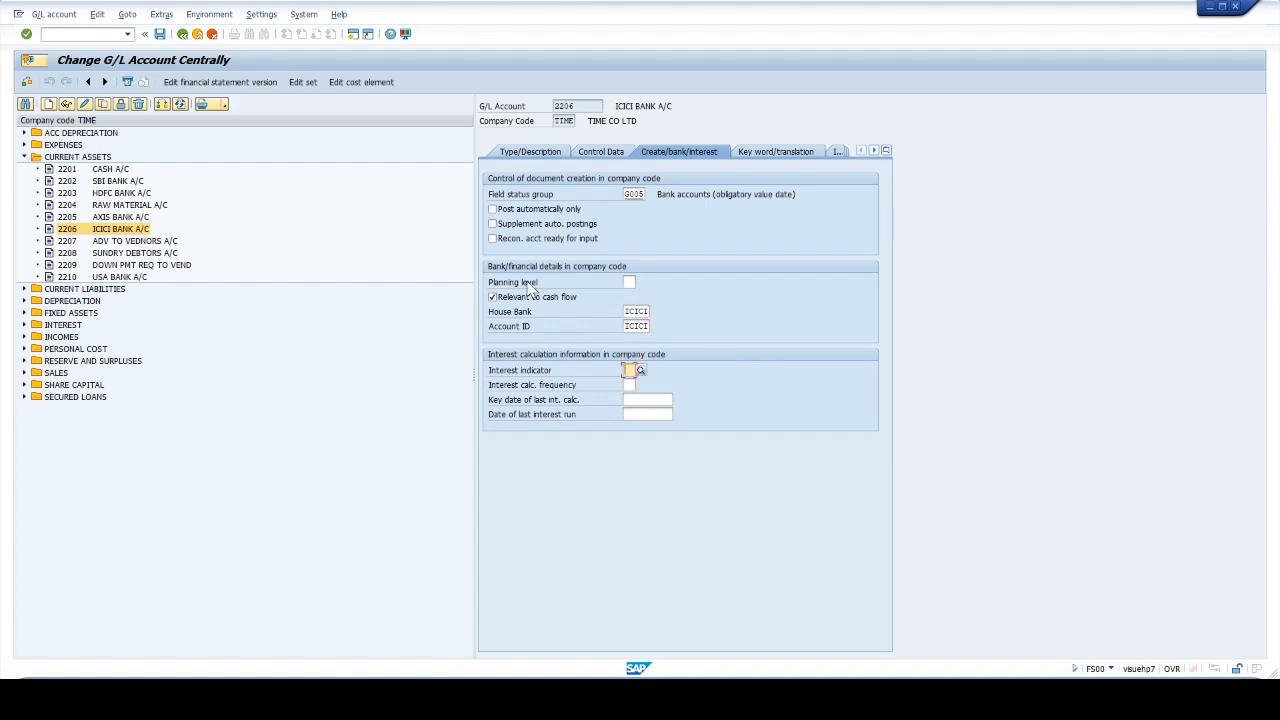
click(160, 35)
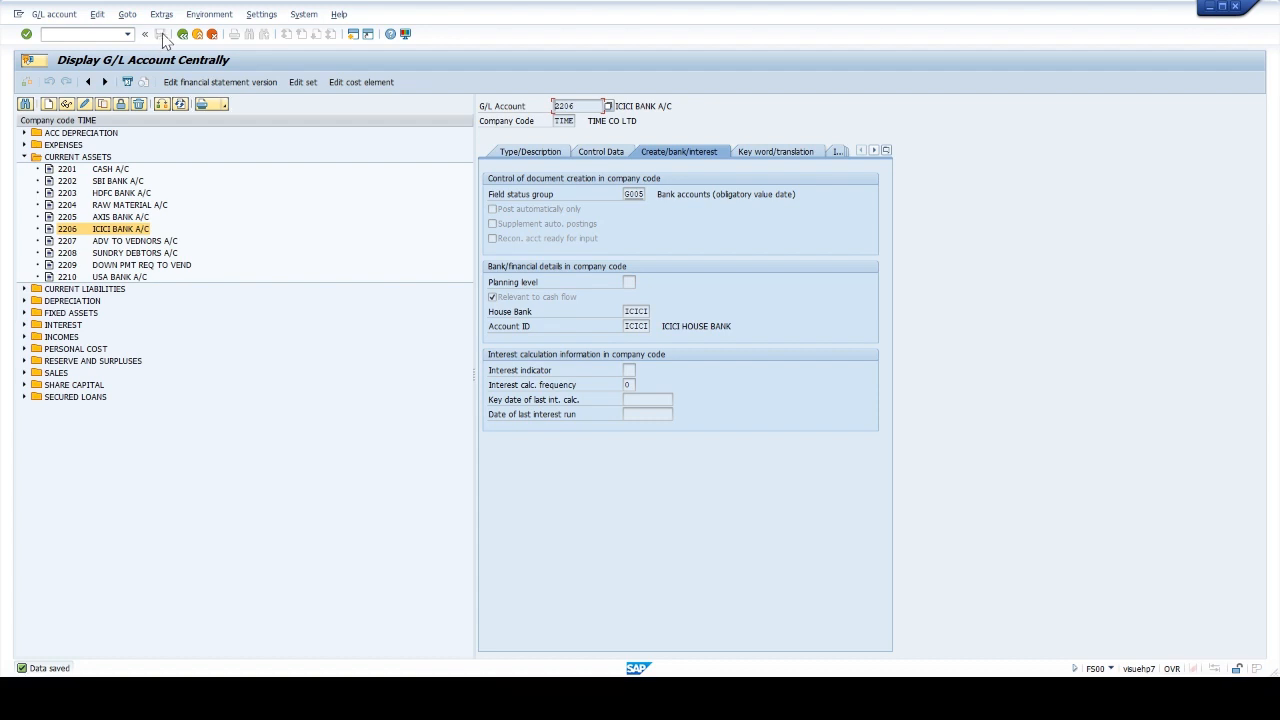
Start check lot maintenance with transaction FCHI for company code TIME, house bank ICICI and account ID ICICI
click(44, 34)
text(/NFCHI)
key(Return)
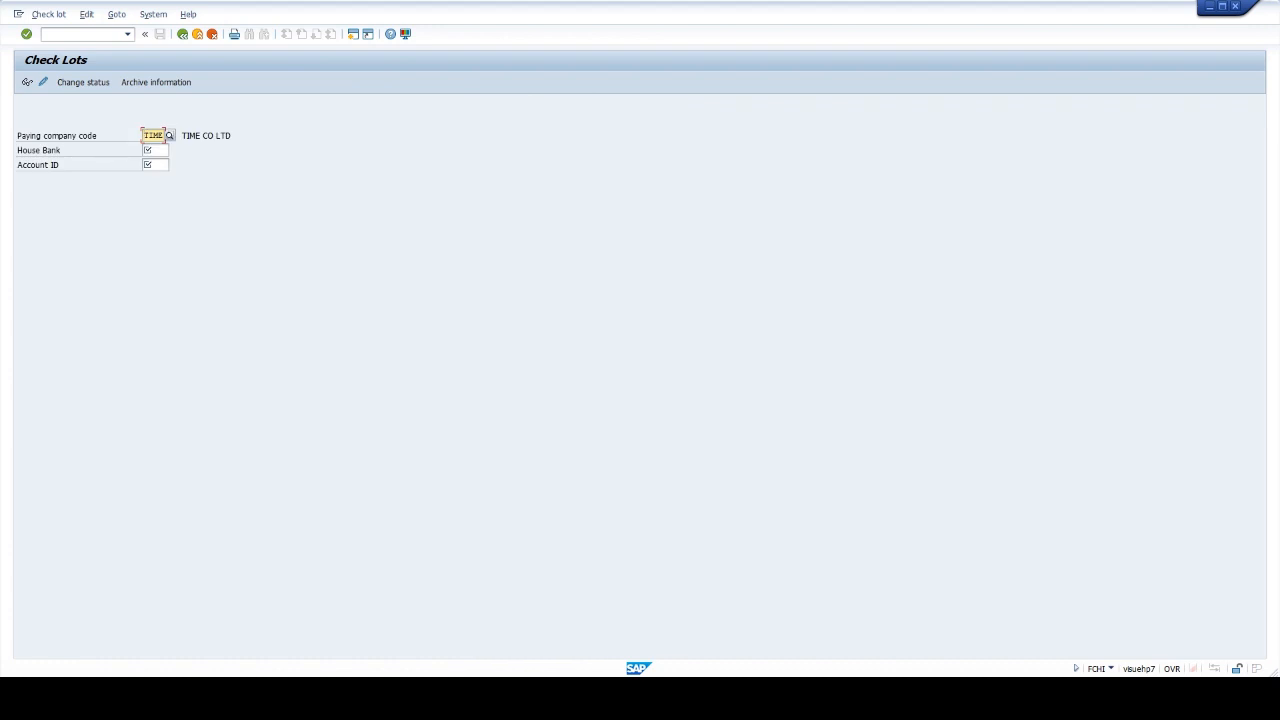
click(148, 150)
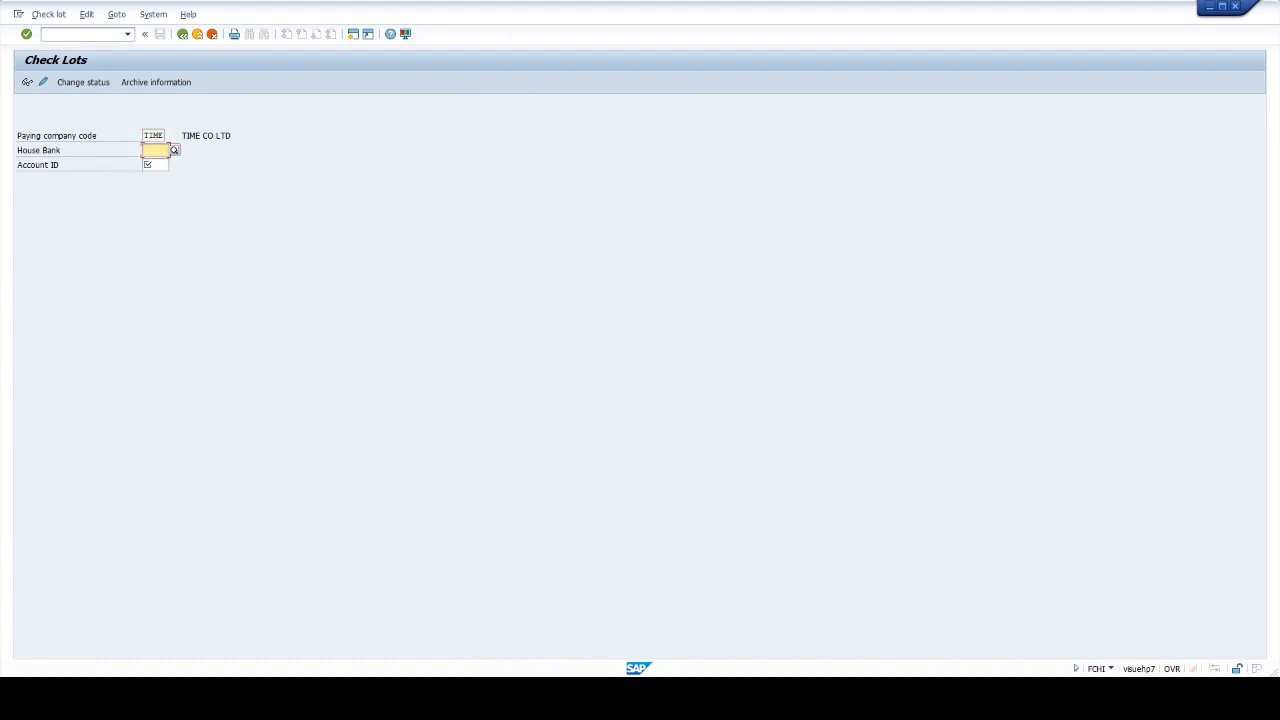
text(ICICI)
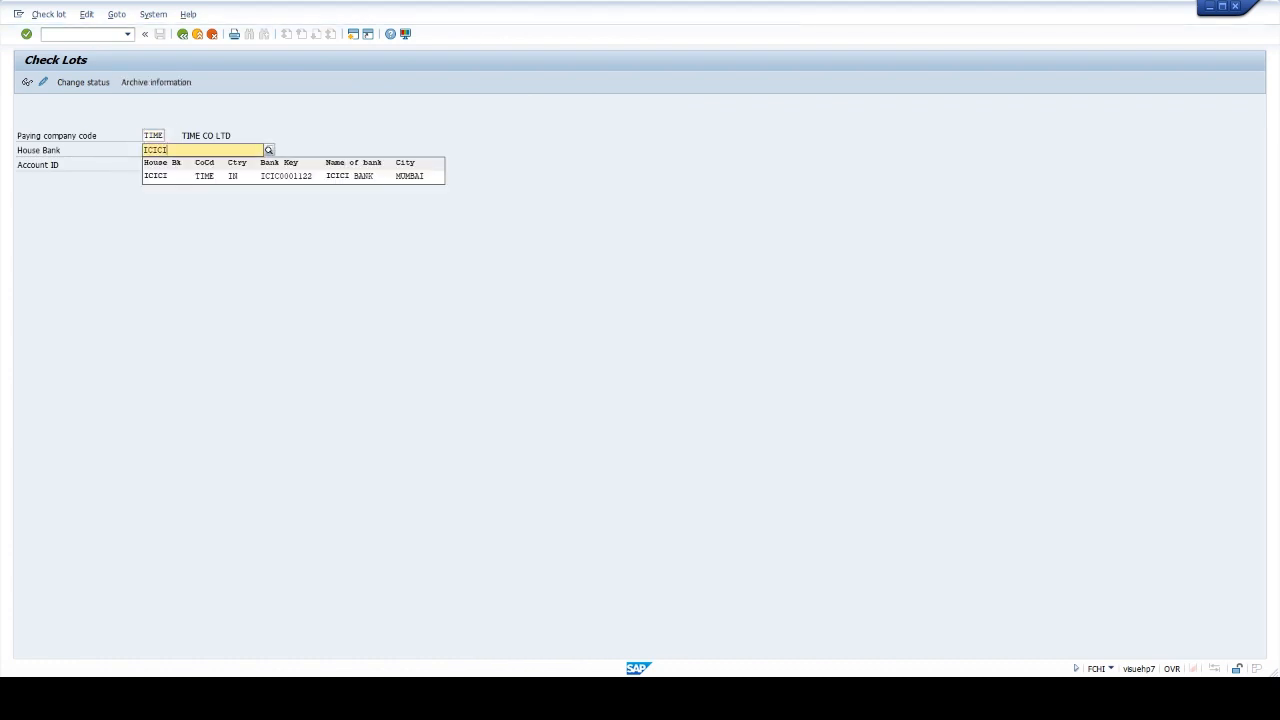
key(Down)
key(Tab)
text(ICICI)
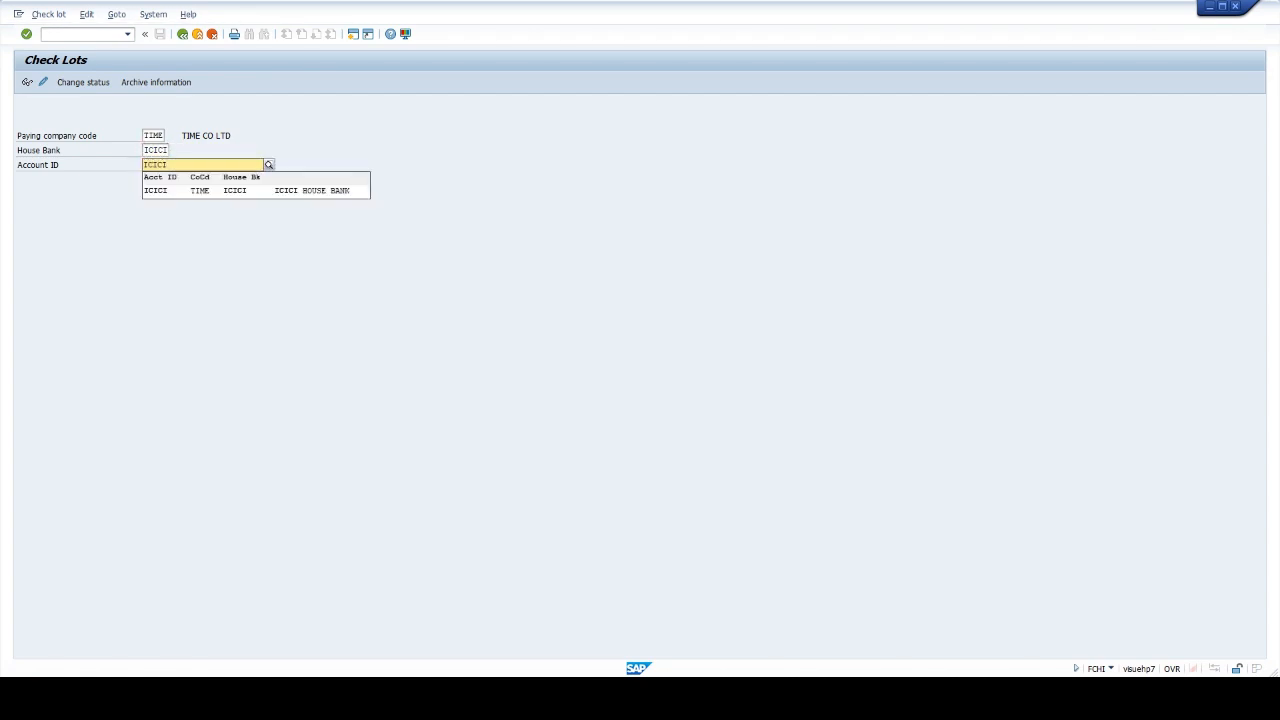
key(Down)
key(Return)
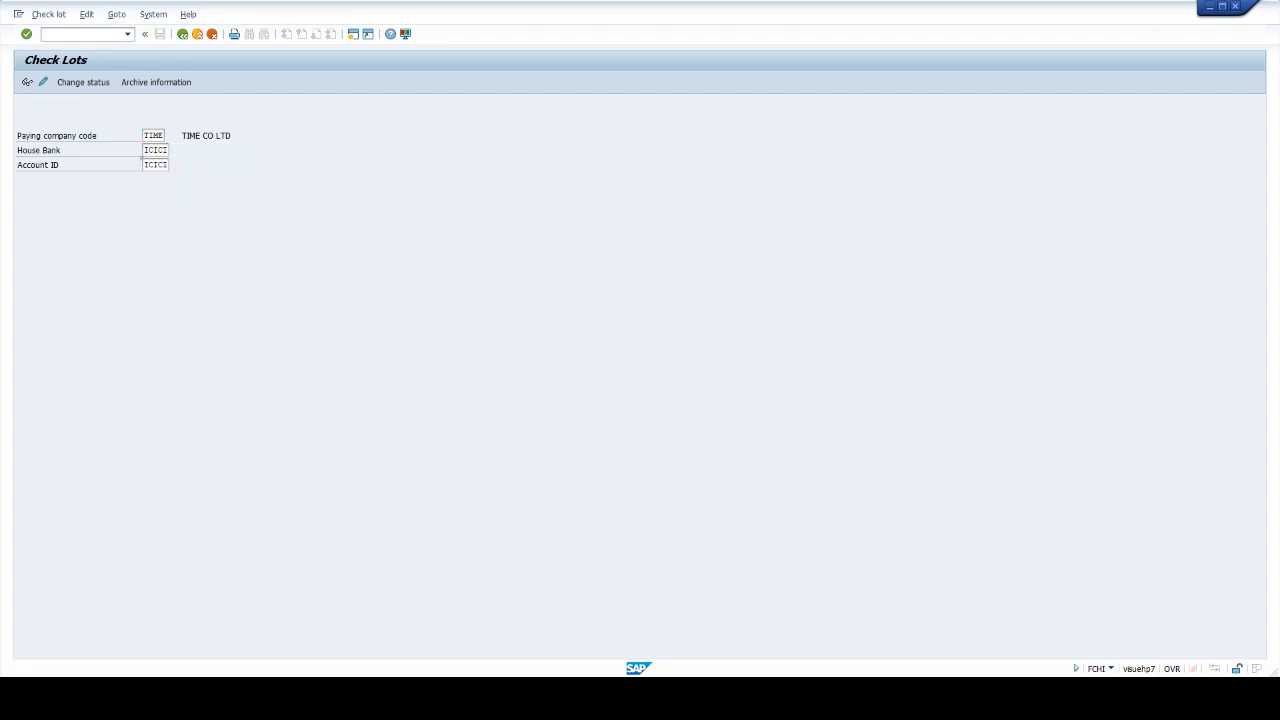
Create check lot 01 with check numbers 1001 to 1500 for the ICICI house bank account
click(43, 81)
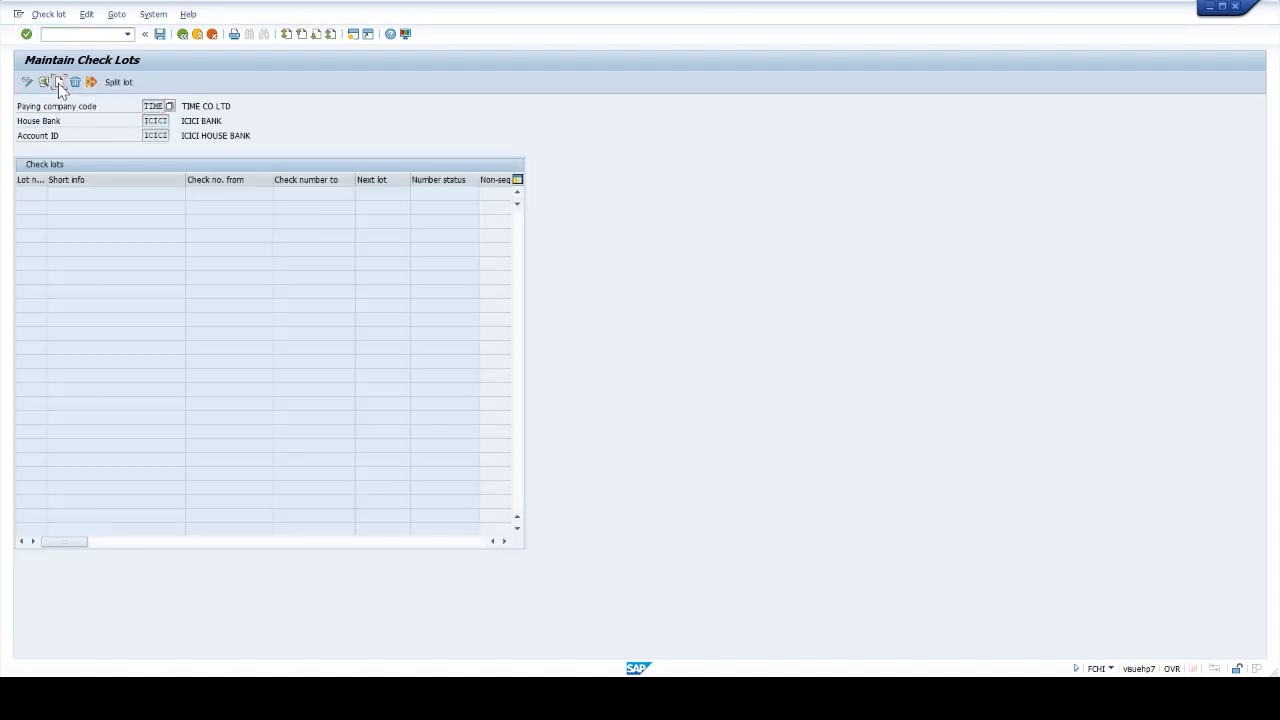
click(59, 82)
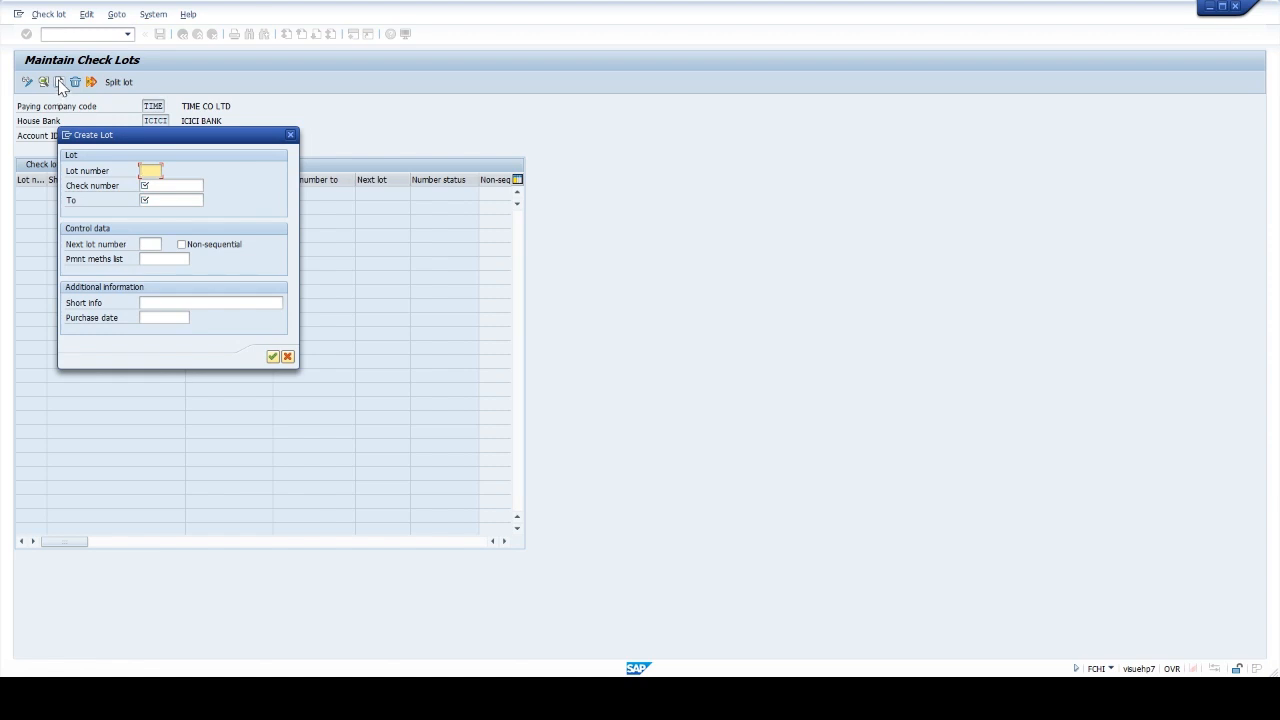
text(01)
key(Tab)
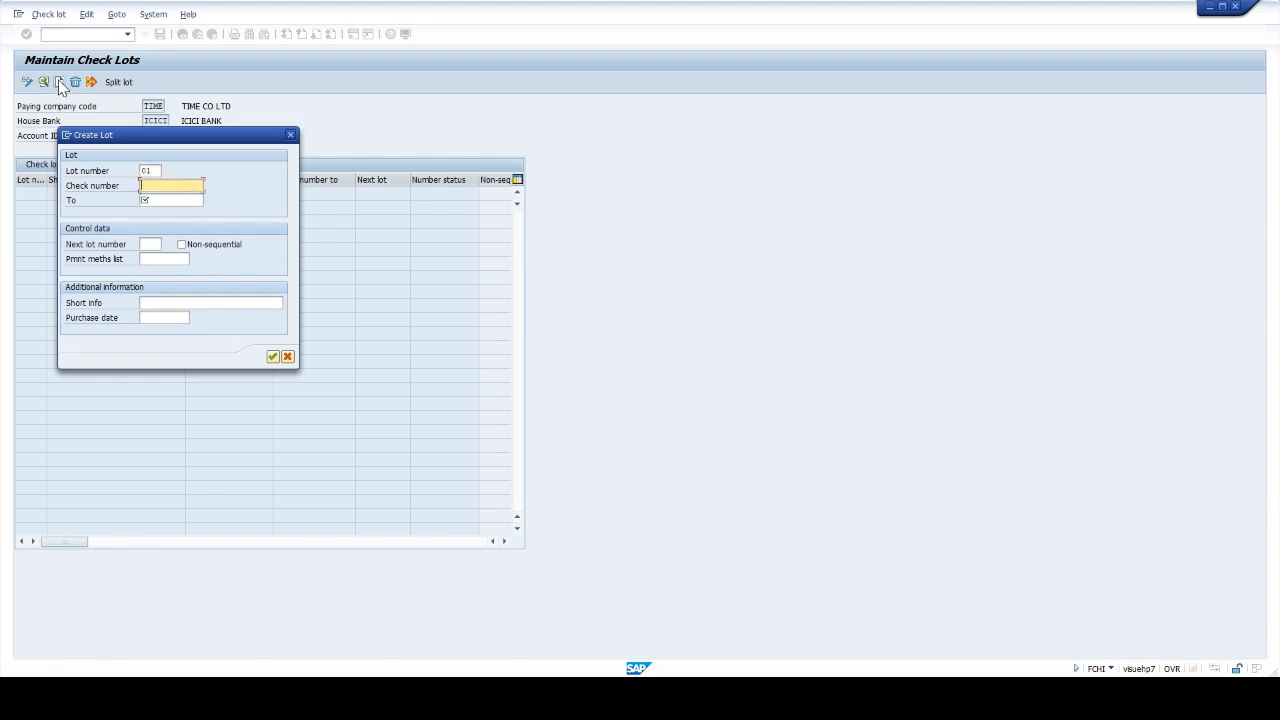
text(1001)
key(Tab)
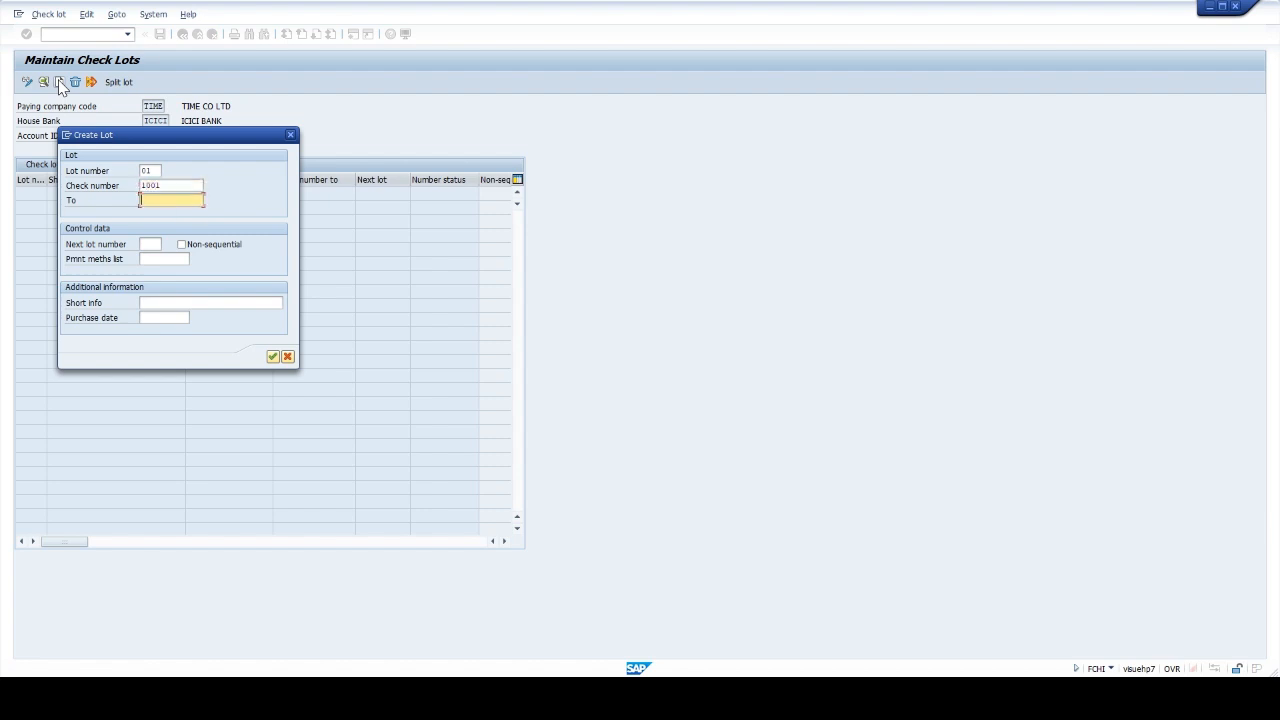
text(1500)
click(272, 357)
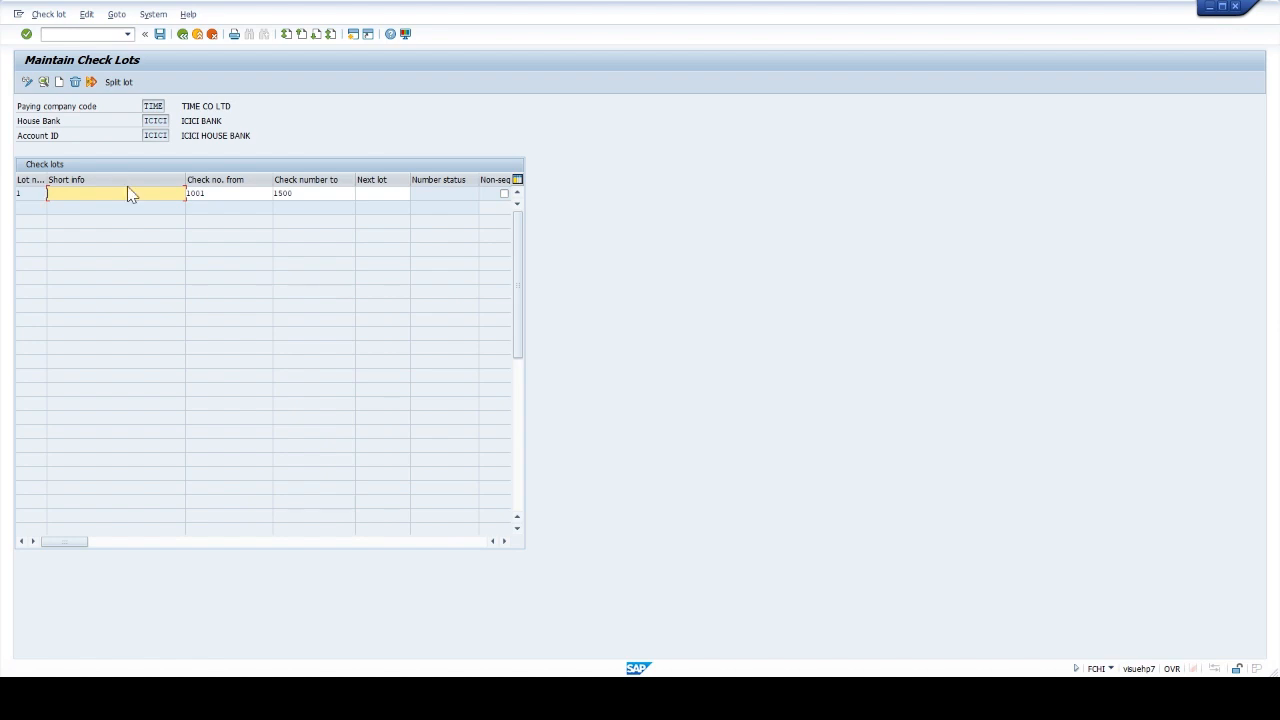
Set the new check lot's short info to CHECK LOT ICICI and save the check lots
text(CH)
key(Down)
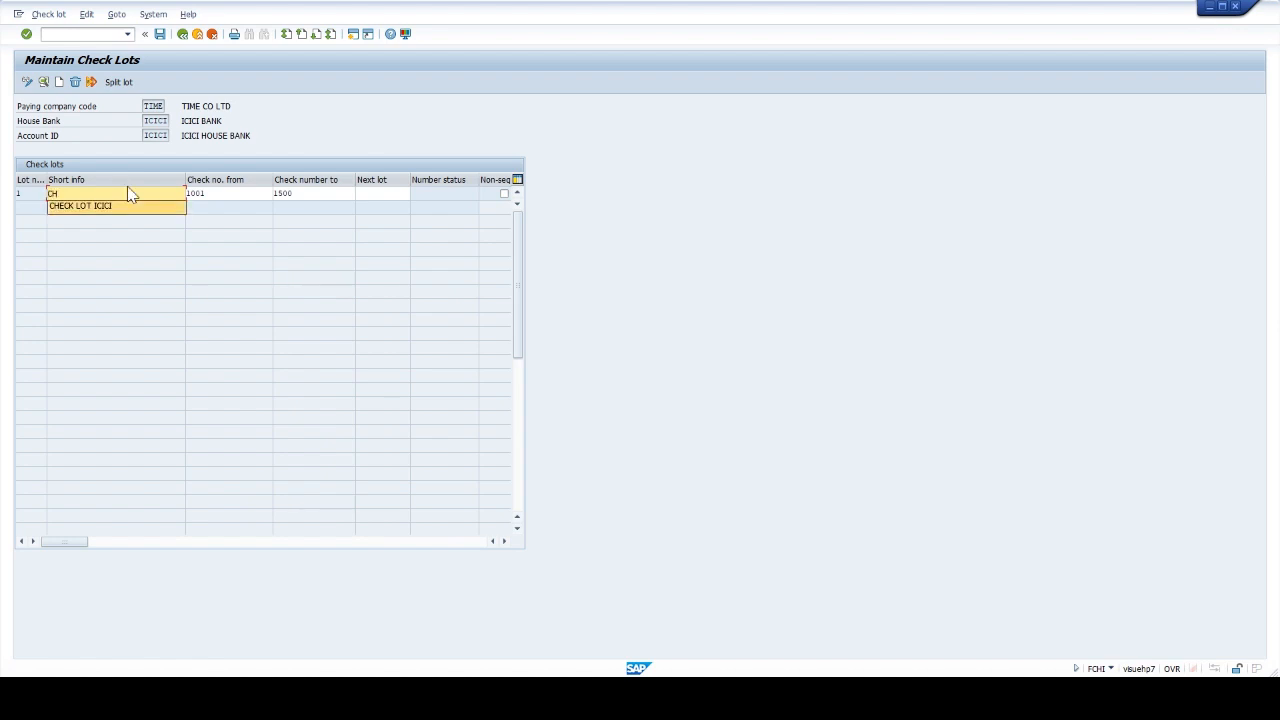
key(Tab)
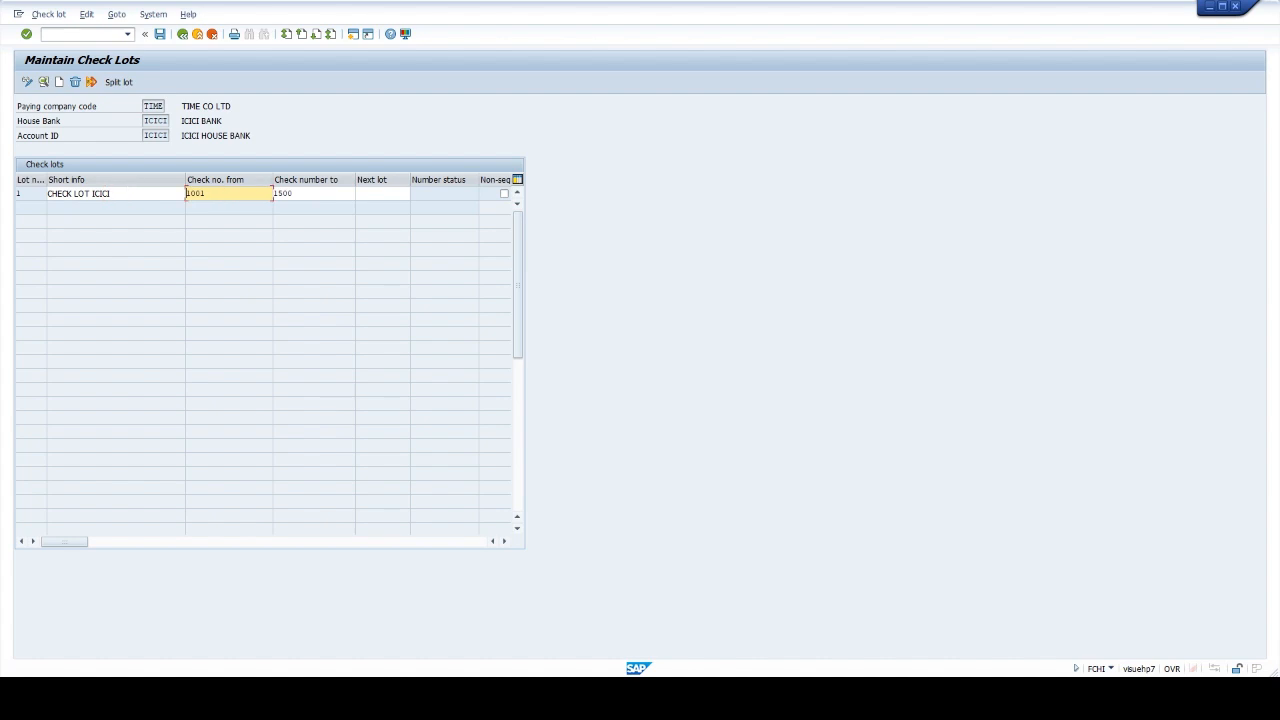
click(160, 35)
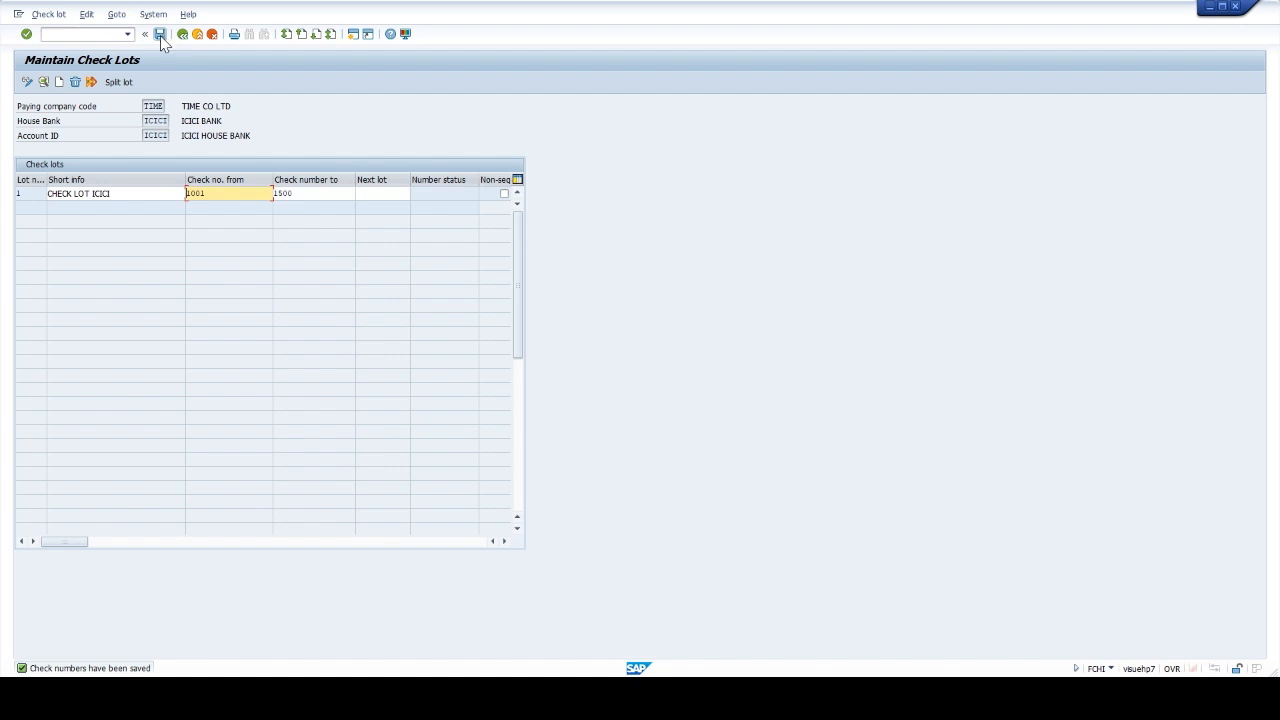
Open transaction FCHV to review the check void reason codes
click(42, 34)
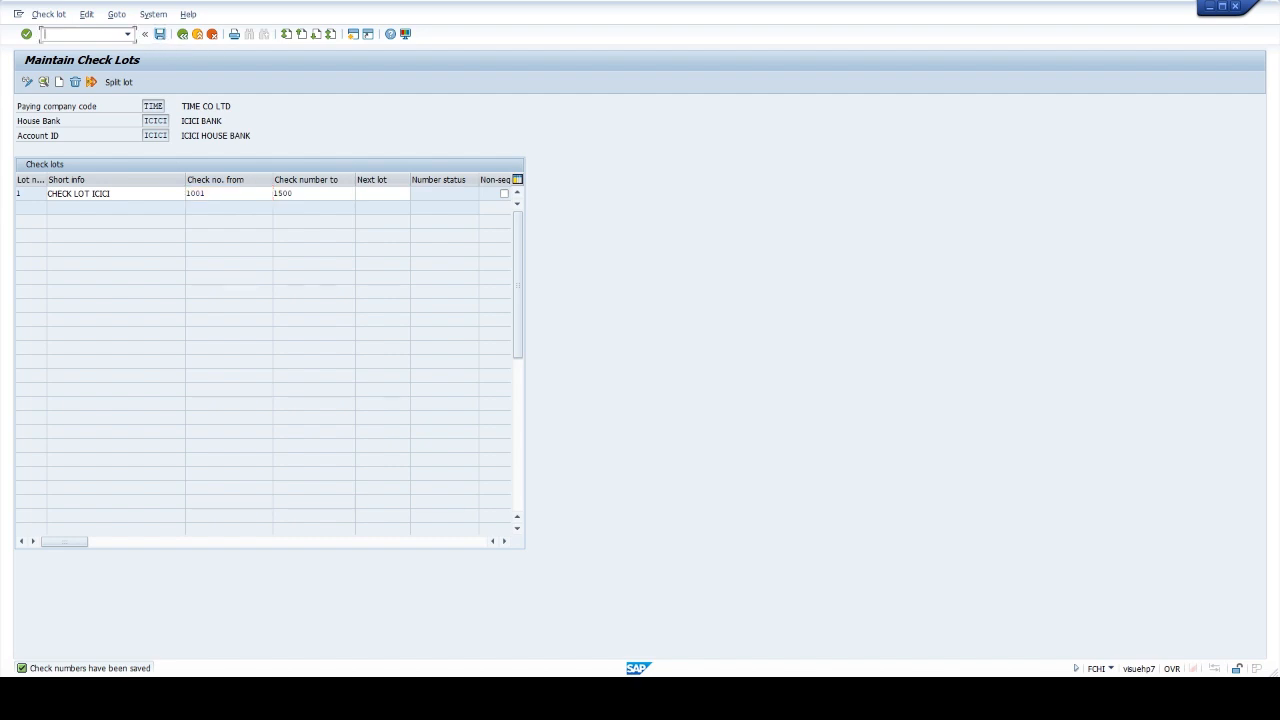
text(/NFCHV)
key(Return)
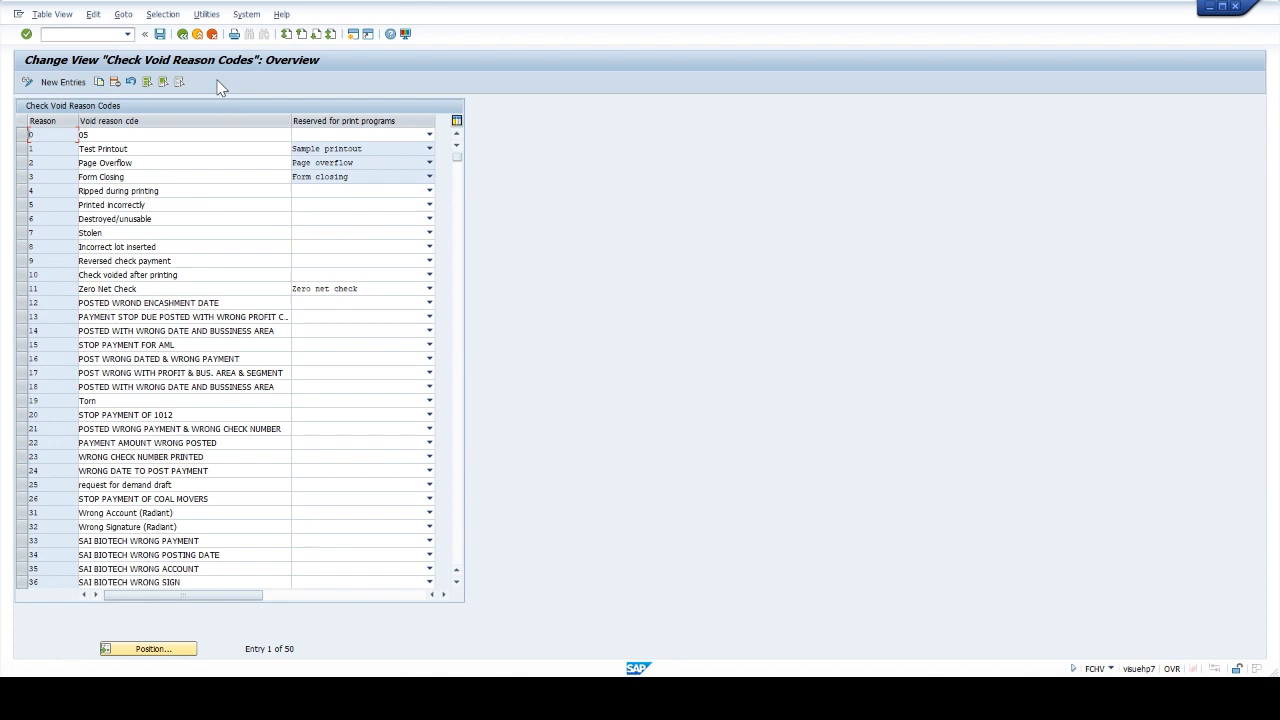
Display the open line items of the preset vendor in company code TIME with transaction FBL1N
click(42, 34)
text(/n)
key(Return)
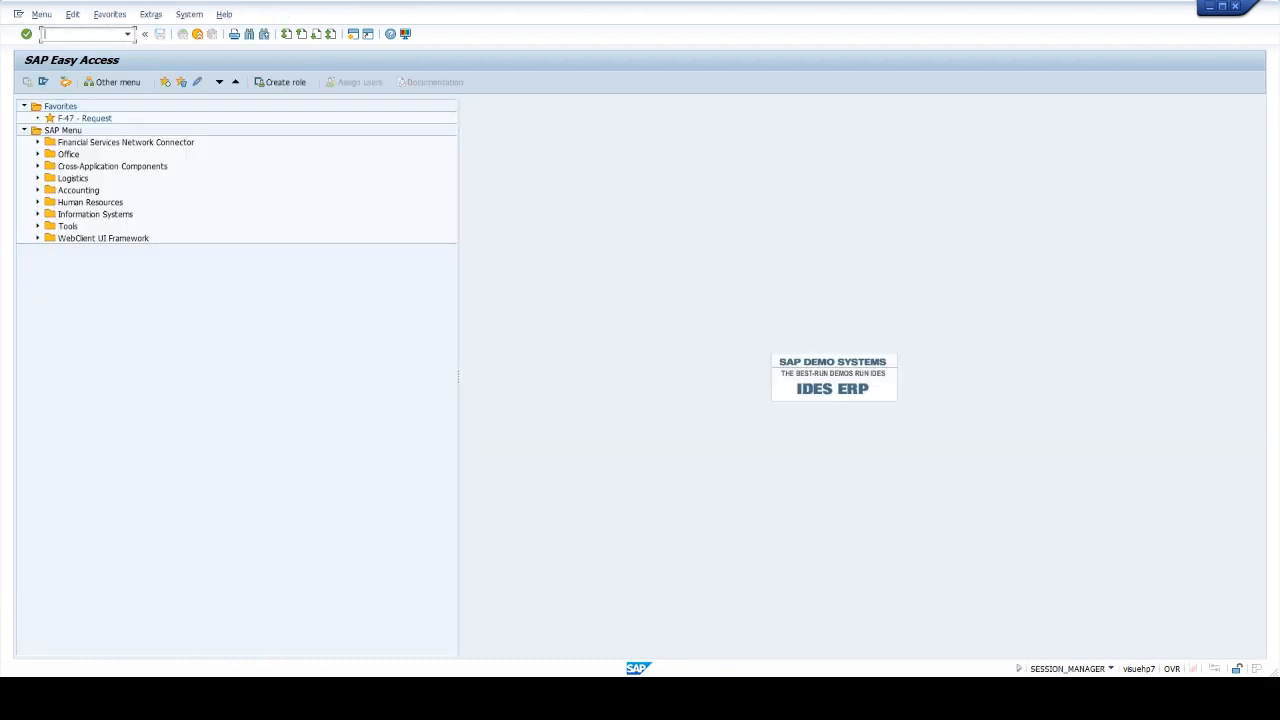
text(FBL1N)
key(Return)
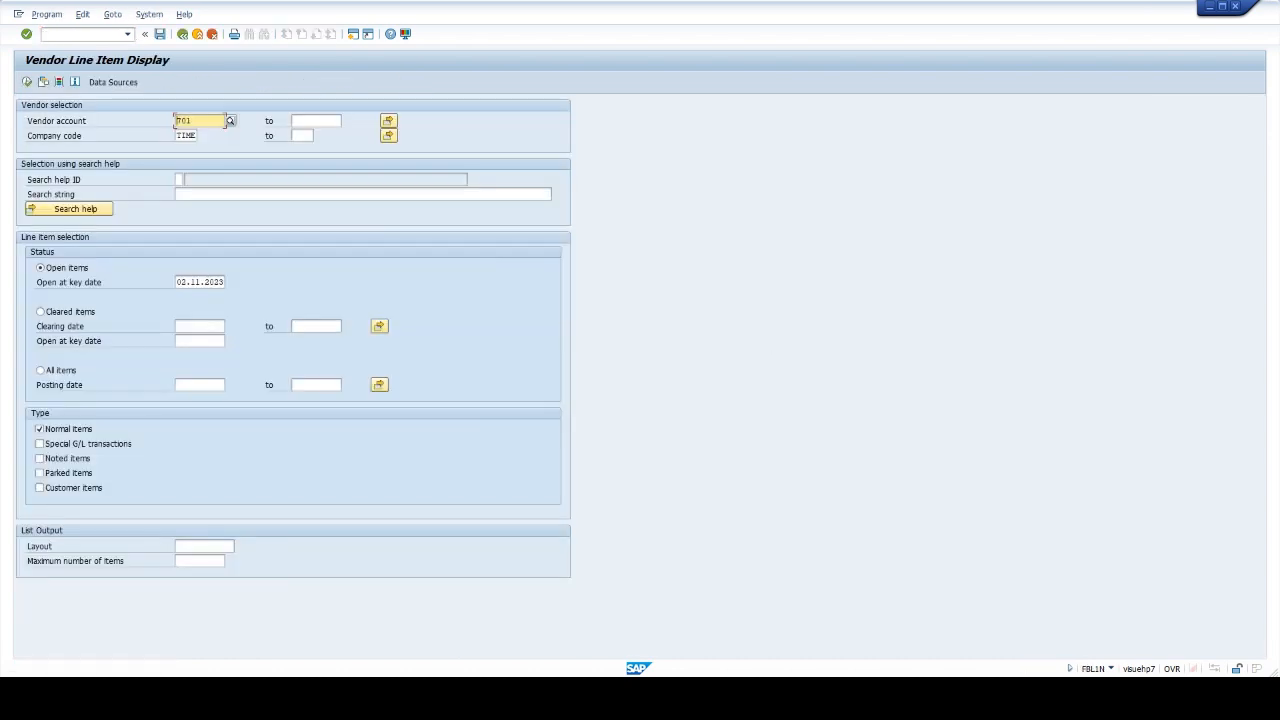
click(27, 82)
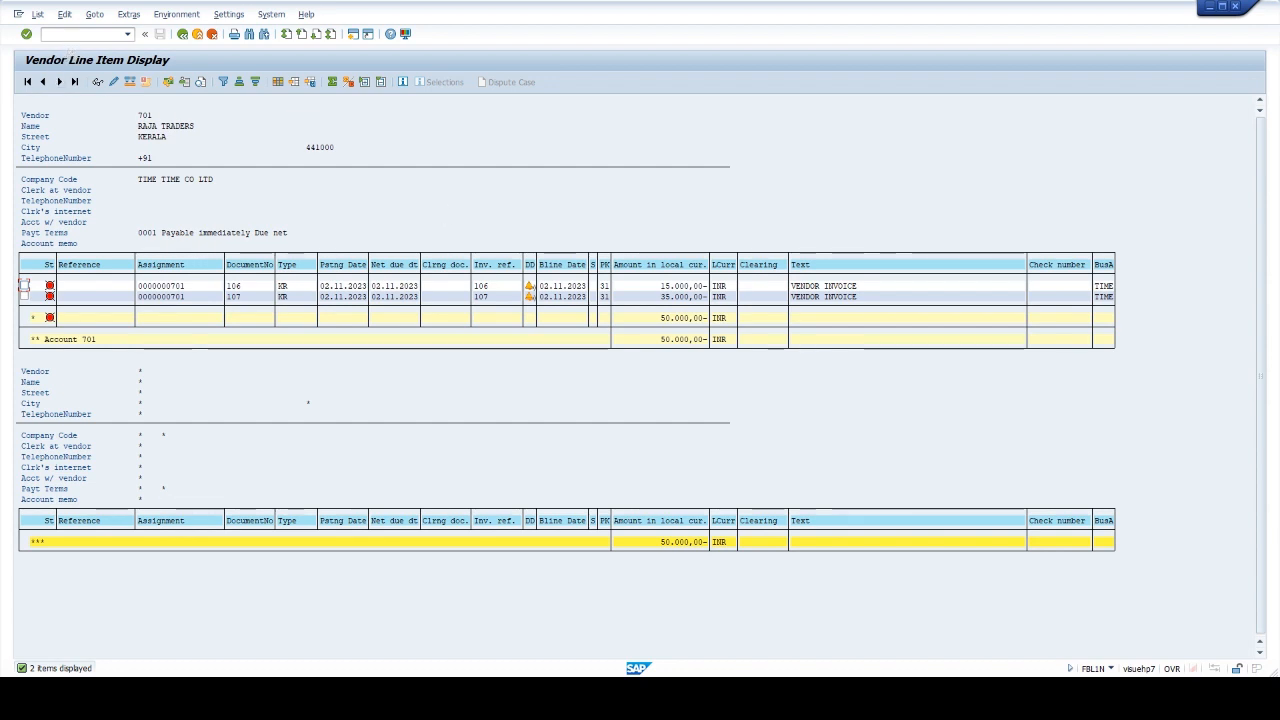
Start an outgoing payment with transaction F-53, setting document date 02.11.2023 and clearing text VENDOR PMT
click(75, 34)
text(/N)
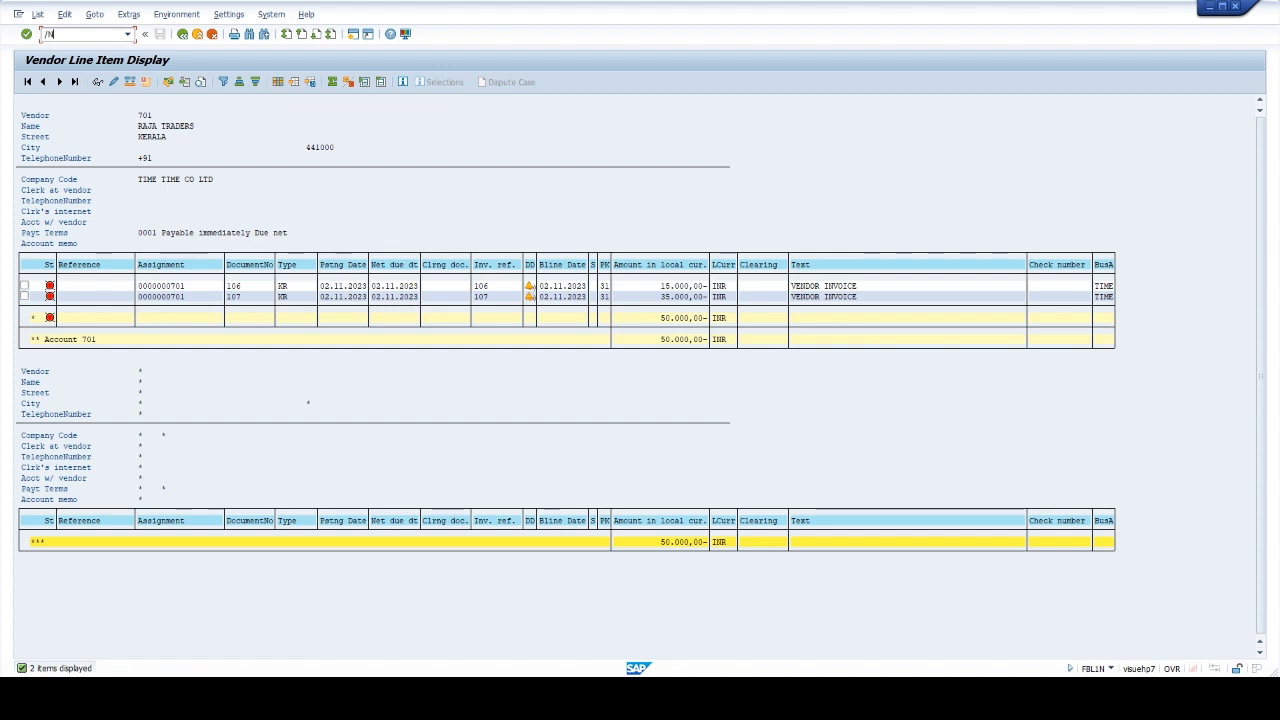
text(F-53)
key(Return)
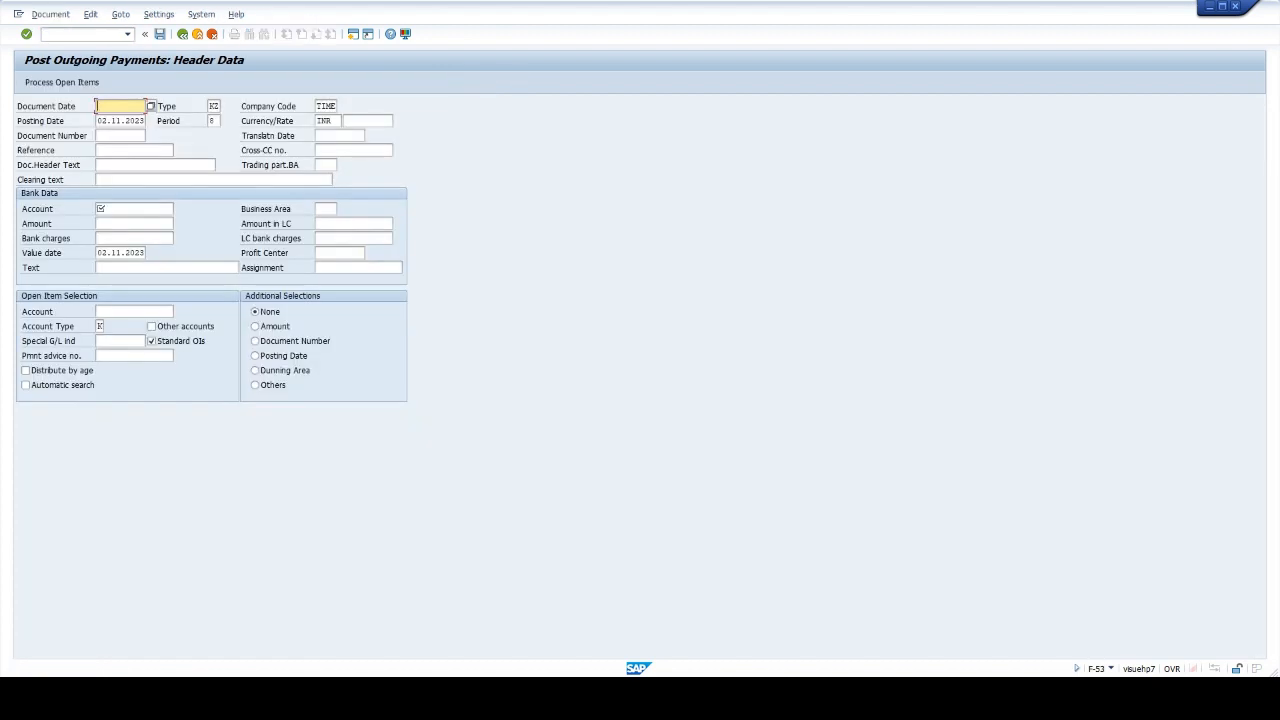
click(152, 106)
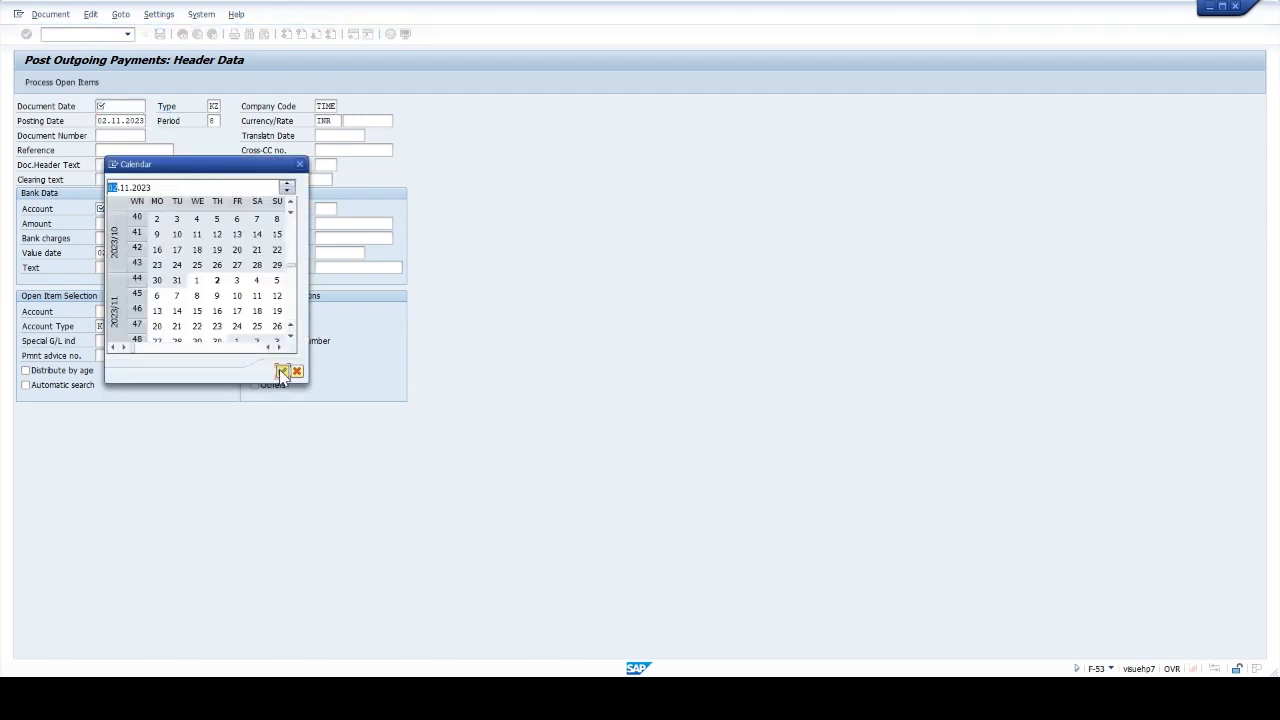
click(282, 372)
click(130, 179)
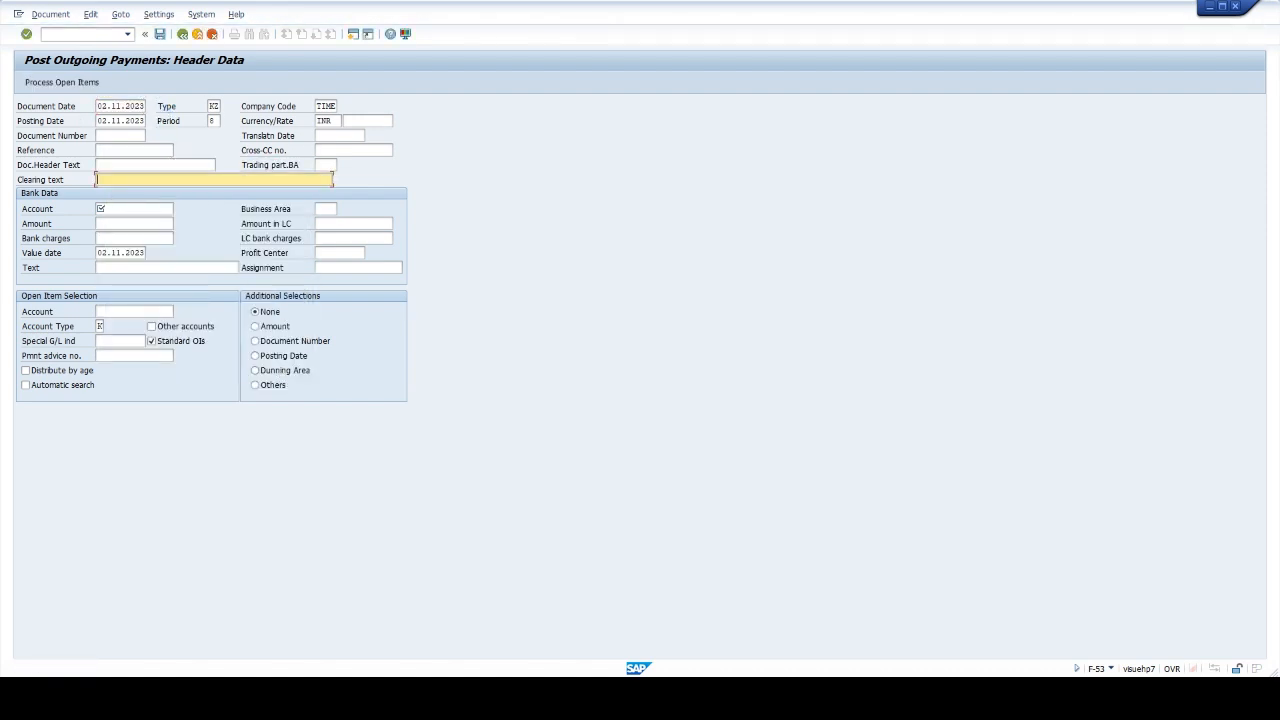
text(VENDOR PMT)
key(Tab)
key(Tab)
key(shift+Tab)
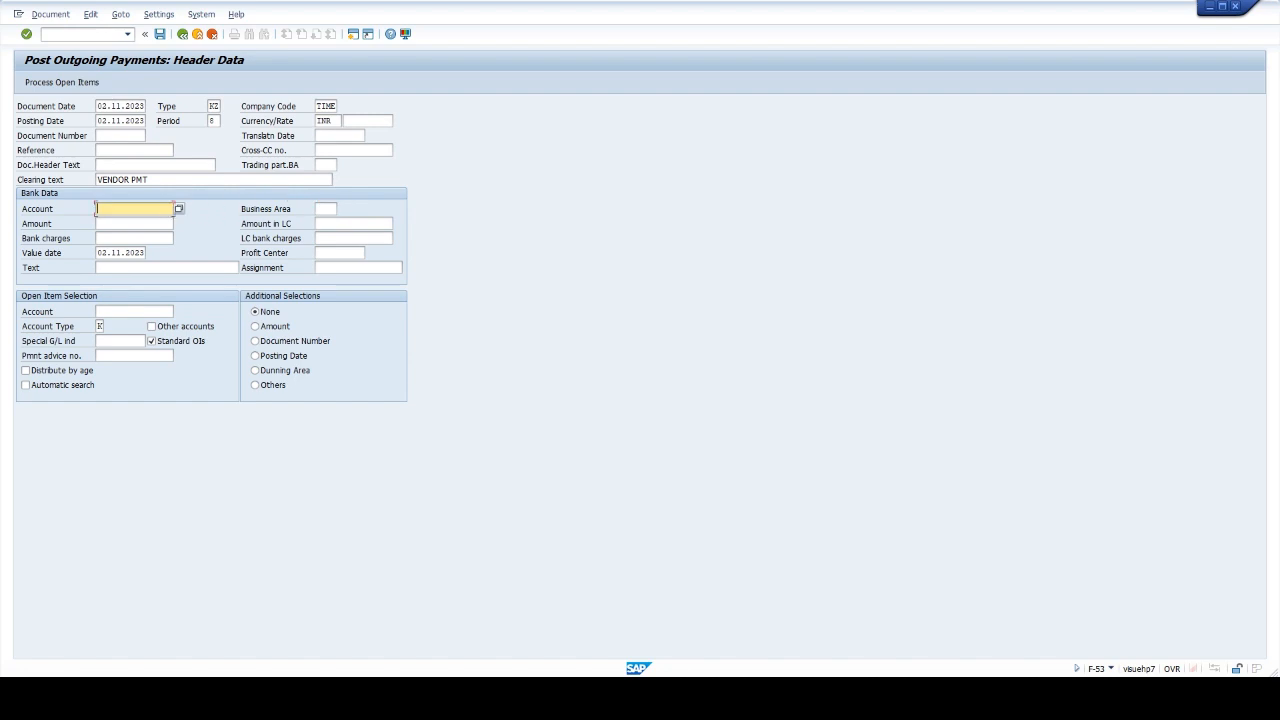
Fill in the bank data with account 2206, business area TIME, amount 15000 and text VENDOR PAYMENT
text(2206)
key(Tab)
text(TIME)
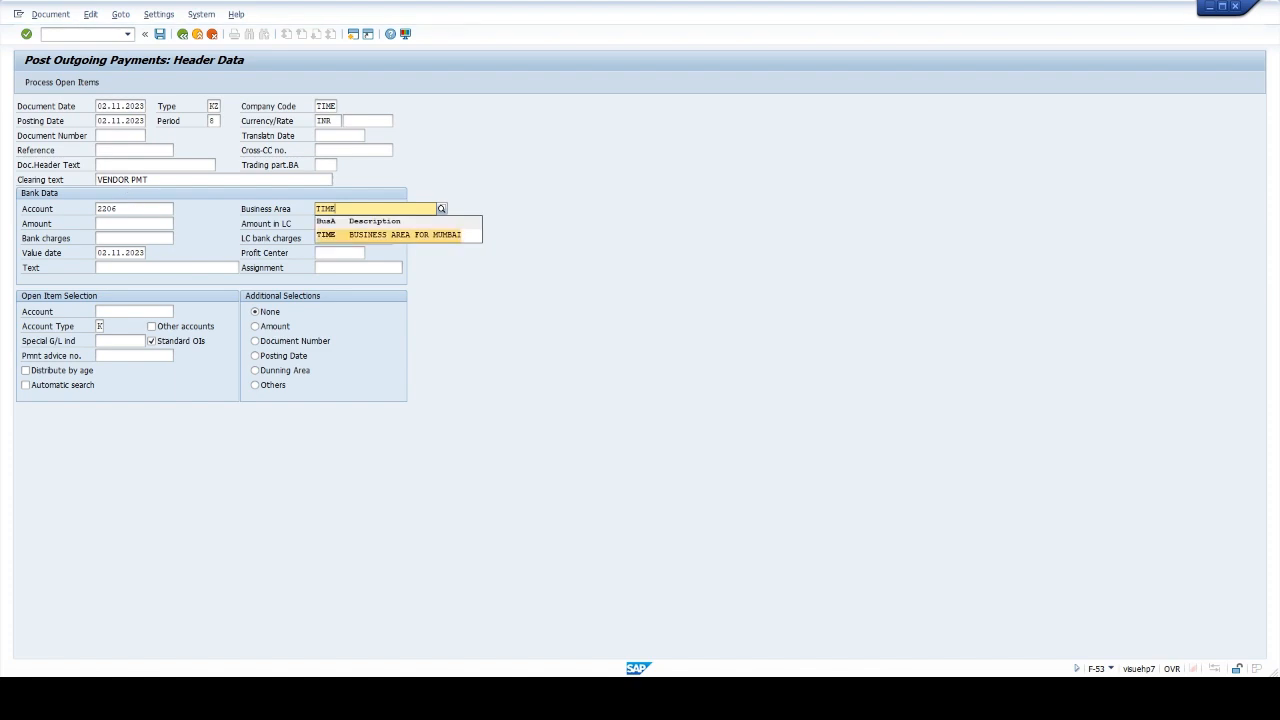
key(Tab)
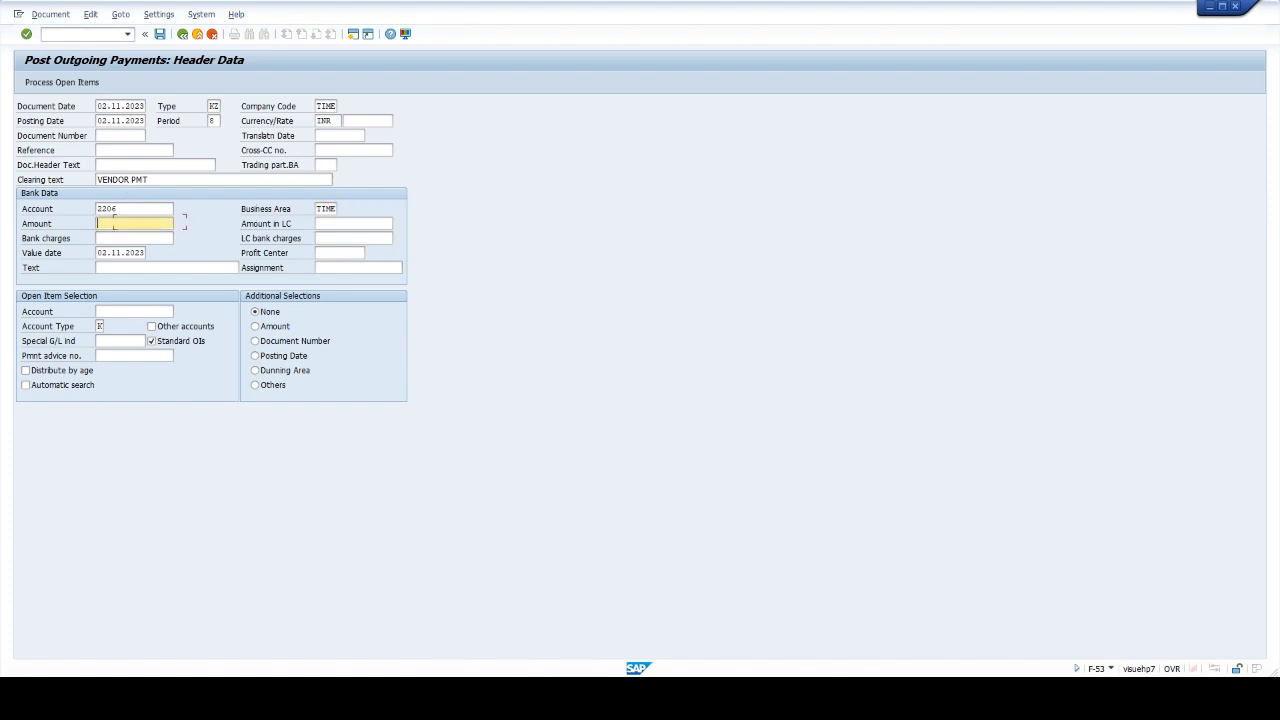
text(15000)
key(Tab)
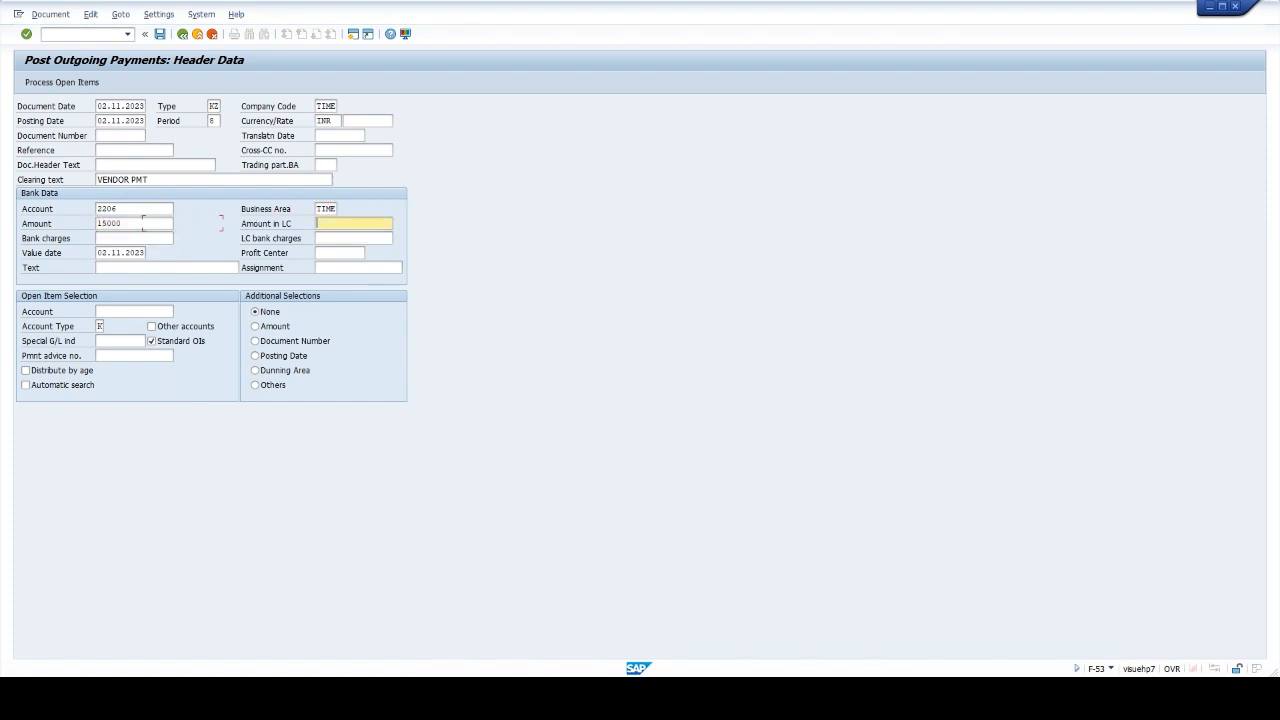
key(Tab)
key(Tab)
key(Tab)
key(Tab)
key(Tab)
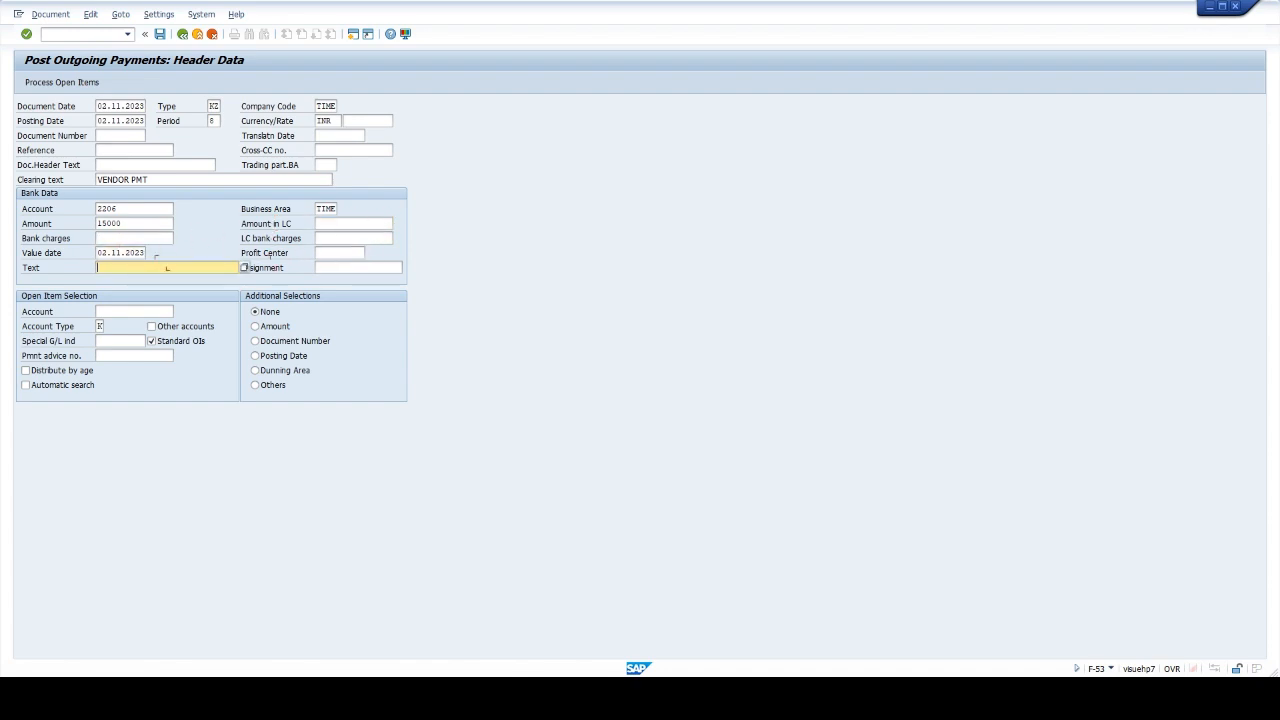
text(VENDOR )
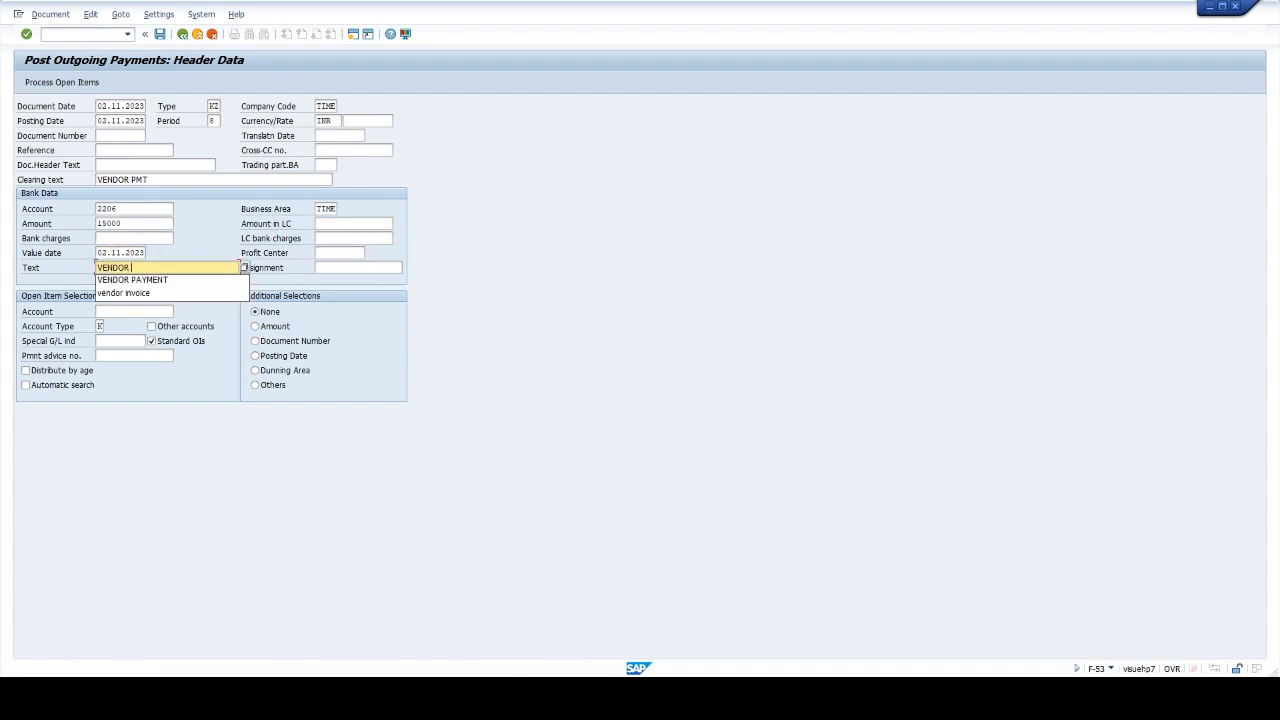
text(PAYMENT)
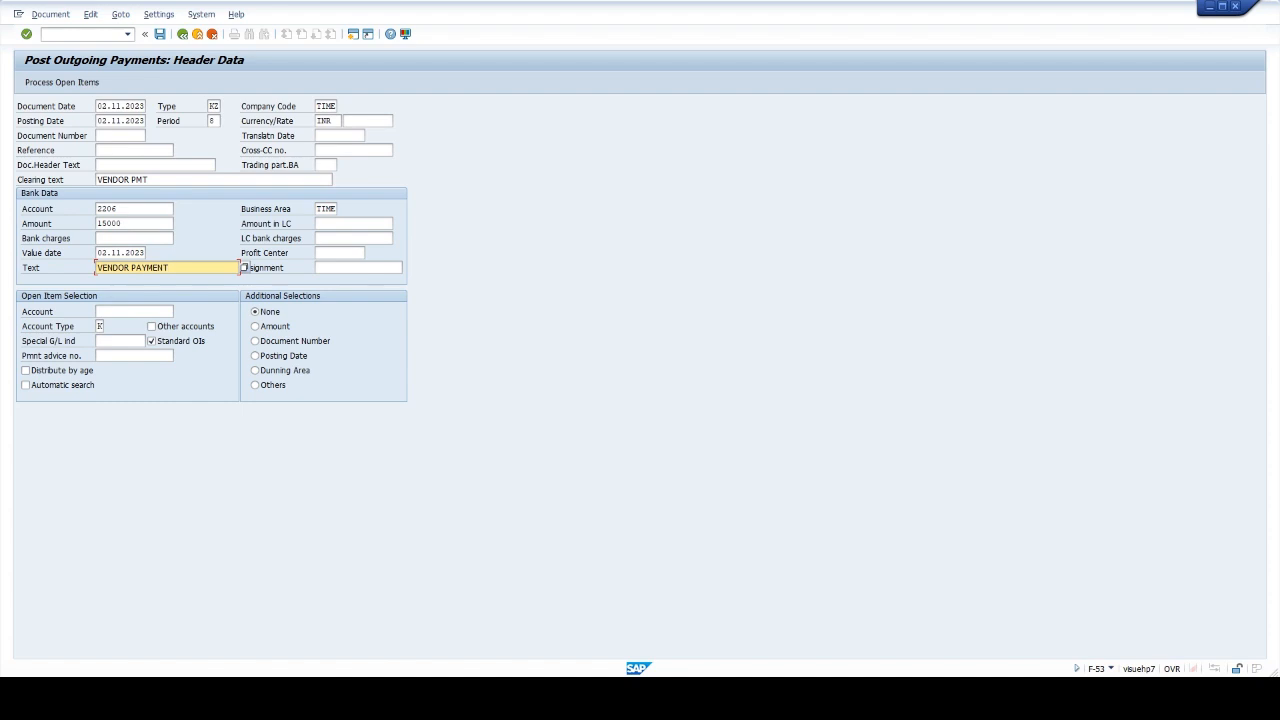
Load the open items of vendor RAJA TRADERS and assign only the 15.000,00 item to the payment
key(Tab)
key(Tab)
text(701)
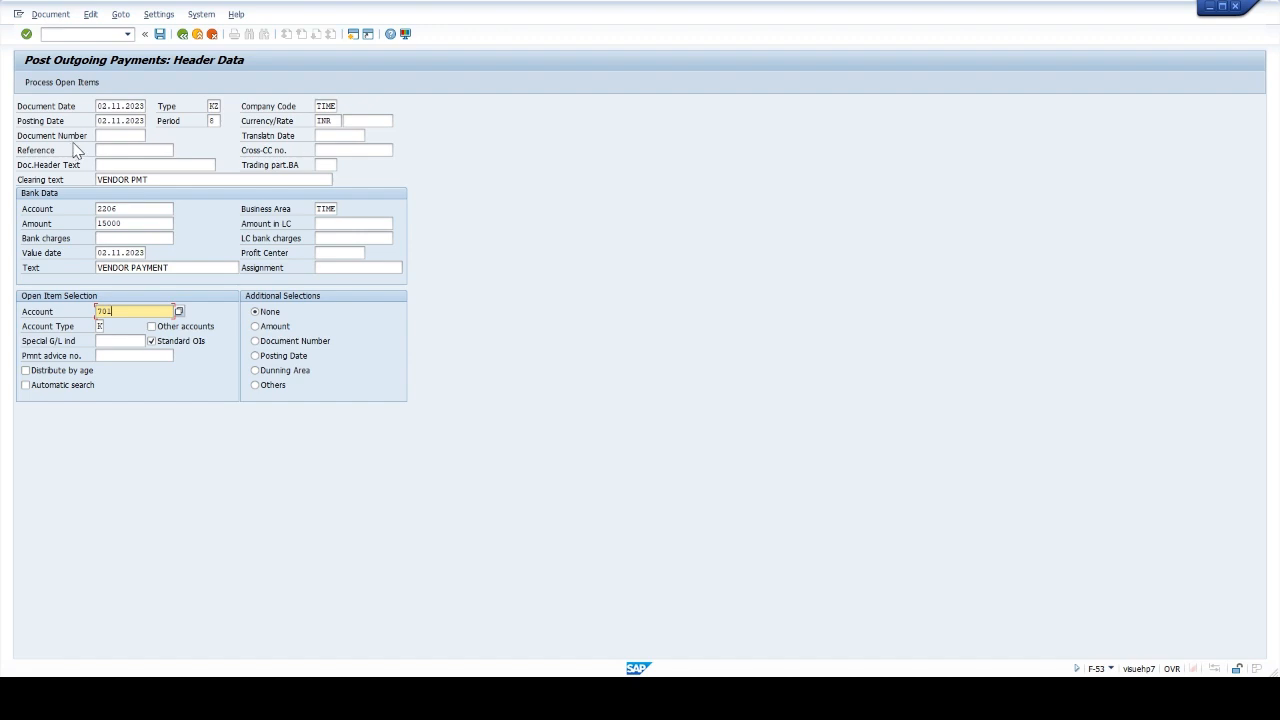
click(77, 86)
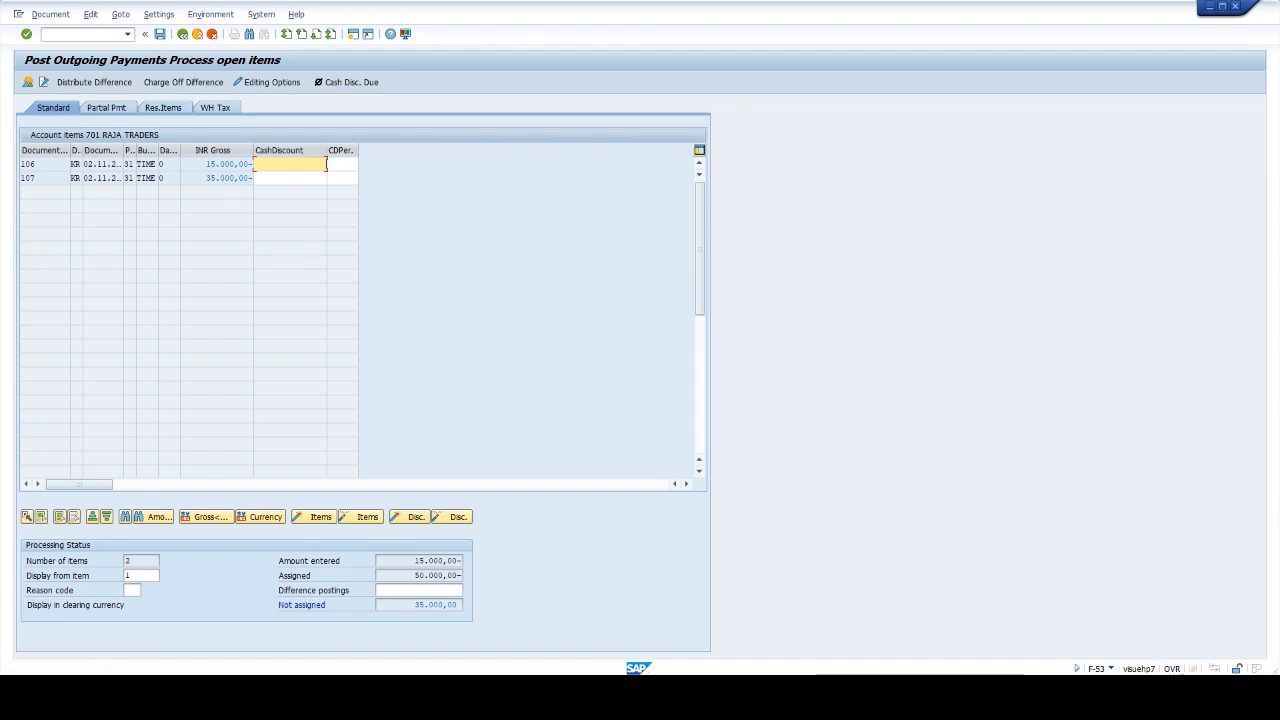
double_click(230, 165)
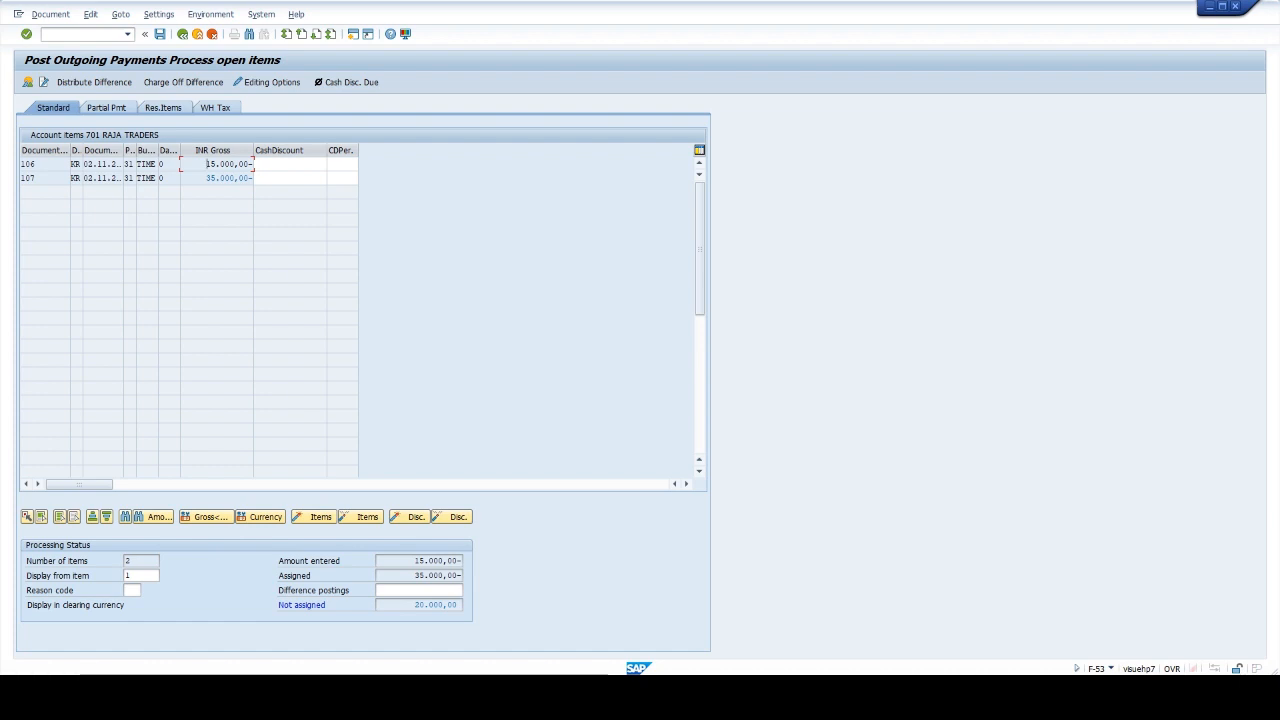
double_click(229, 179)
double_click(231, 164)
Simulate and post the outgoing payment of 15.000,00 INR
click(52, 14)
click(62, 47)
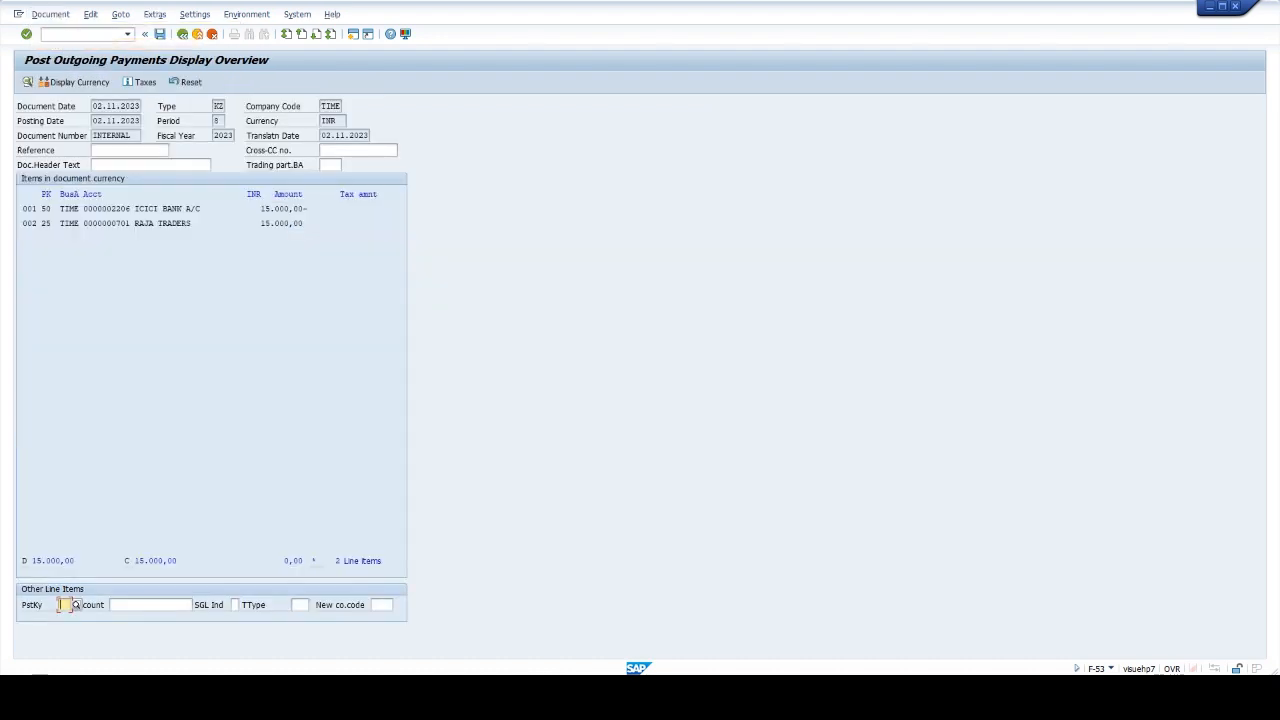
click(160, 34)
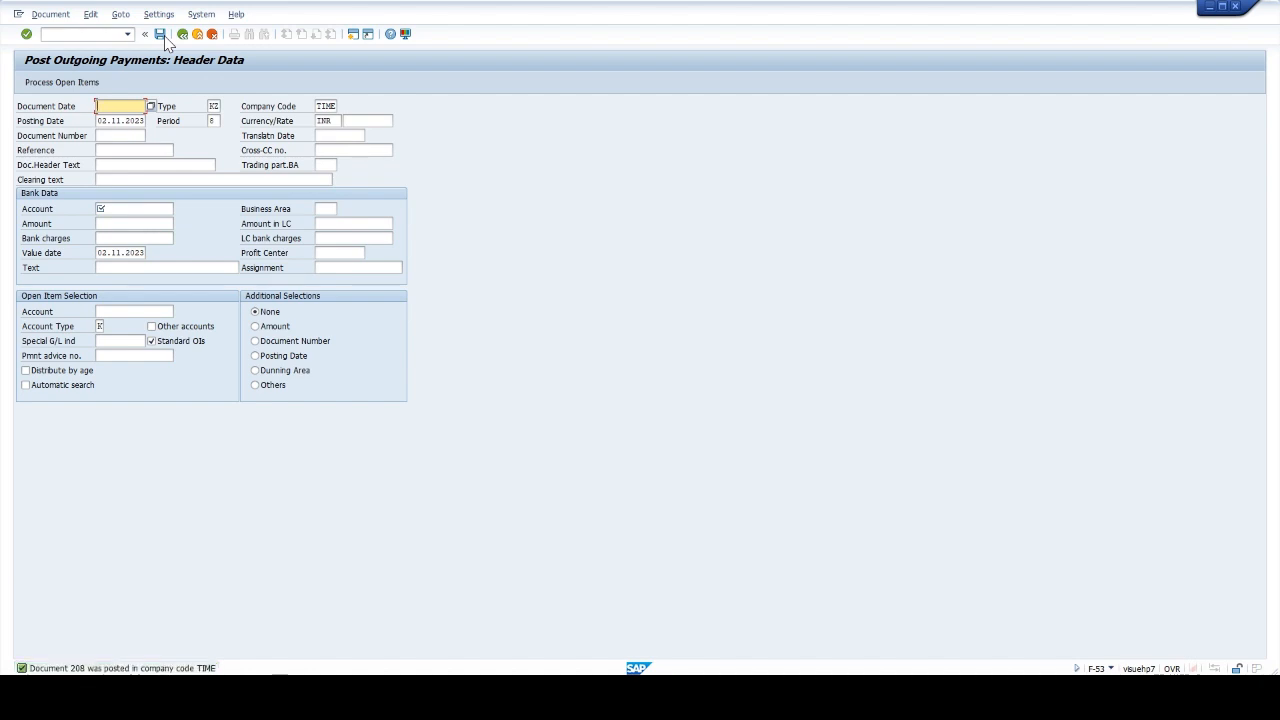
Display the payment document just posted for 15.000,00 INR, and return to the payment header
click(45, 14)
click(62, 65)
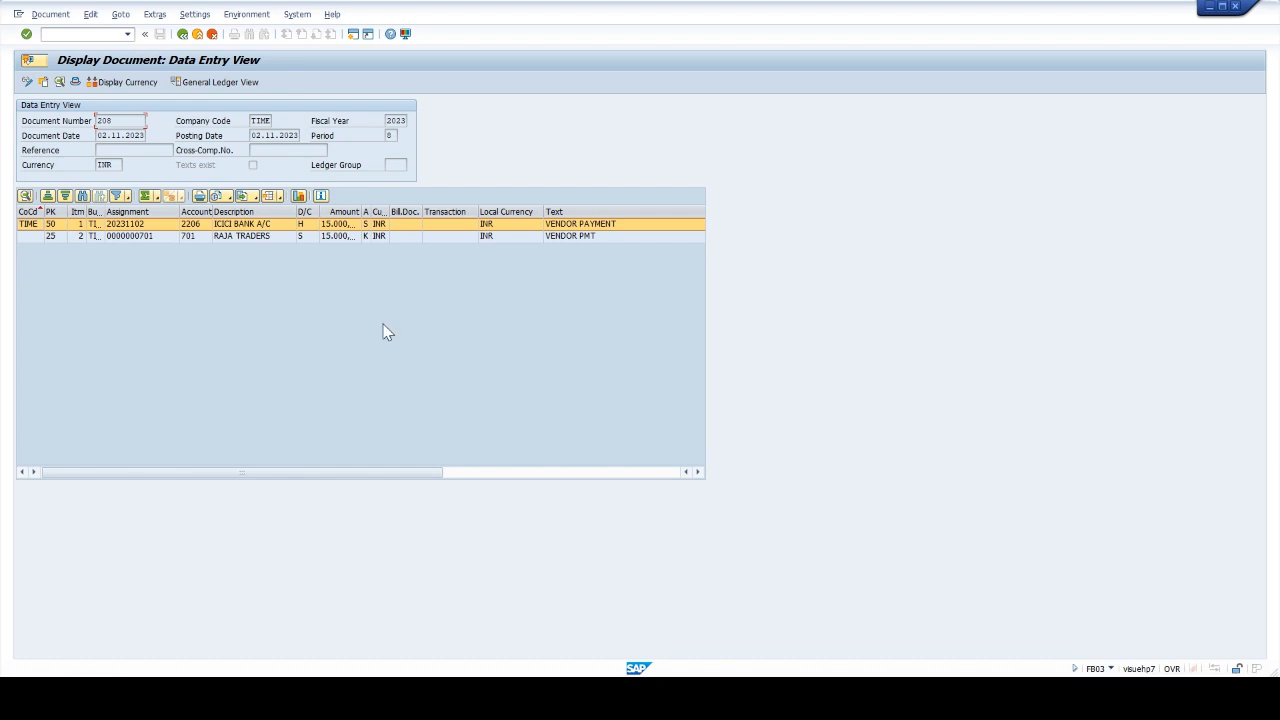
click(183, 35)
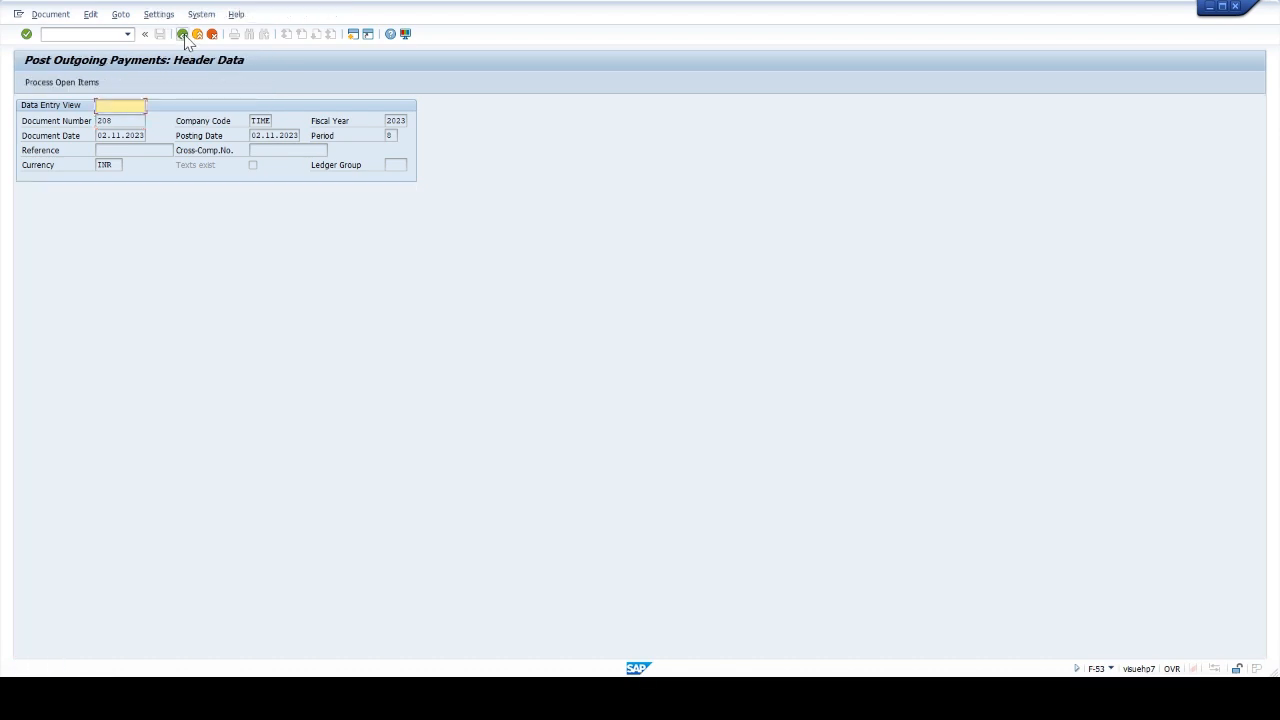
Set the second outgoing payment's document date to 02.11.2023 and its clearing text to VENDOR PAMT
click(110, 106)
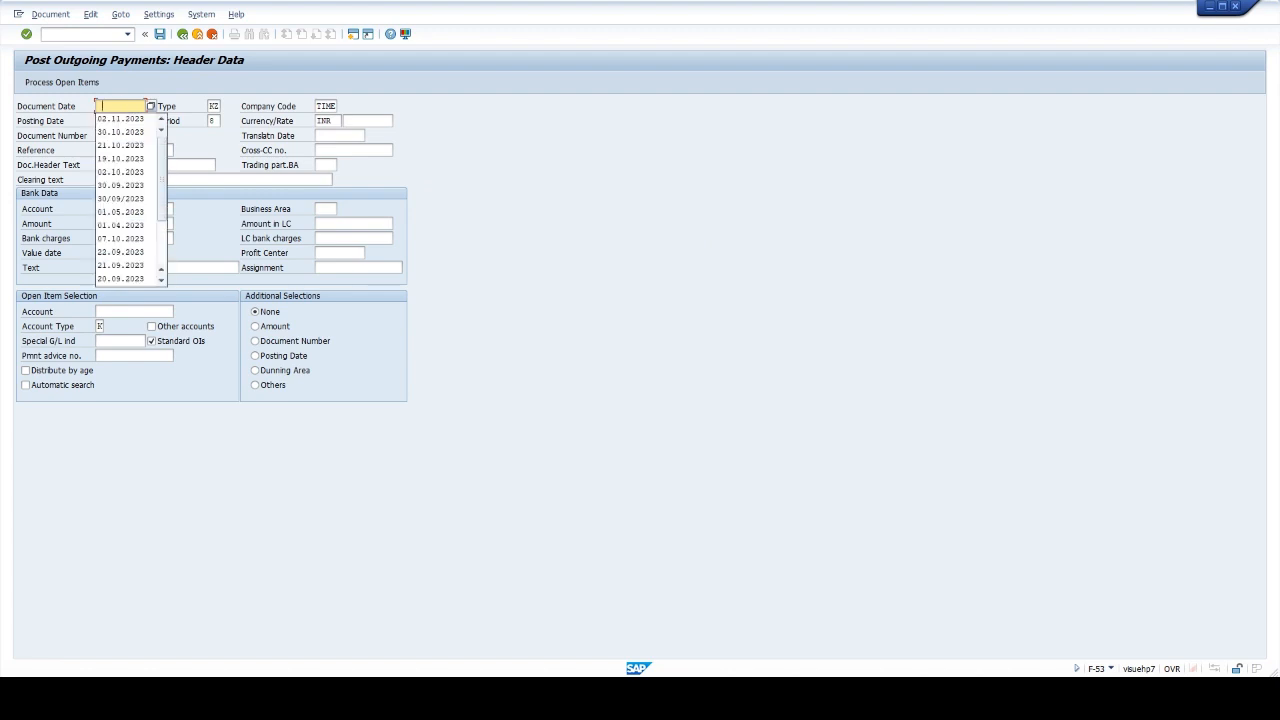
click(112, 122)
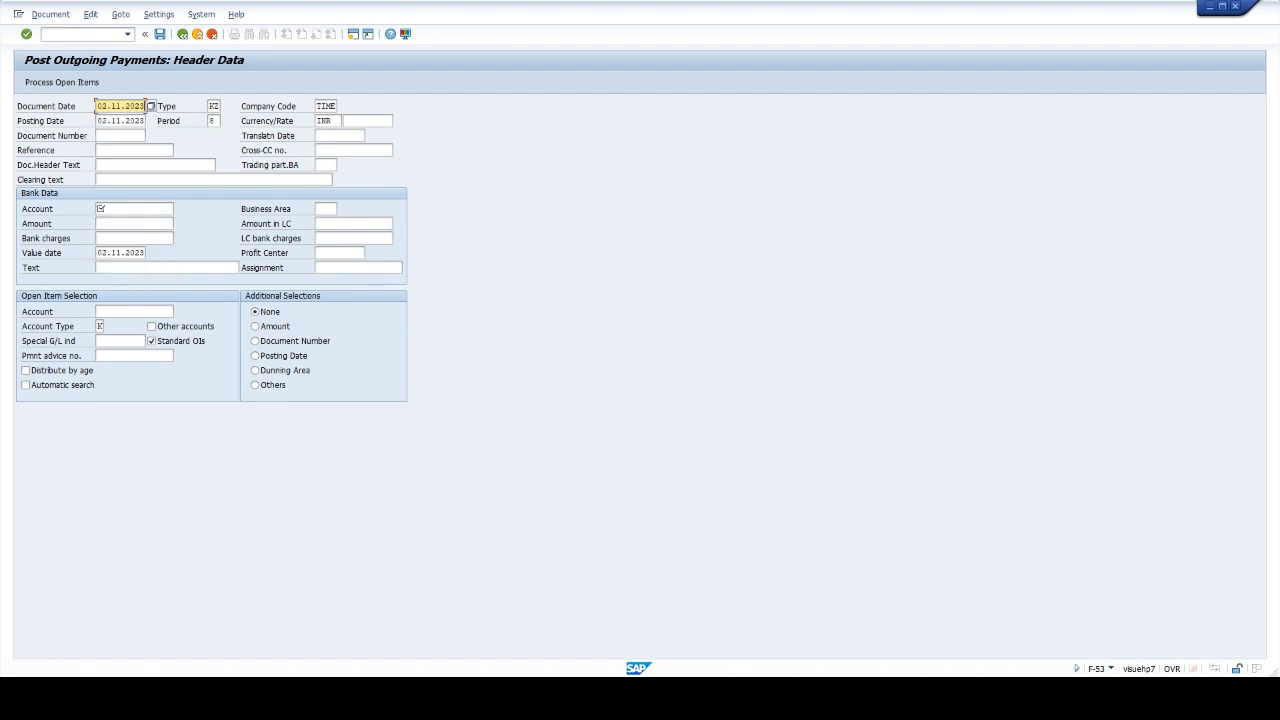
click(150, 180)
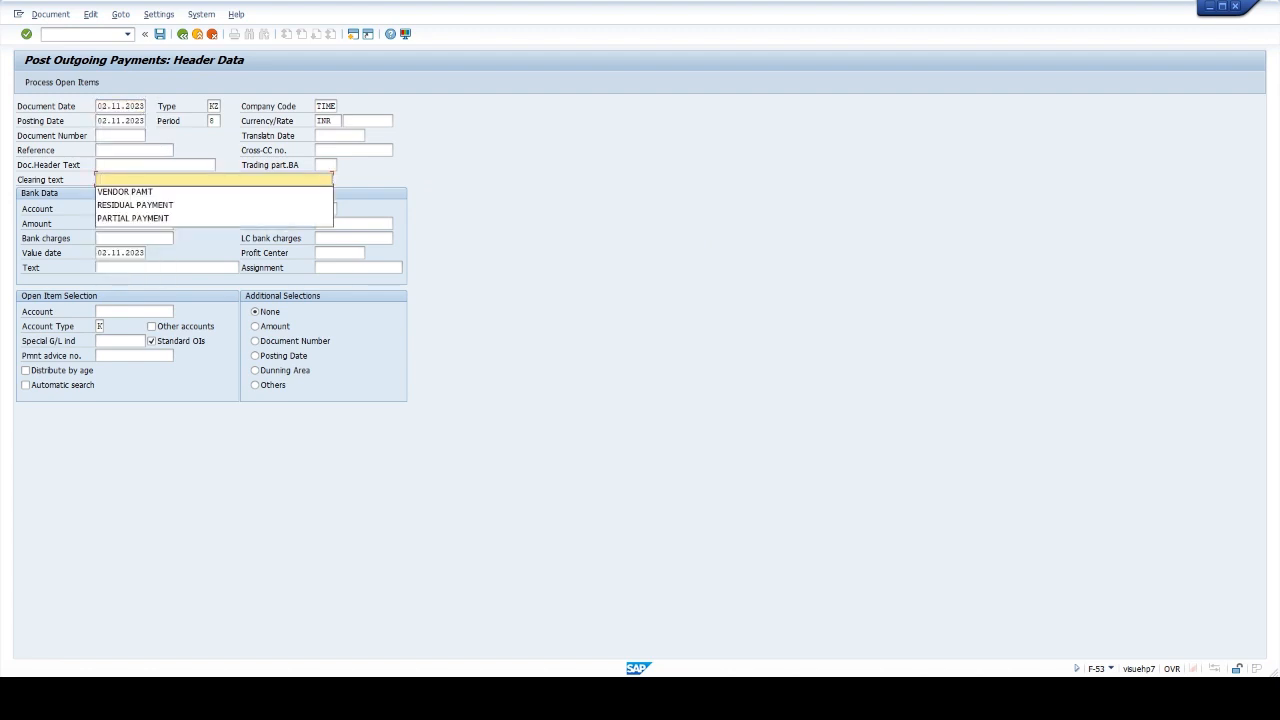
key(Down)
key(Tab)
Fill in the bank data with account 2206, business area TIME, amount 35000 and text VENDOR PAYMENT
text(2206)
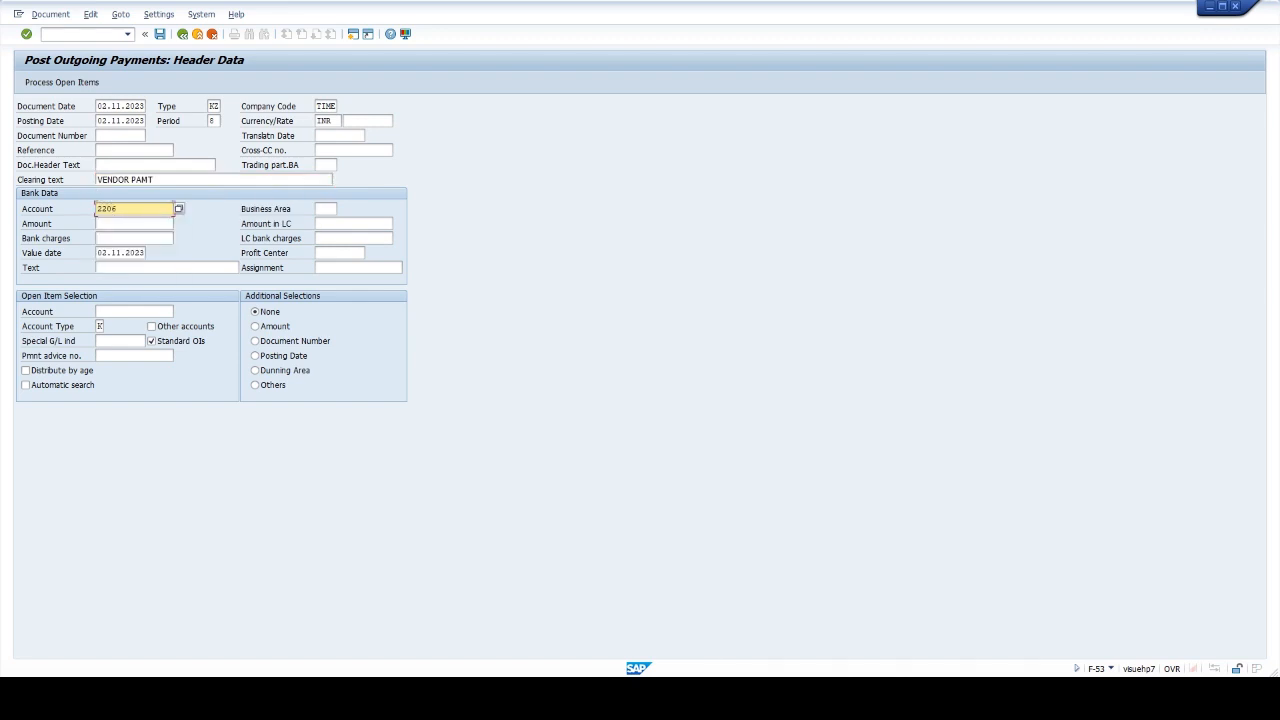
key(Tab)
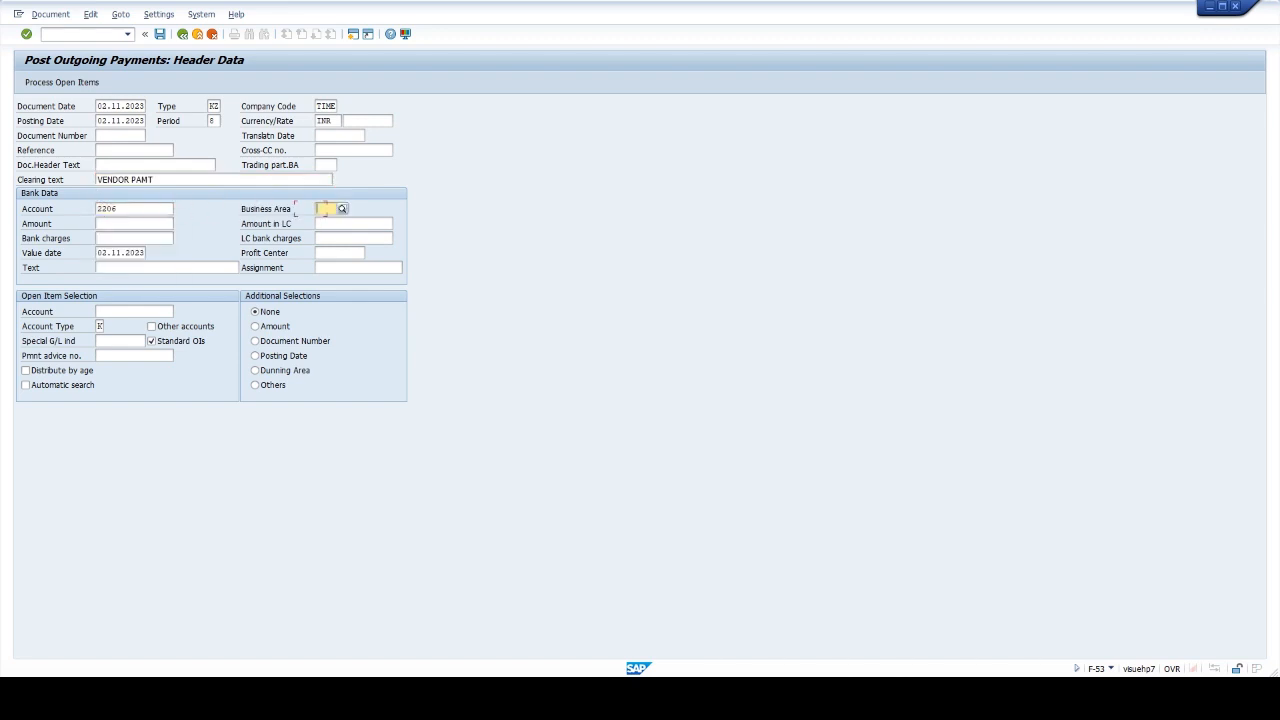
text(TT)
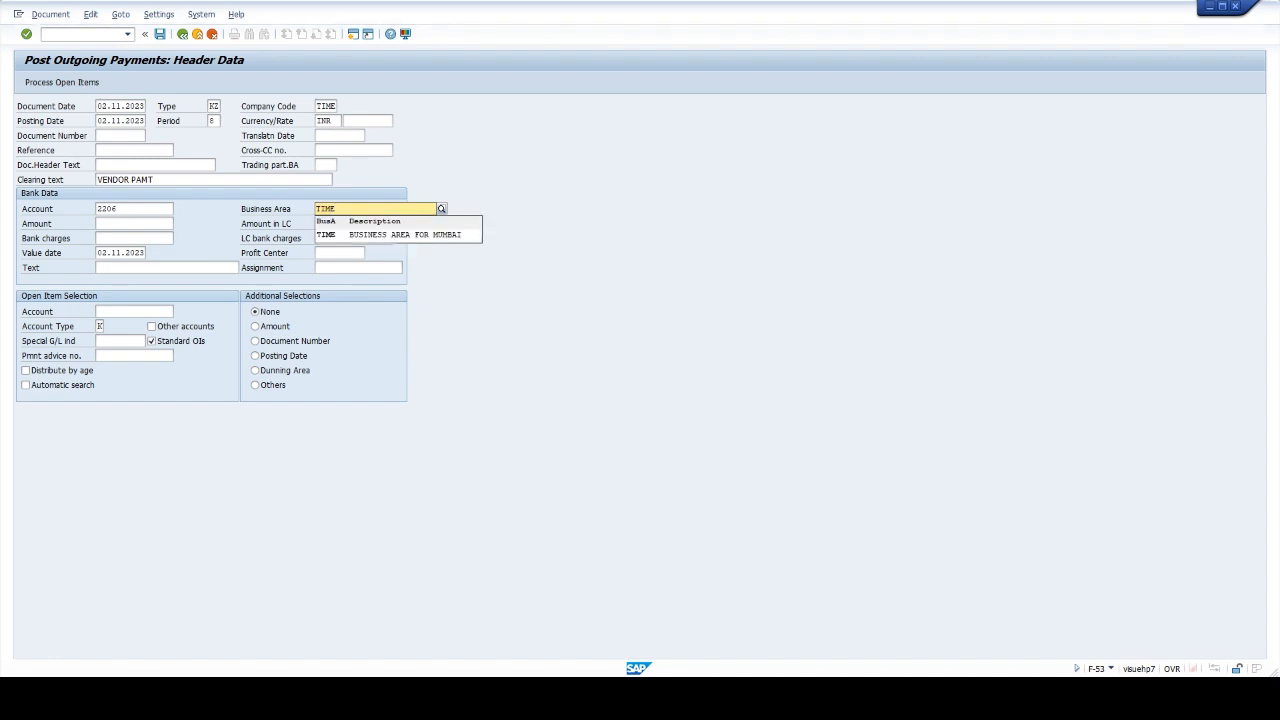
key(Down)
key(Tab)
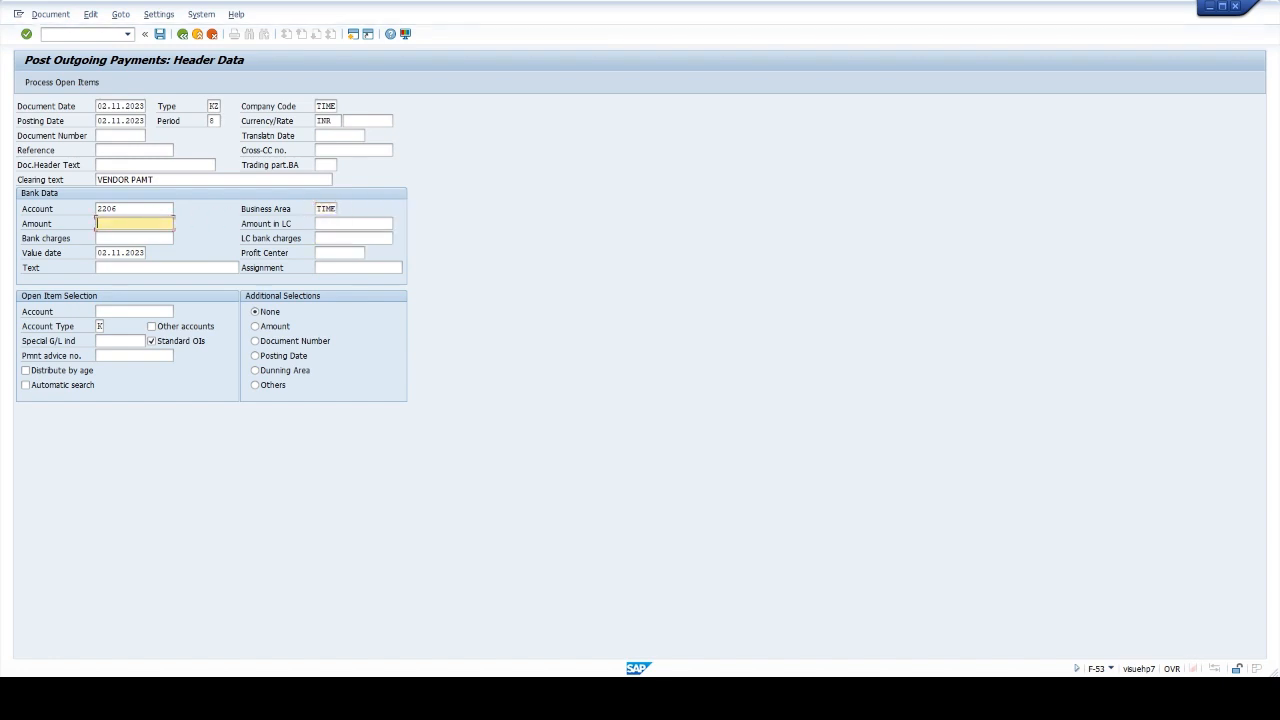
text(35000)
key(Tab)
key(Tab)
key(Tab)
key(Tab)
key(Tab)
key(Tab)
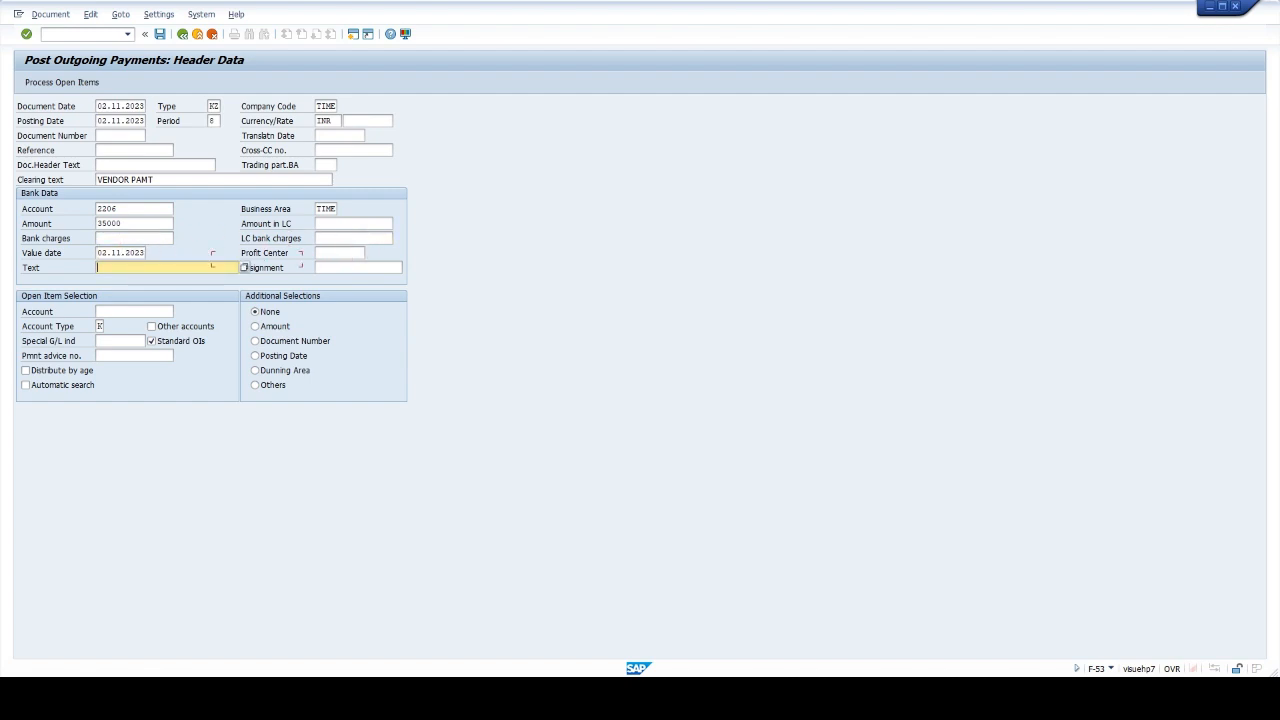
text(V)
key(Down)
key(Tab)
Enter RAJA TRADERS' vendor account in the open item selection and process its open items
key(Tab)
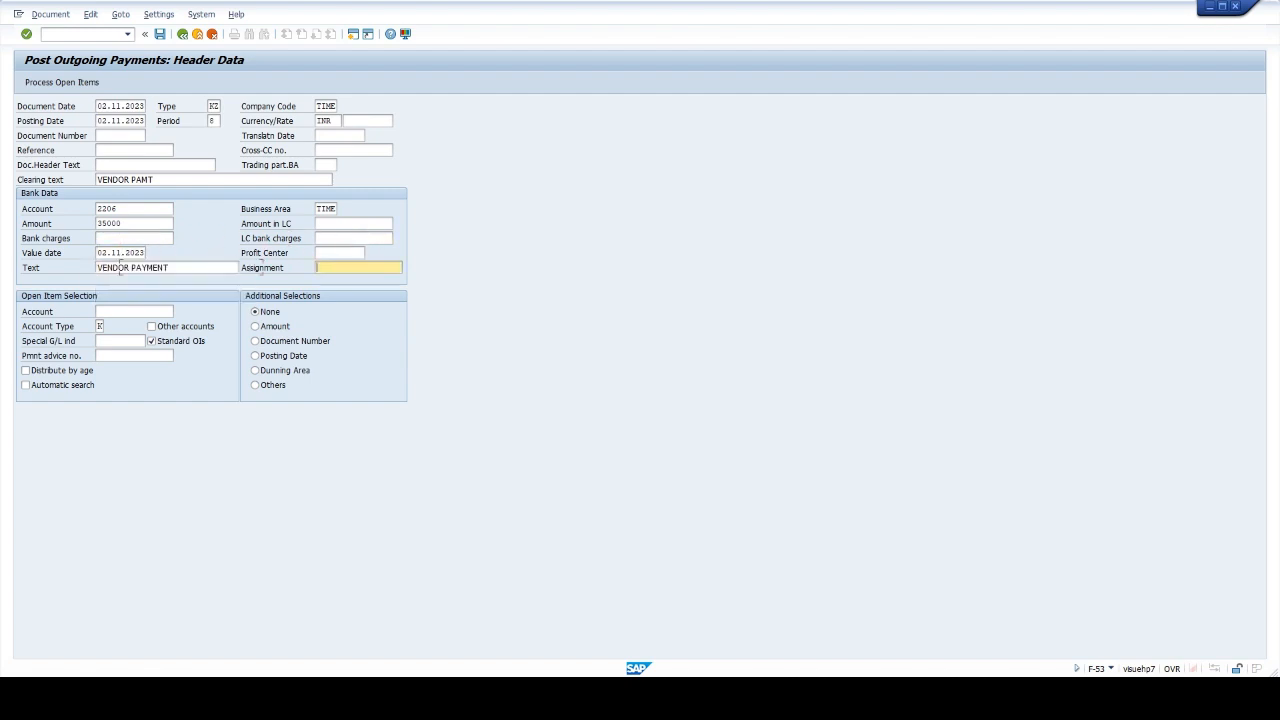
text(701)
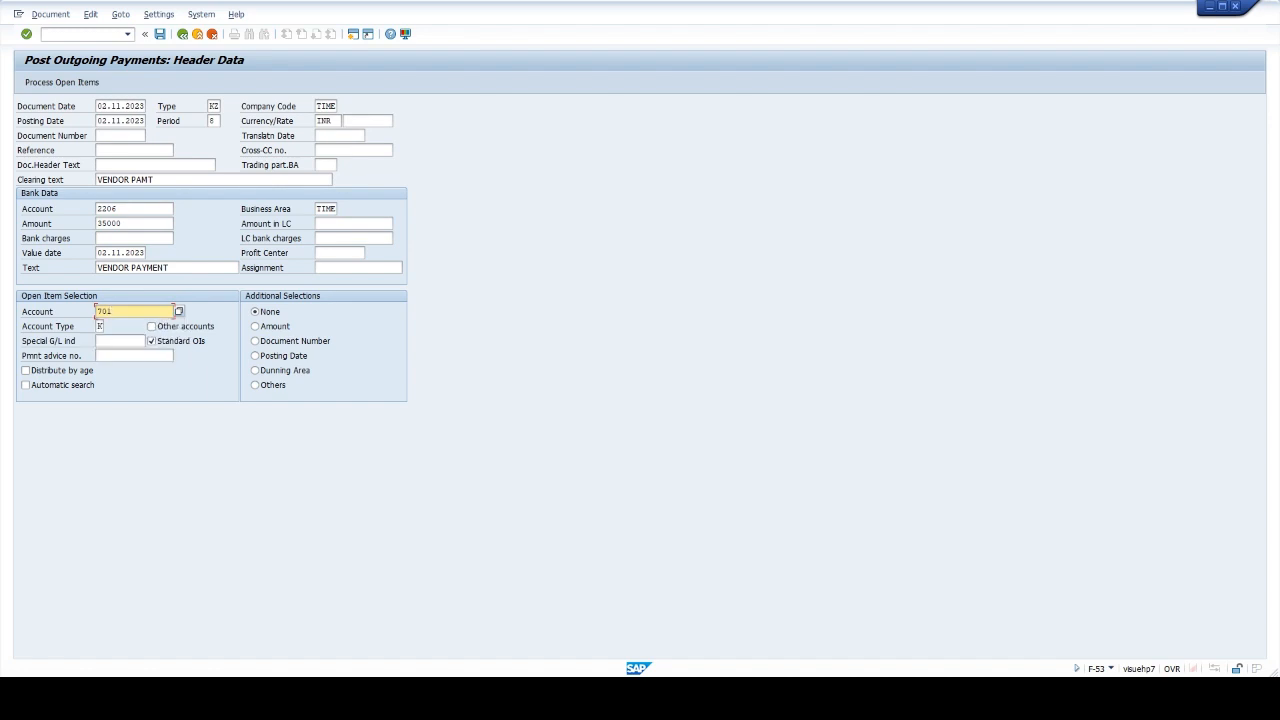
click(80, 86)
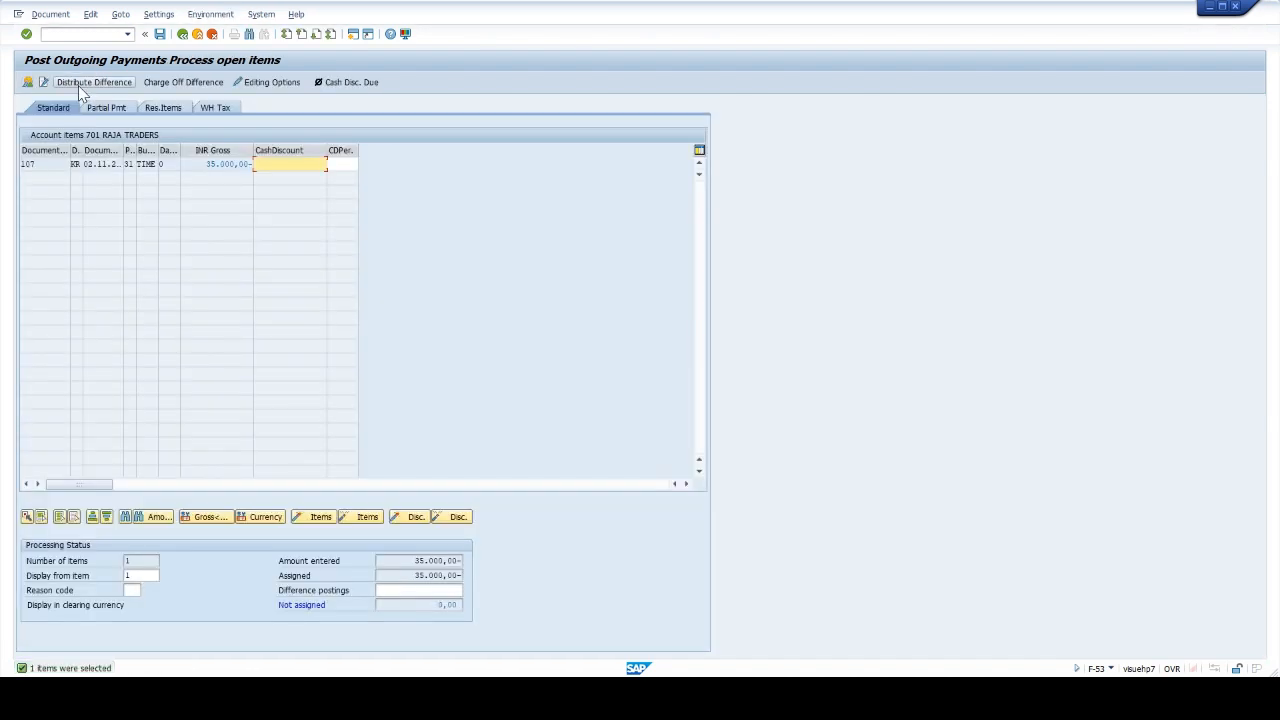
Simulate and post the outgoing payment of 35.000,00 INR
click(62, 18)
click(60, 46)
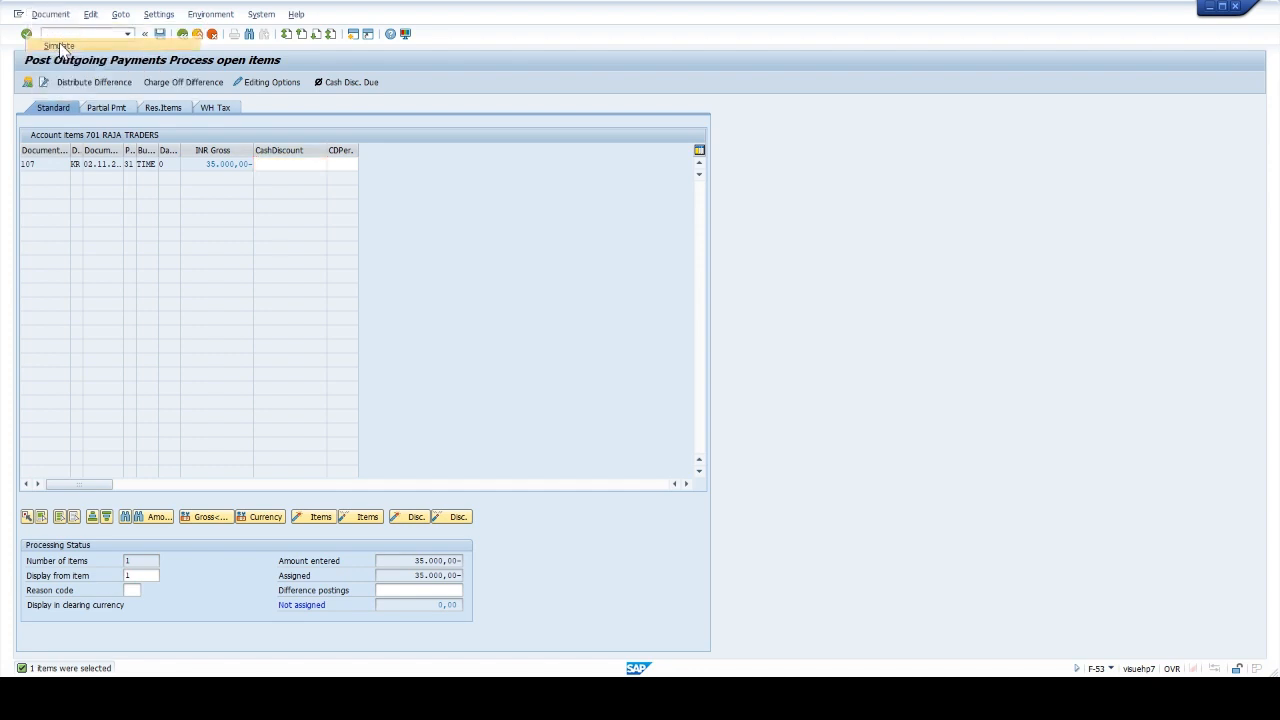
click(160, 35)
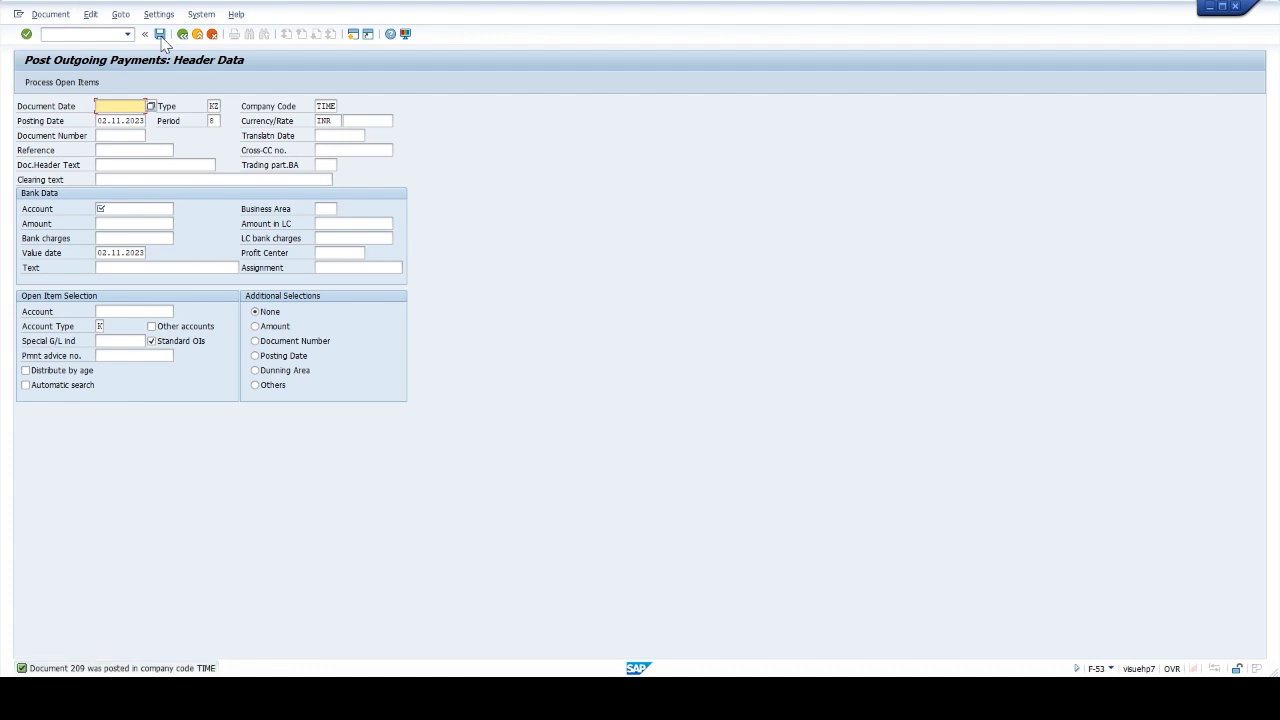
Display the payment document just posted for 35.000,00 INR
click(49, 14)
click(60, 64)
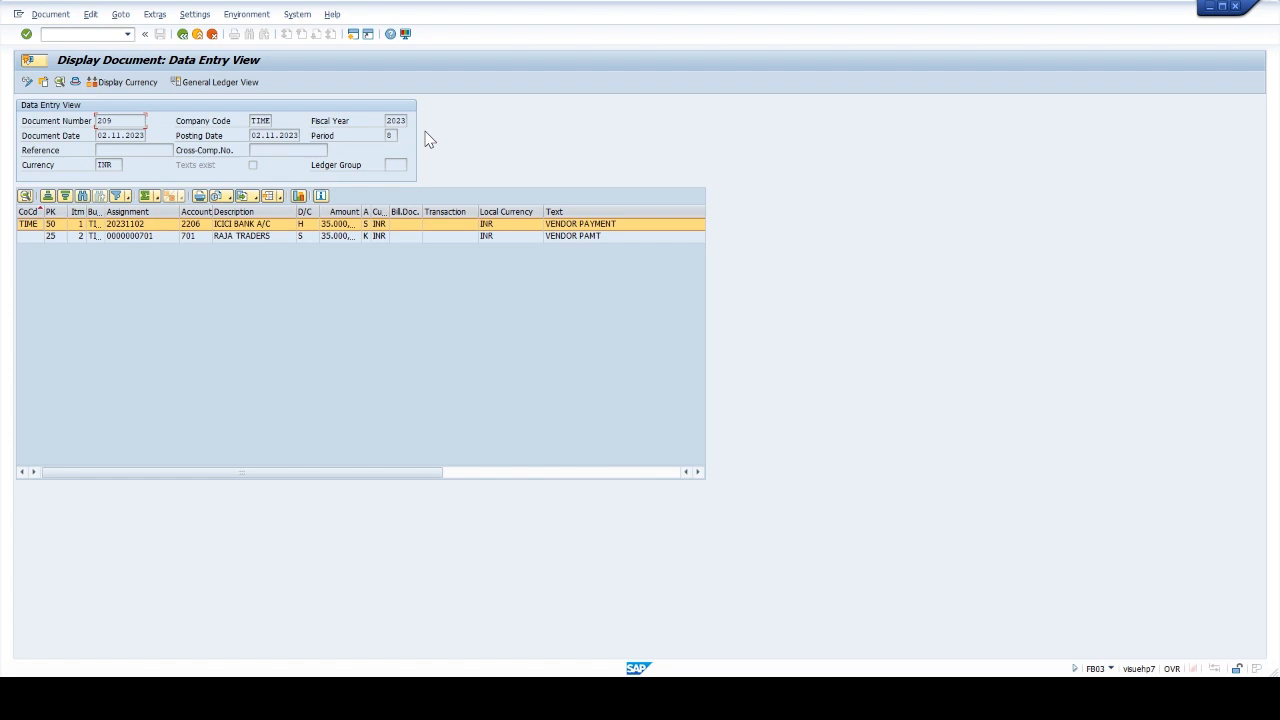
Open transaction FCH5 to create check information and set the payment document number to 208
click(78, 34)
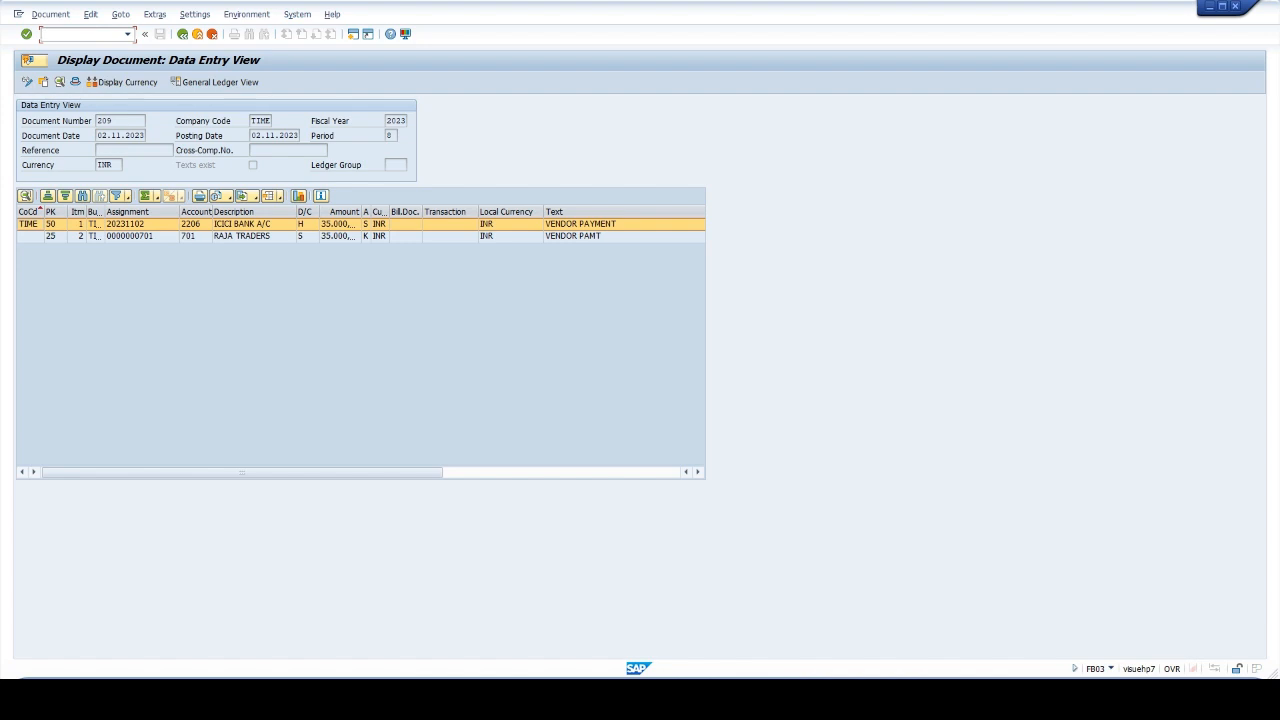
text(/NFCH5)
key(Return)
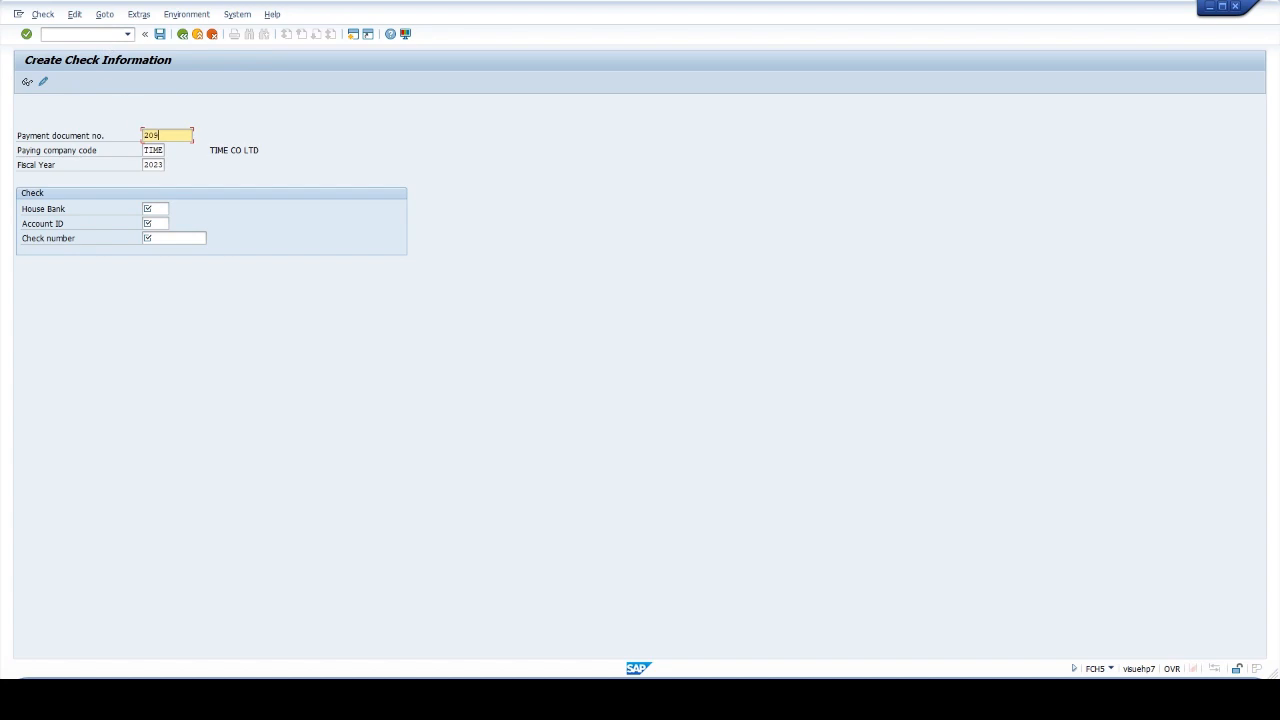
text(208)
Specify house bank ICICI, account ID ICICI and check number 1001, and continue to the check details
click(172, 208)
text(ICICI)
key(Tab)
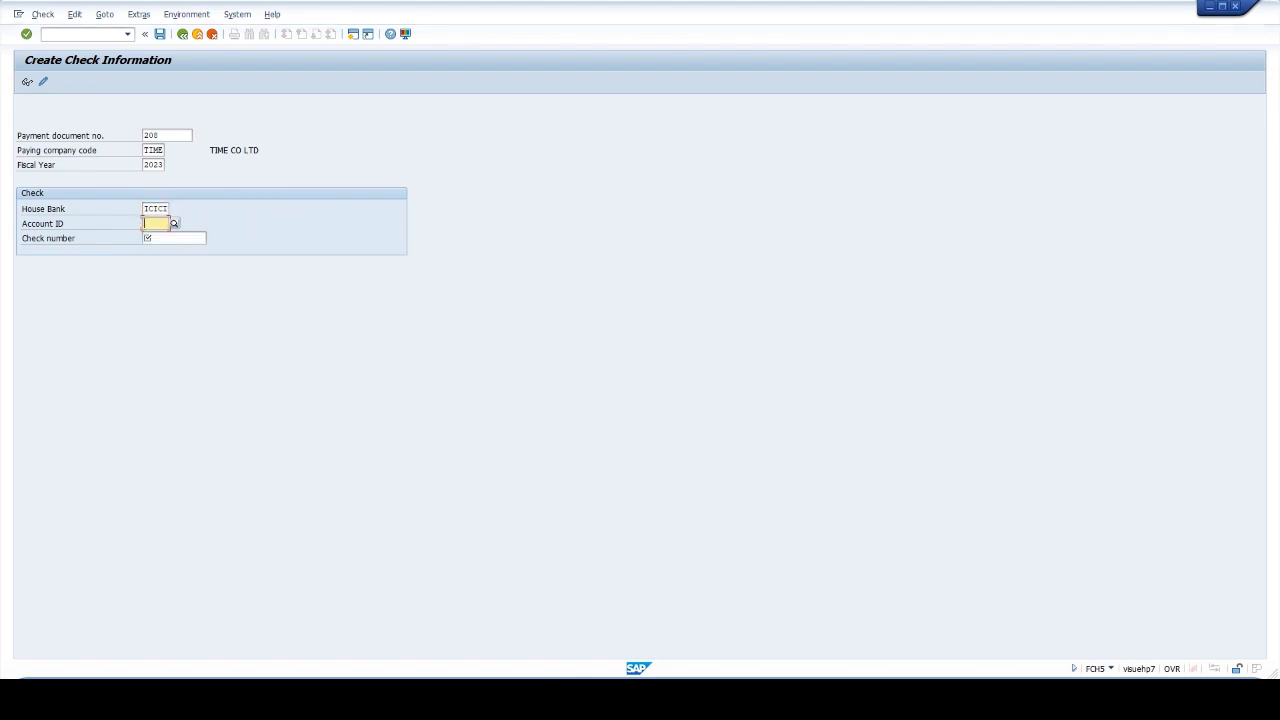
text(ICICI)
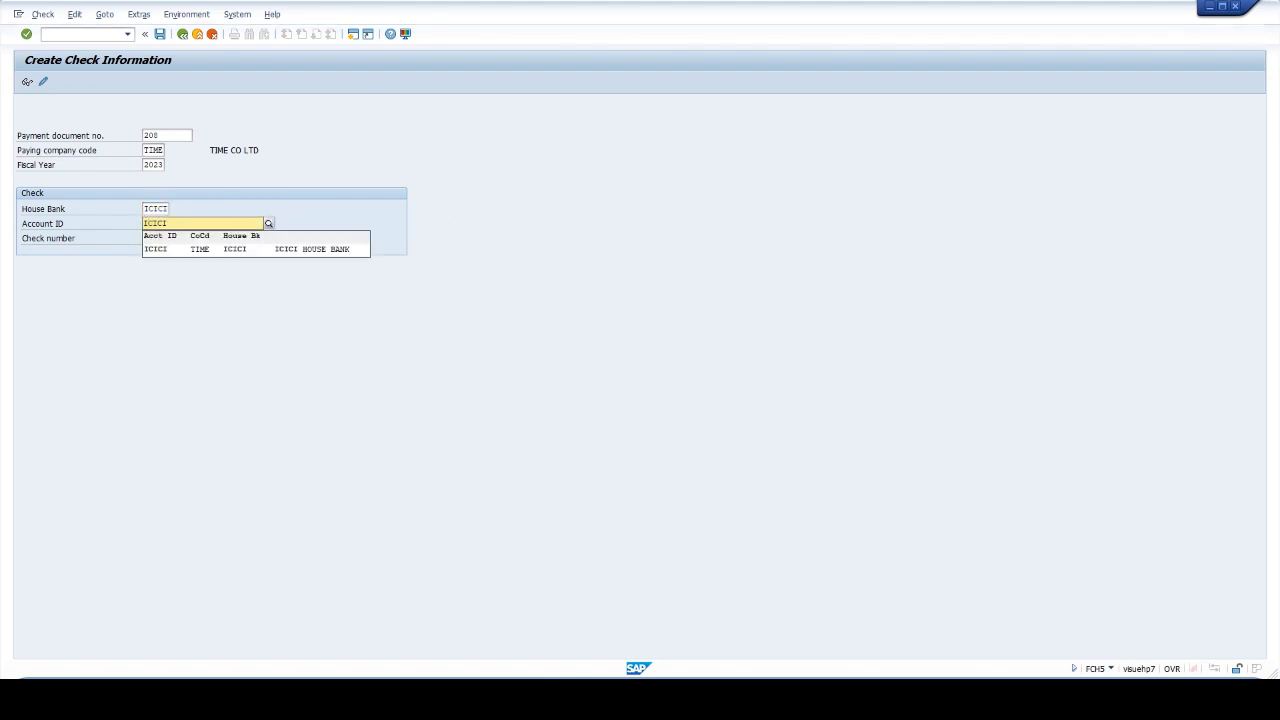
key(Tab)
text(1001)
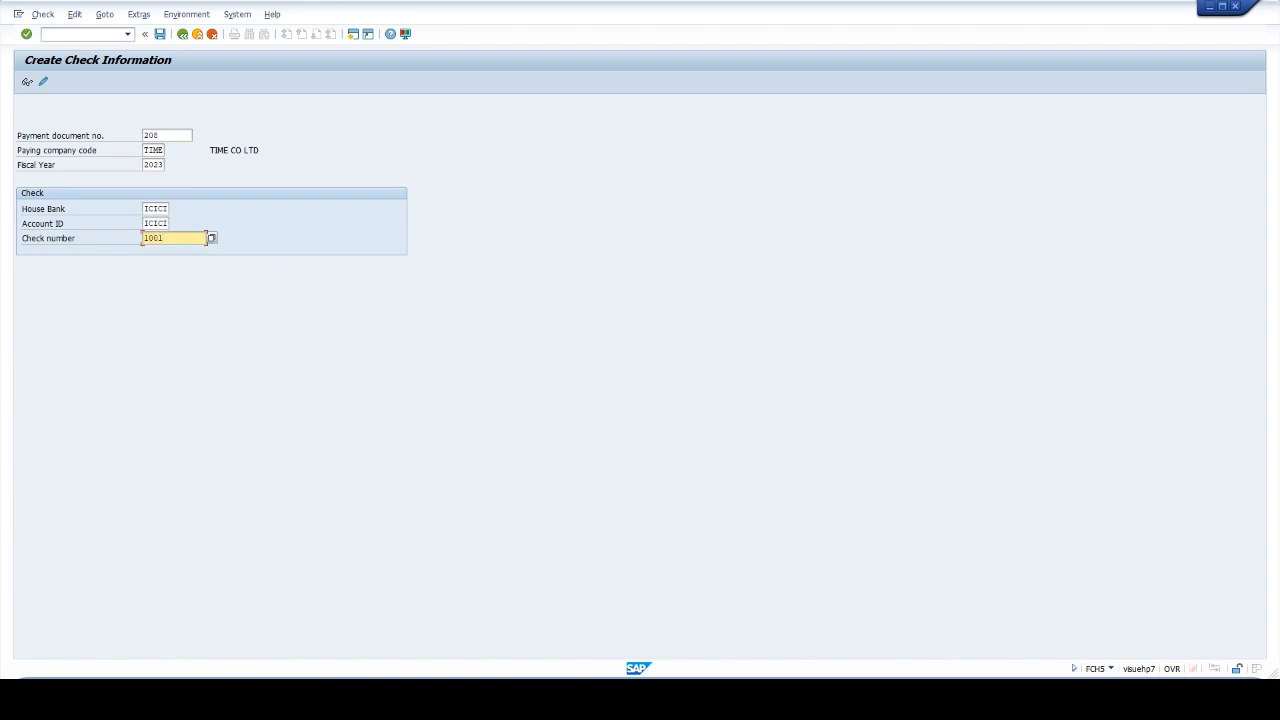
key(Return)
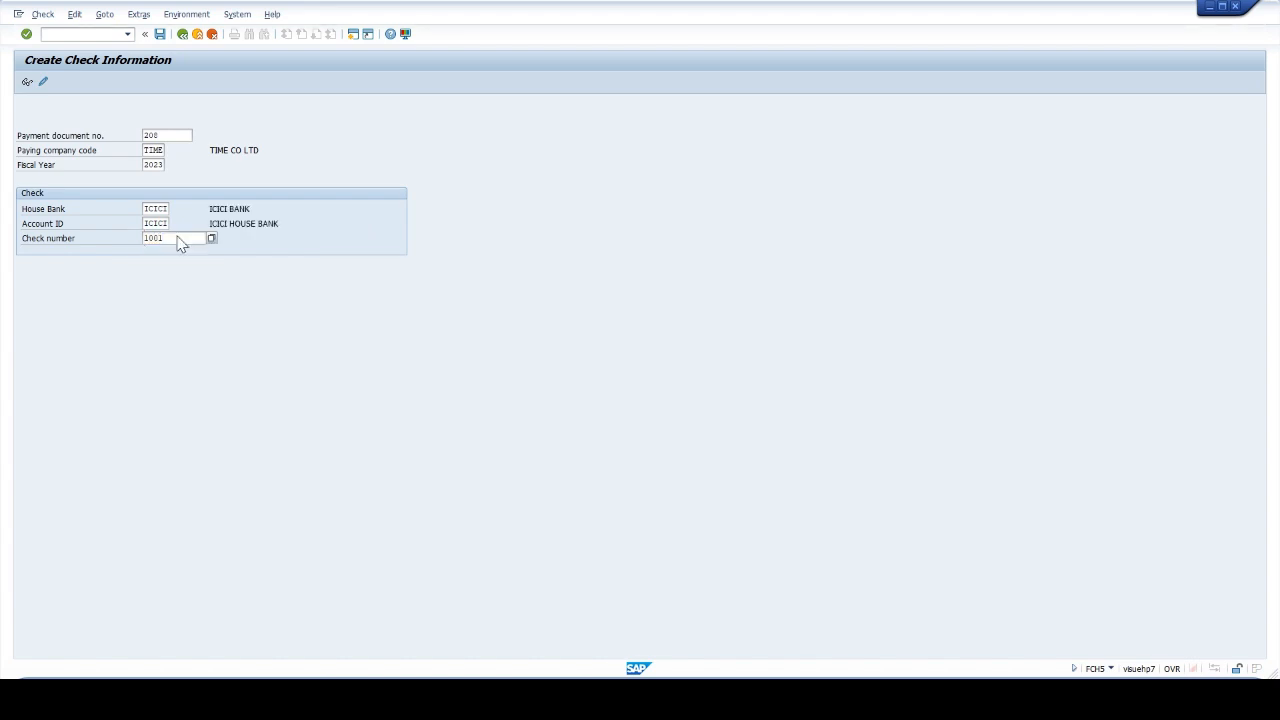
key(Return)
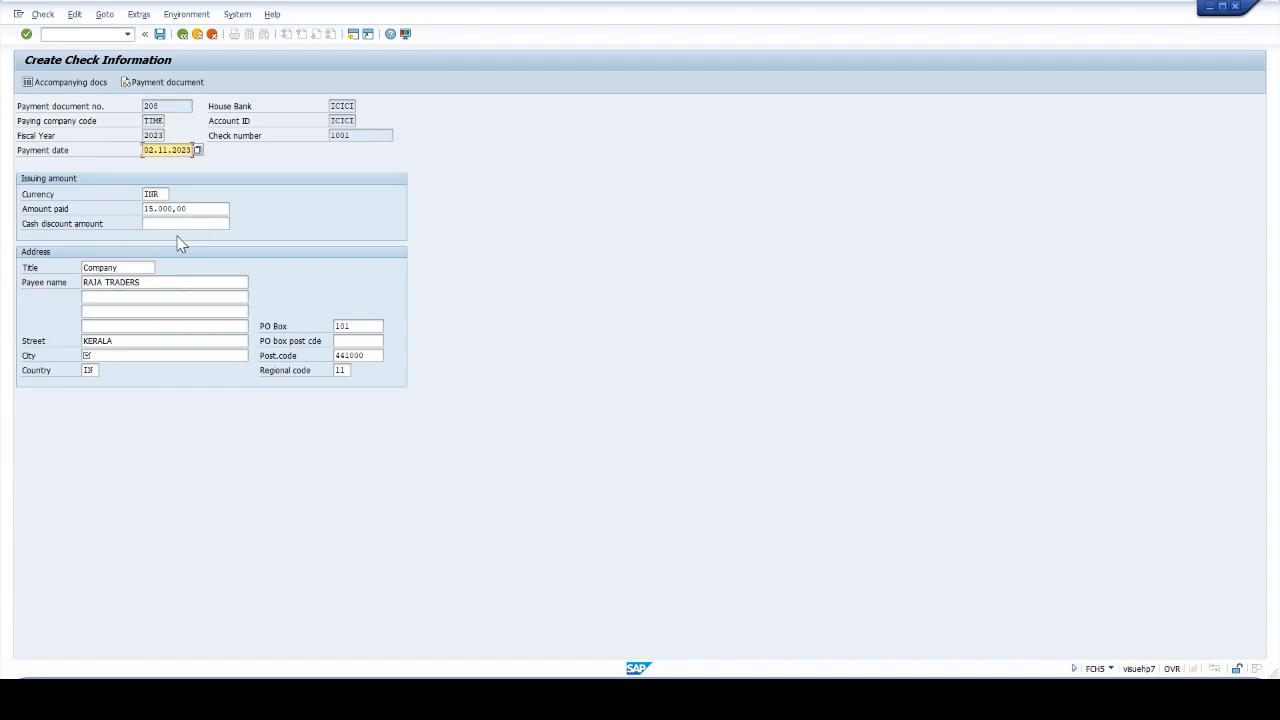
Set the payee's city to KERALA for check 1001 and save the check information
click(86, 355)
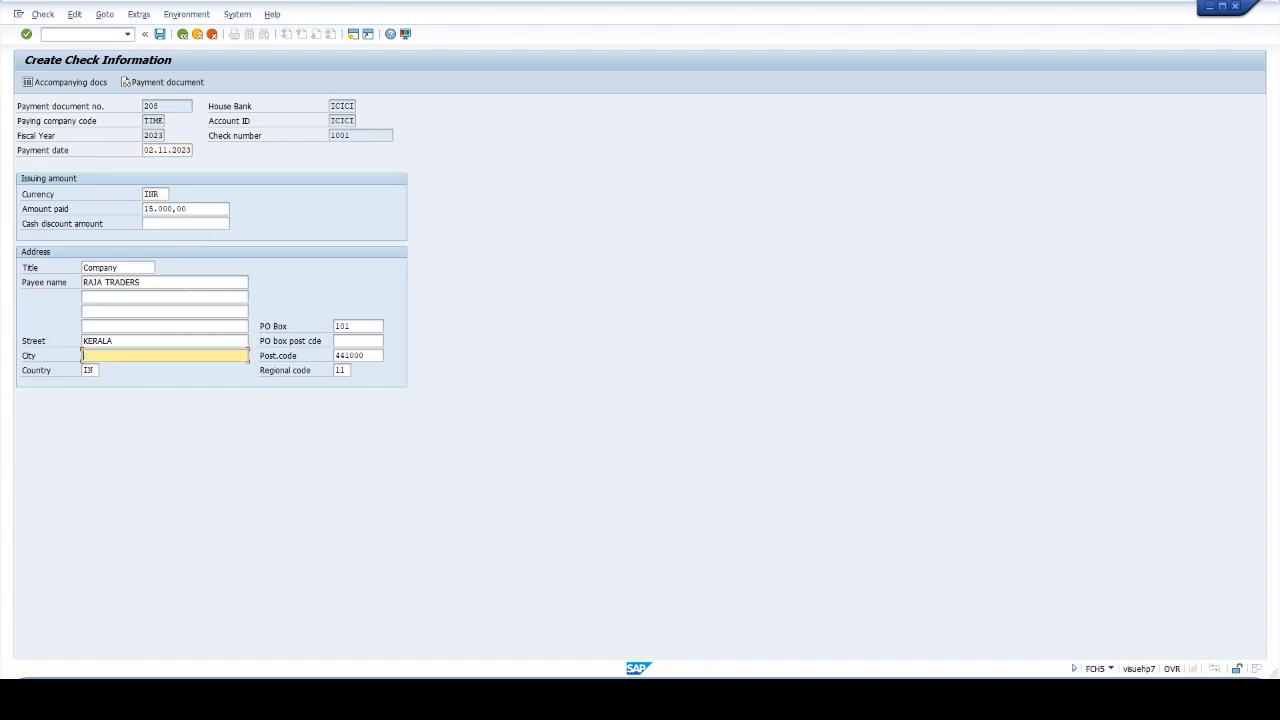
text(KERALA)
click(160, 35)
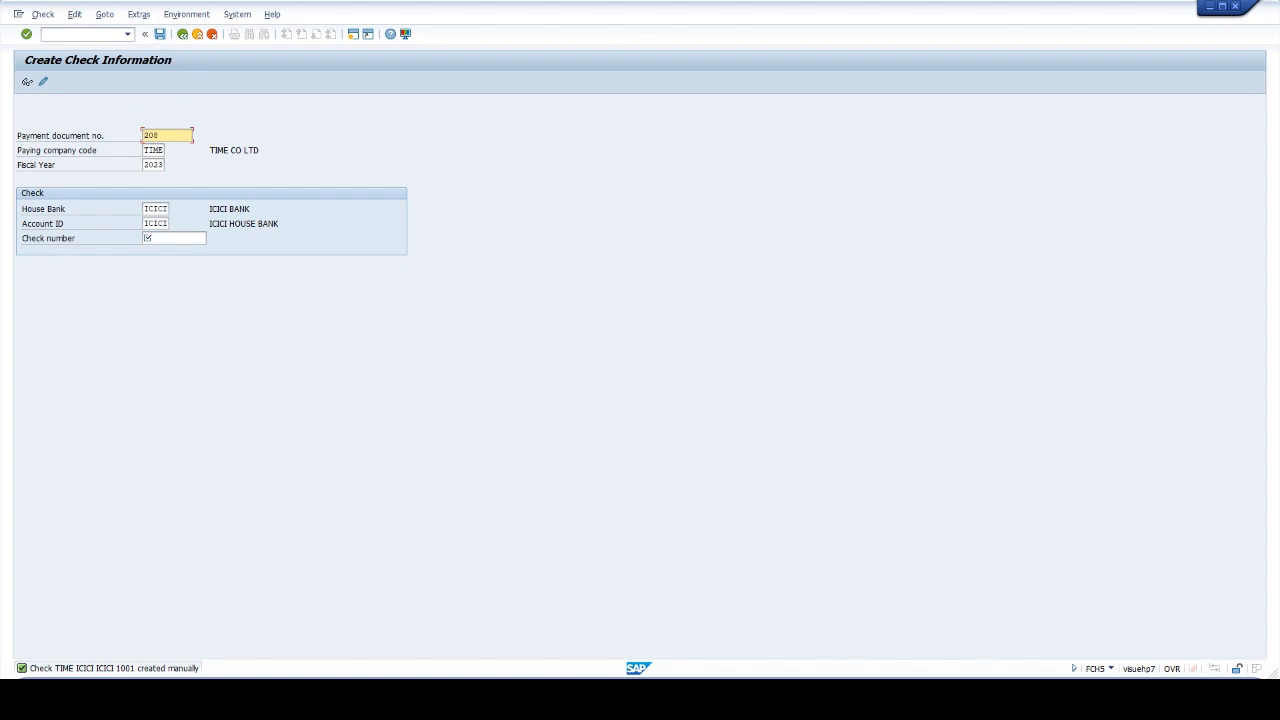
Create check 1002 for payment document 209 with the payee's city set to KERALA, and save it
key(BackSpace)
text(9)
click(147, 238)
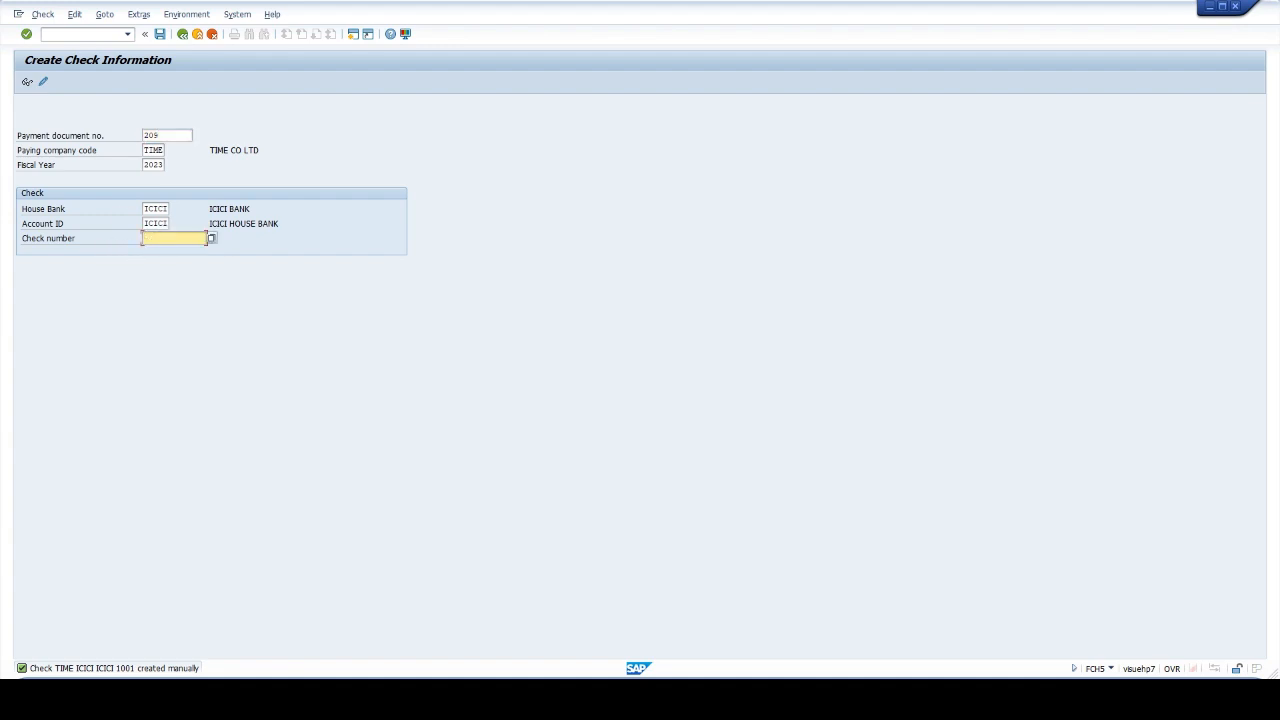
text(1002)
key(Return)
click(87, 355)
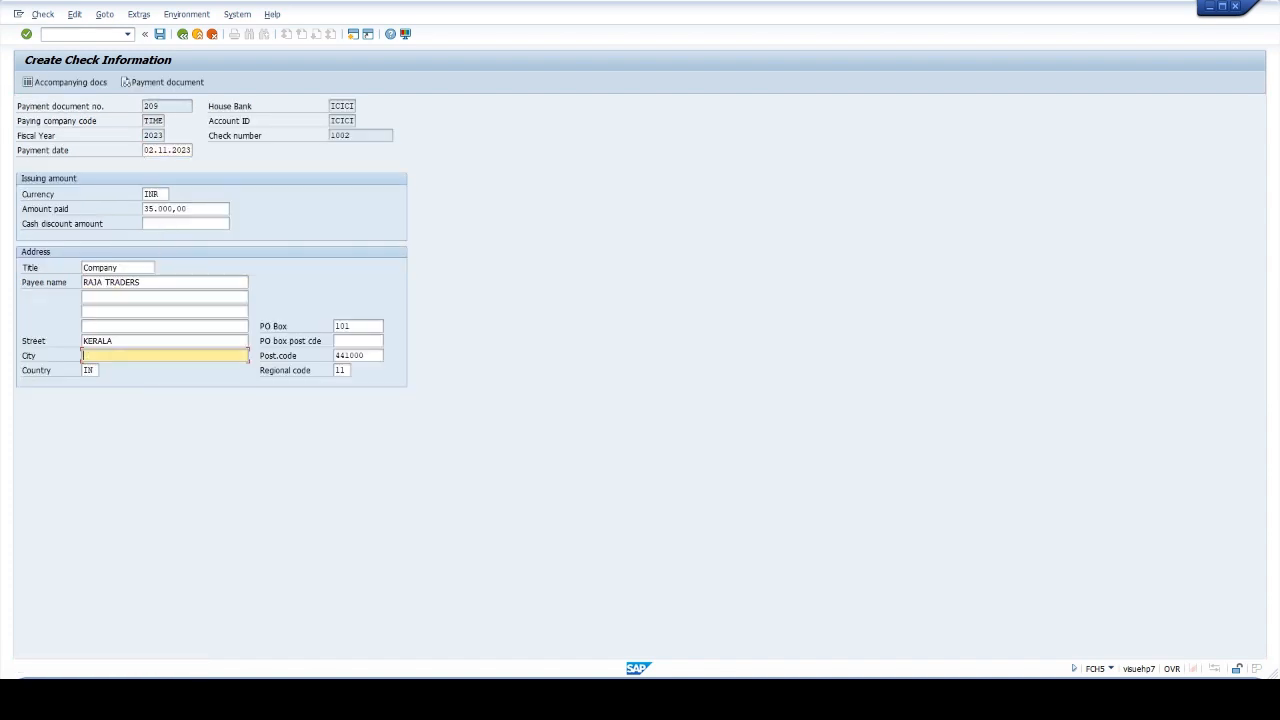
text(KERALA)
click(160, 35)
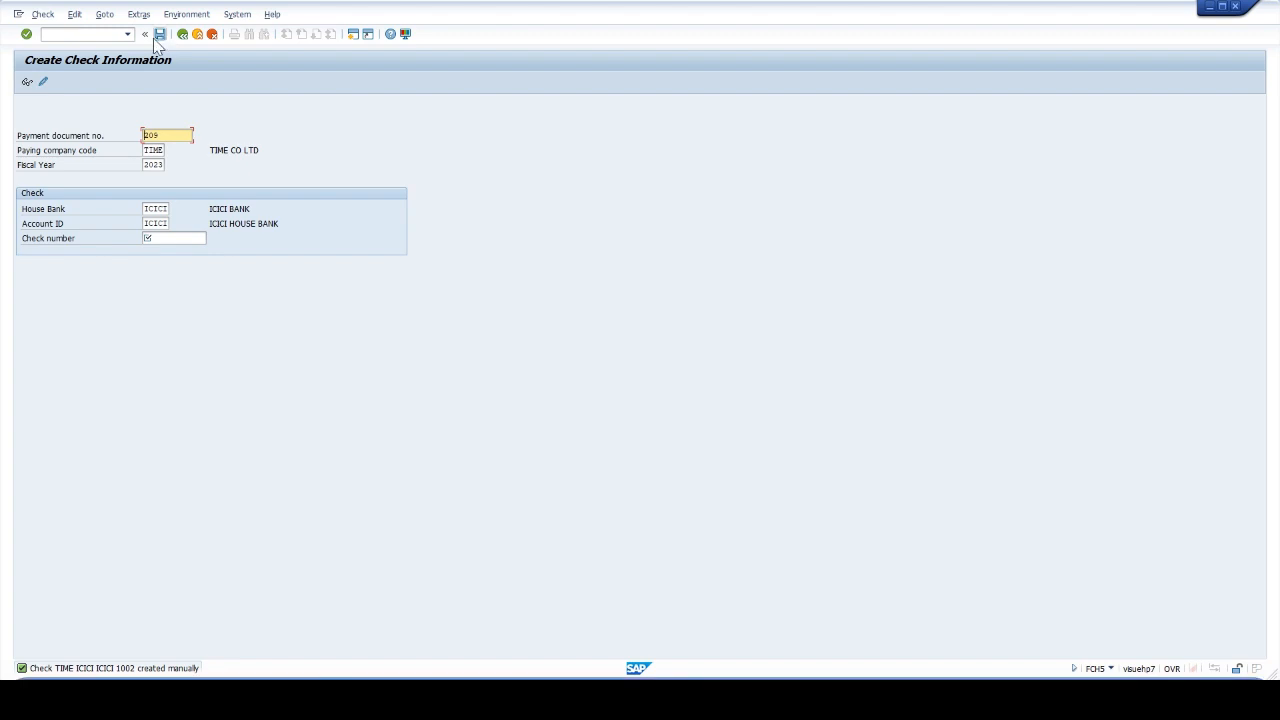
Open transaction FBL1N and display vendor 701's cleared items for company code TIME with clearing date 02.11.2023
click(43, 34)
text(/NFCH5)
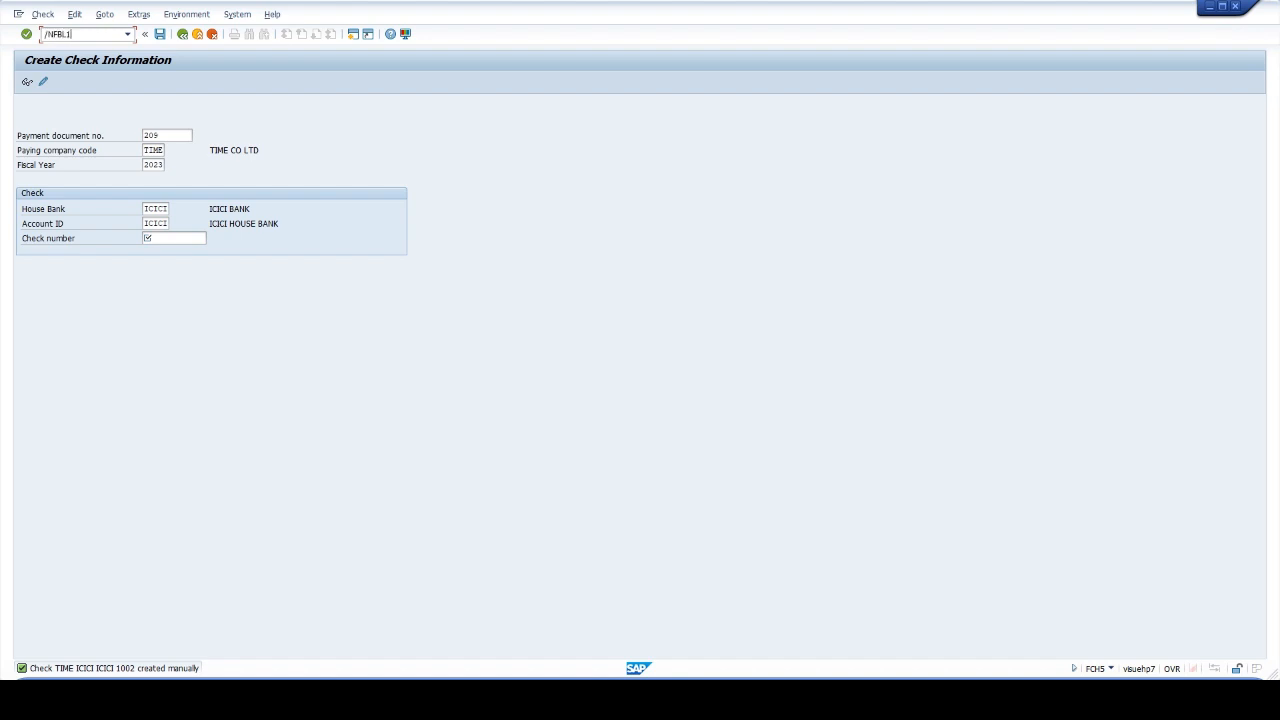
key(Return)
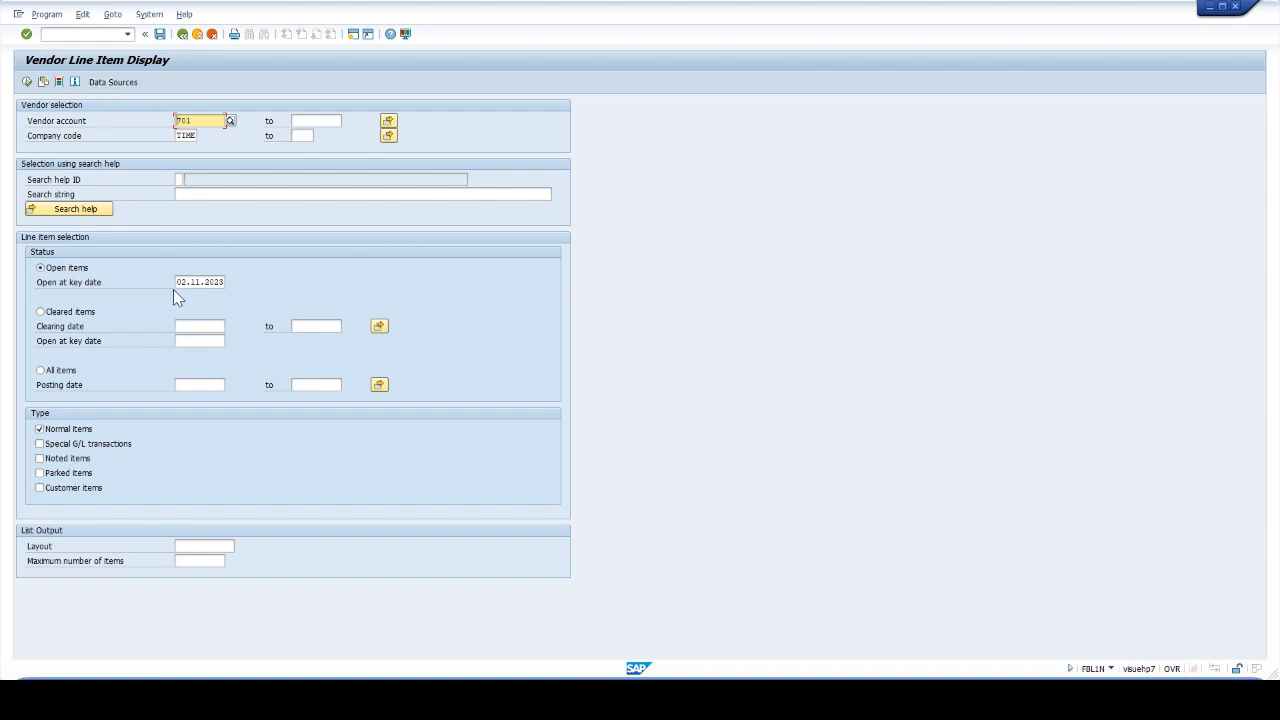
double_click(200, 282)
key(ctrl+c)
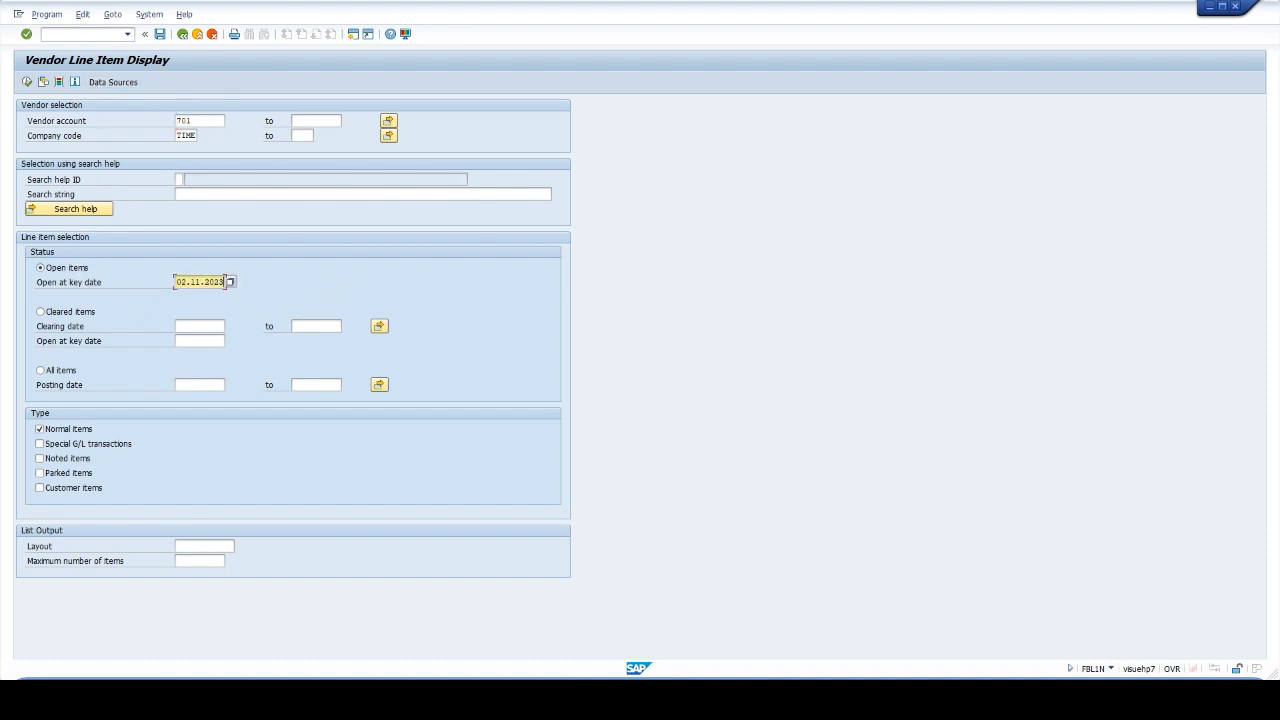
key(Tab)
key(ctrl+v)
click(58, 314)
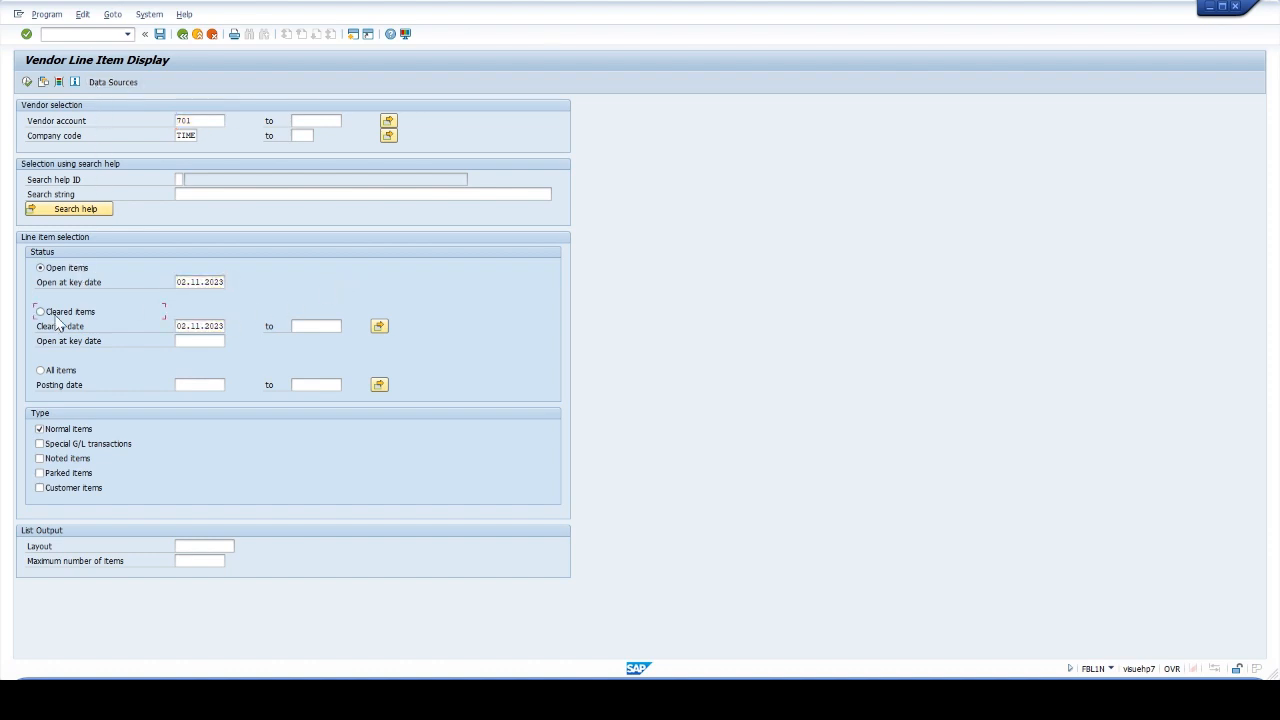
click(28, 83)
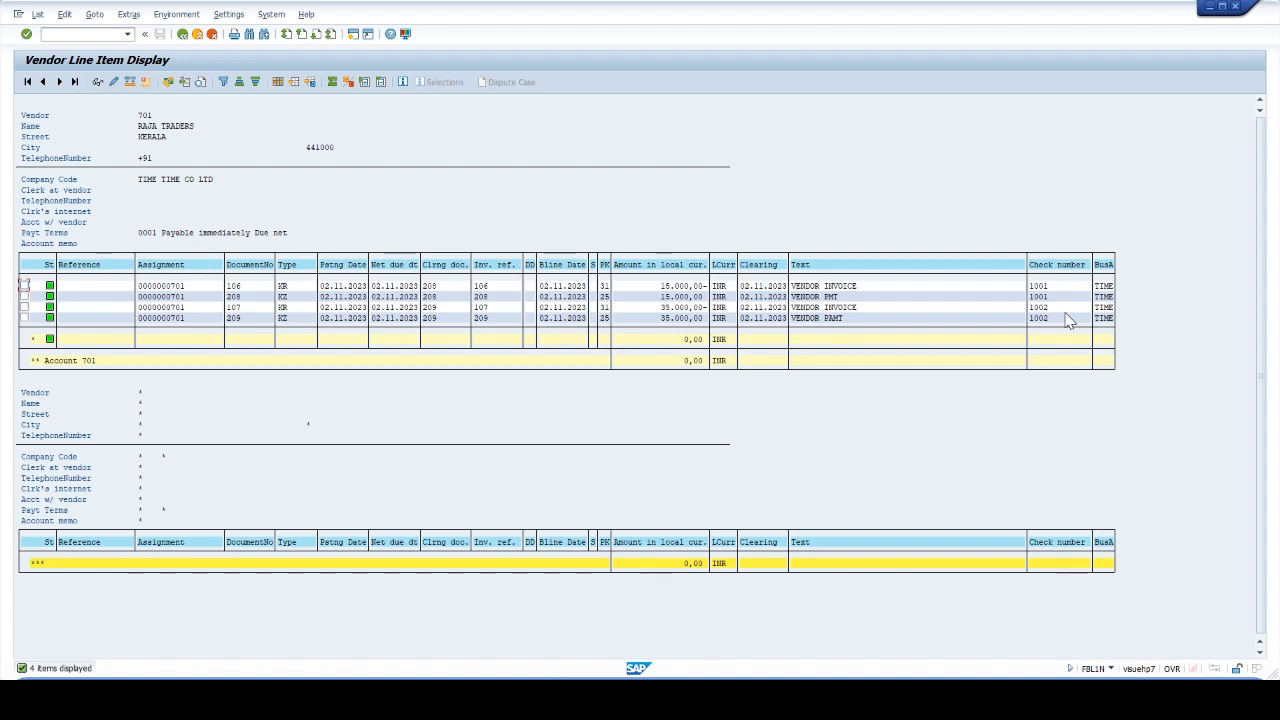
Open transaction FCH3 to void unused checks and specify house bank ICICI and account ID ICICI
click(86, 35)
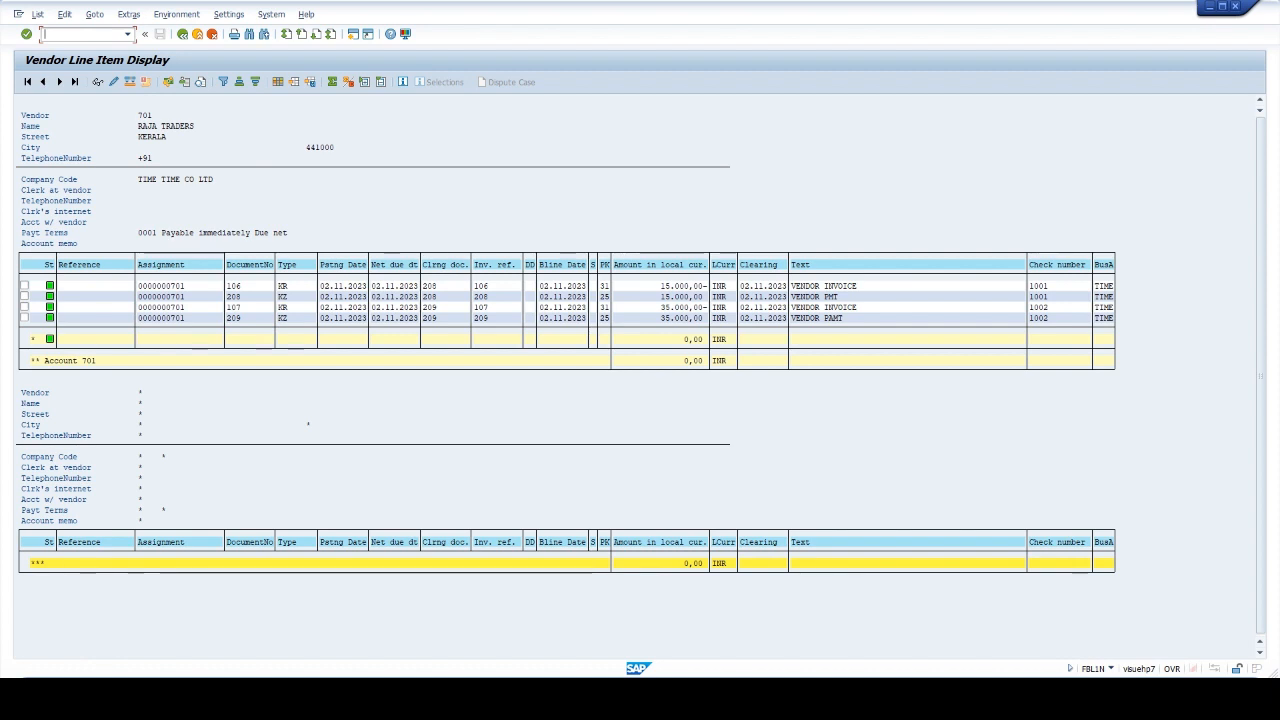
text(/NFCH3)
key(Return)
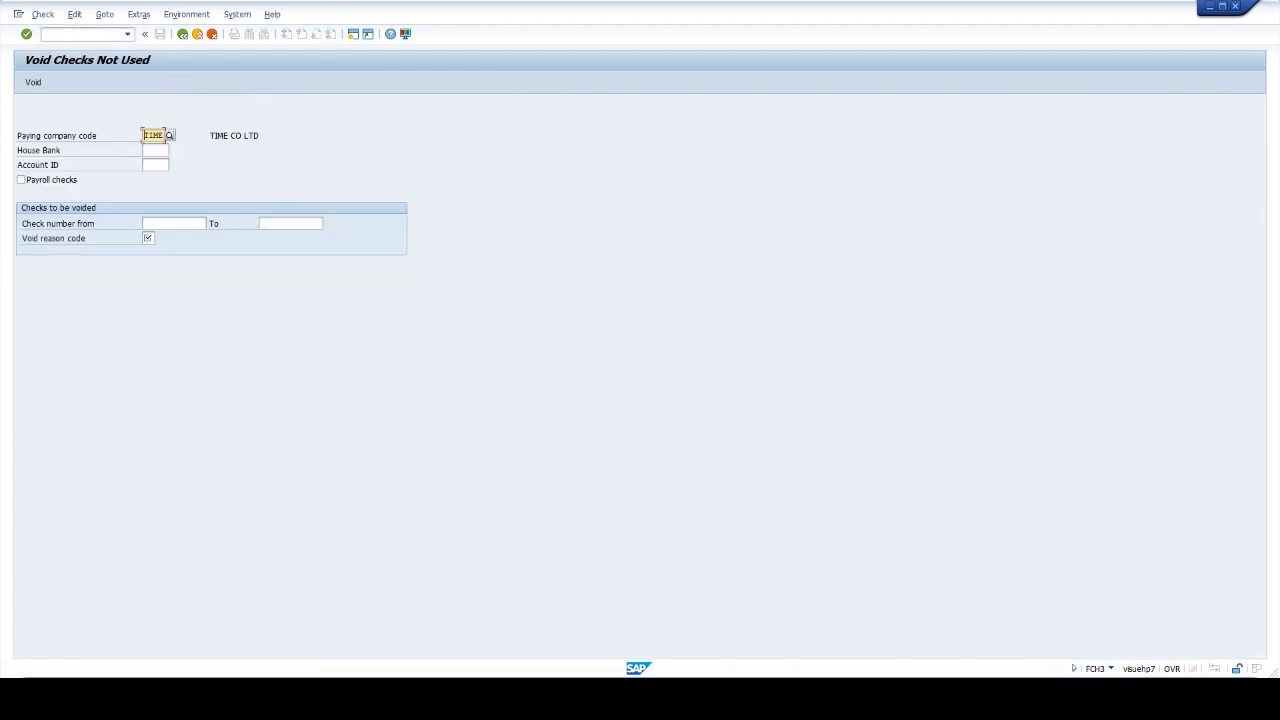
key(Tab)
text(ICICI)
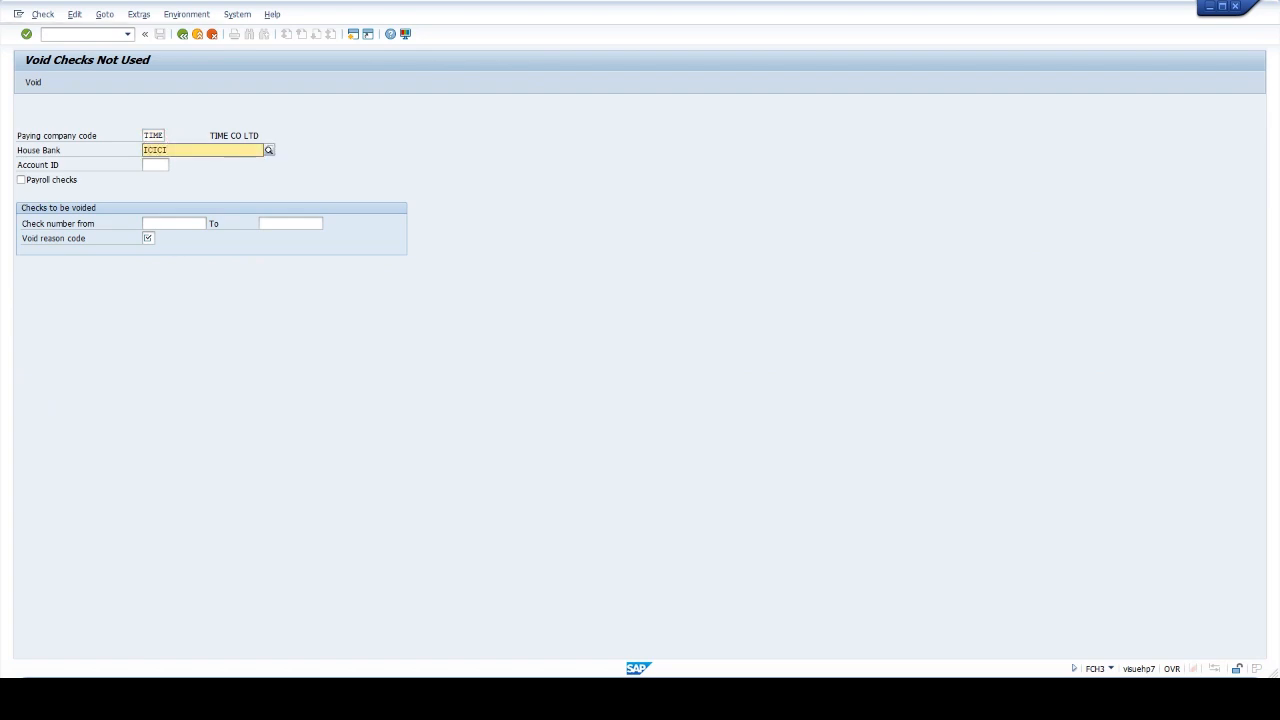
key(Tab)
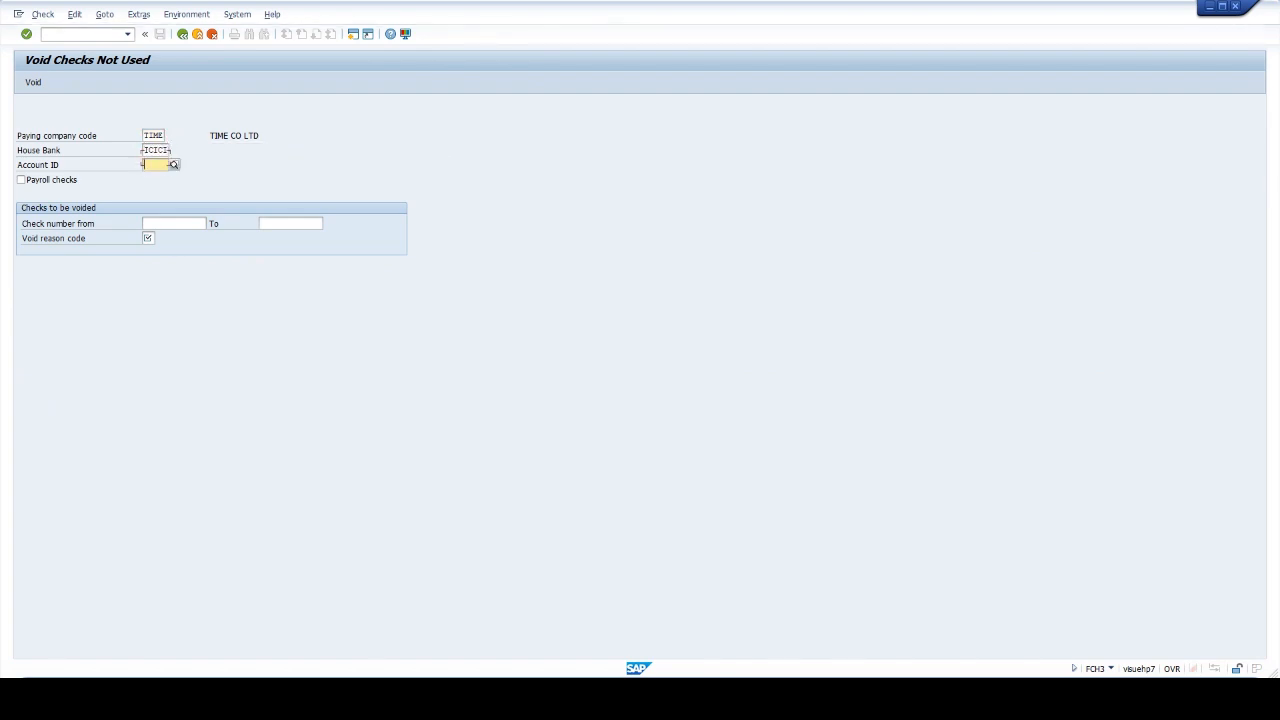
text(ICICI)
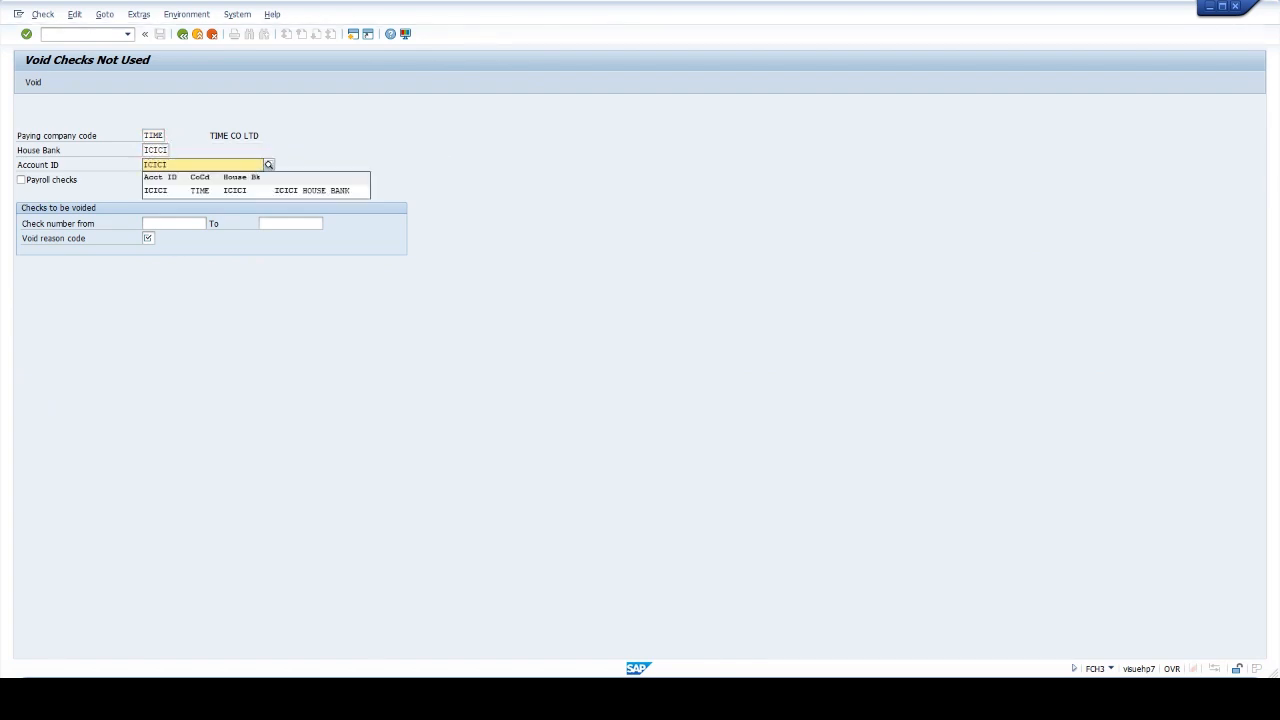
key(Tab)
key(Tab)
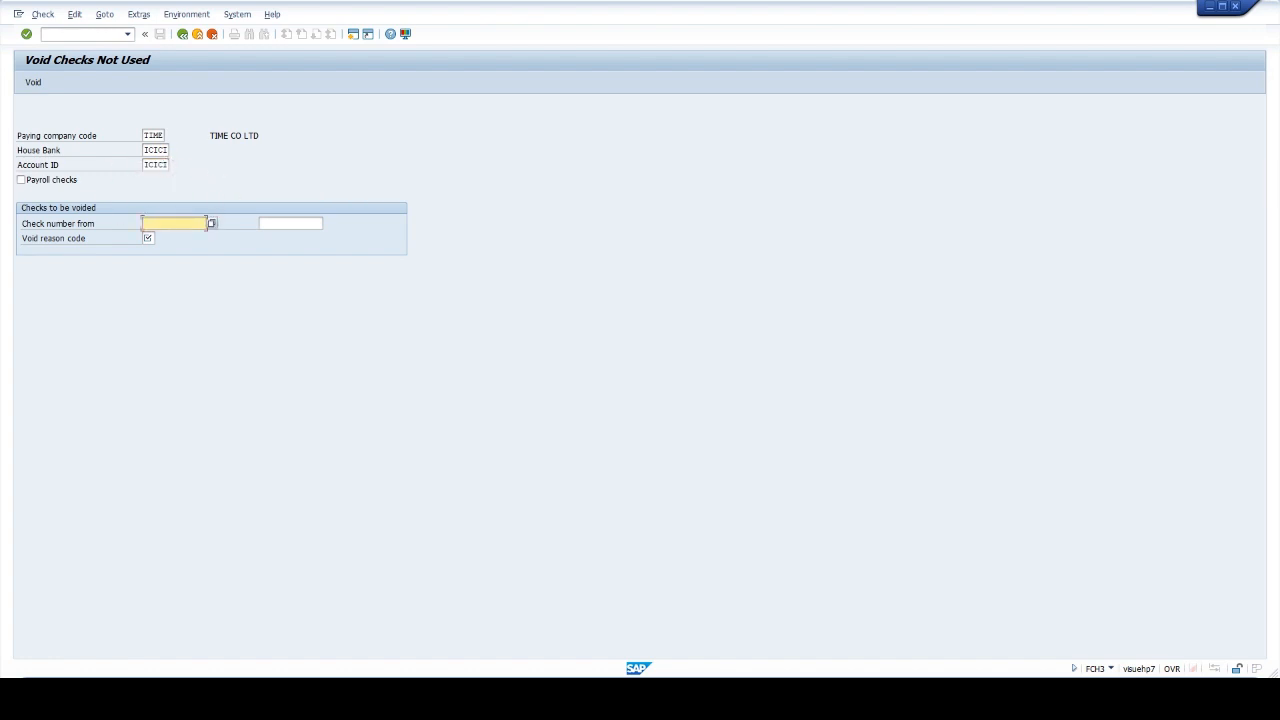
Void unused checks 1003 to 1004 with void reason code 05, Printed incorrectly
text(1003)
key(Tab)
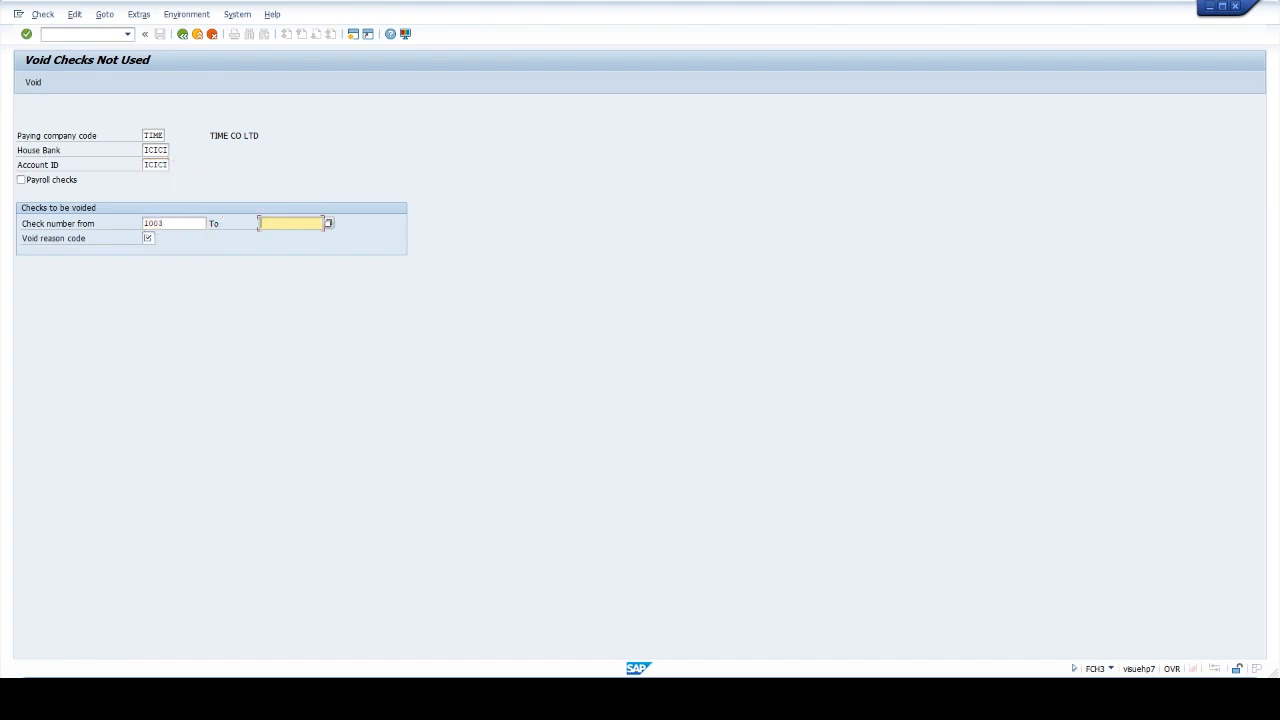
text(1004)
click(150, 239)
click(158, 239)
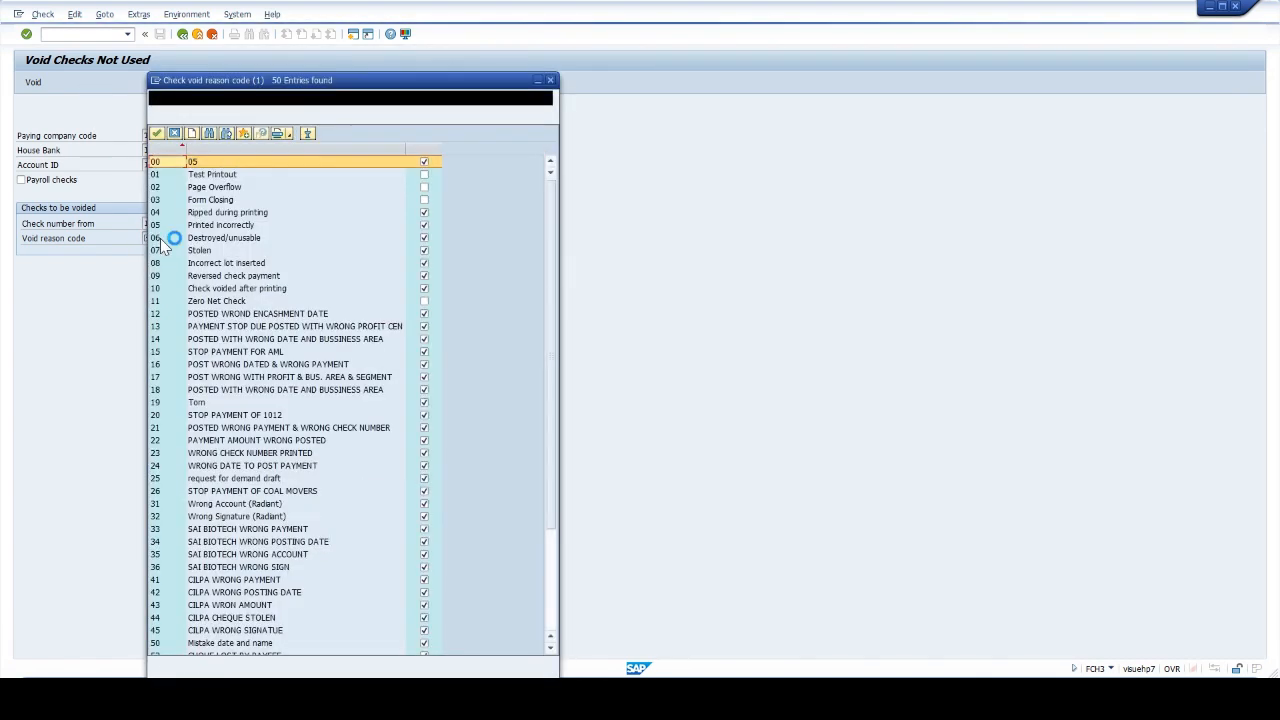
click(187, 232)
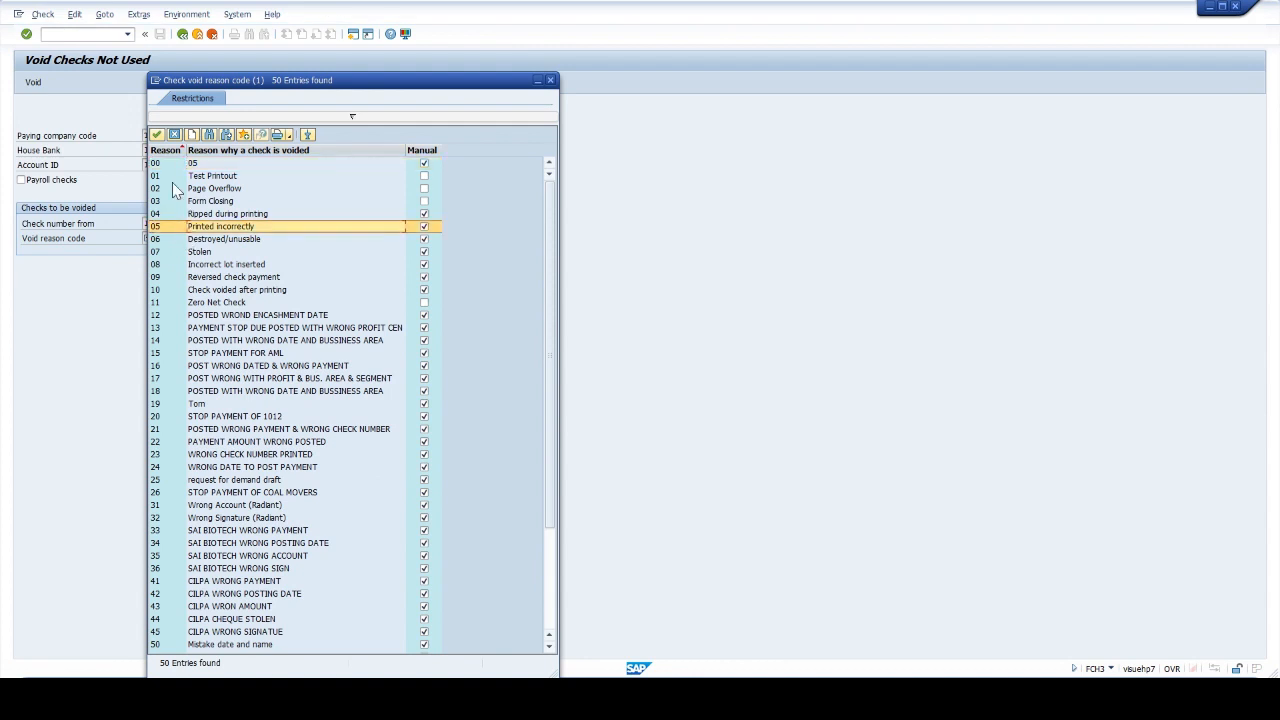
click(157, 134)
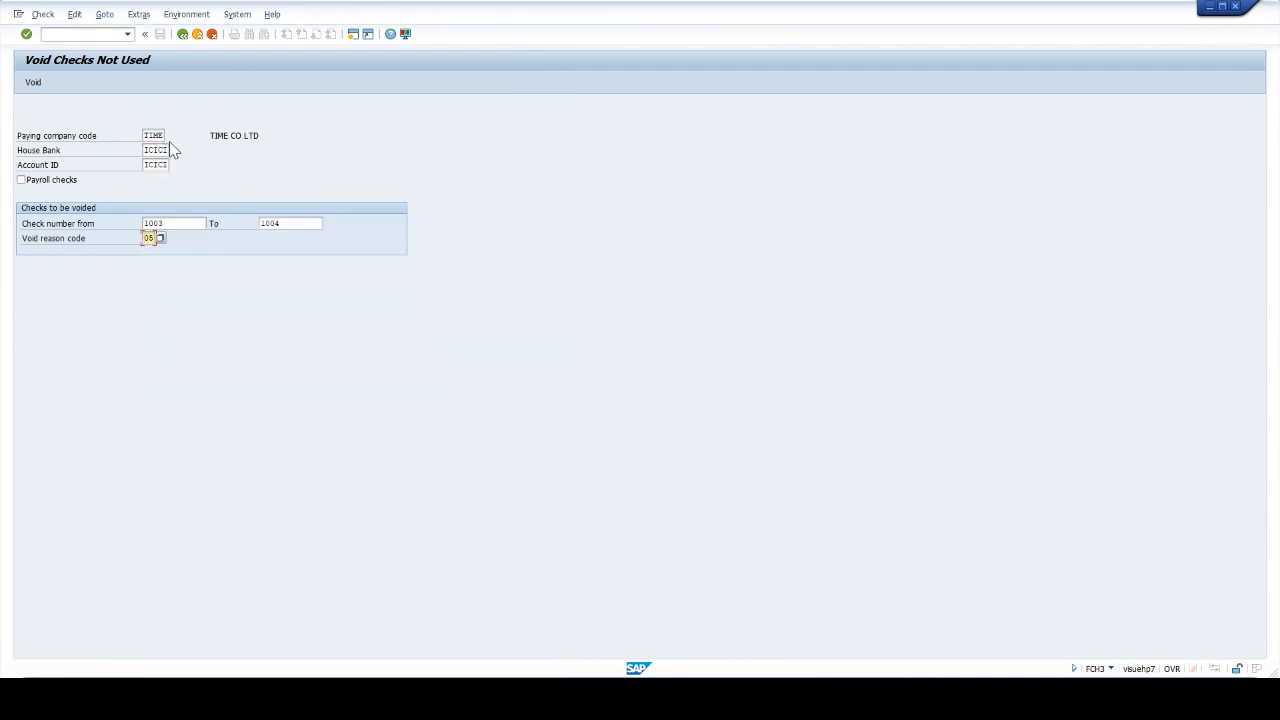
click(35, 86)
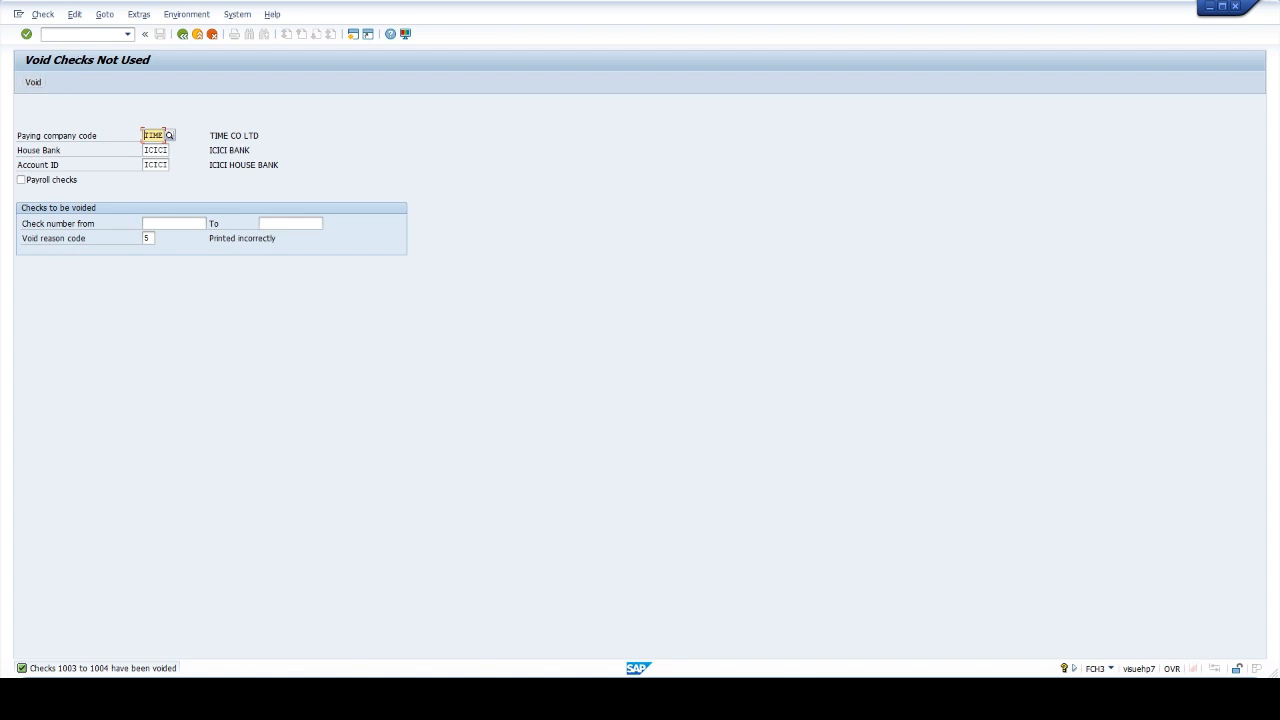
Open transaction FCH8 to cancel a check payment, and specify check number 1002 with void reason 07, Stolen
click(42, 34)
text(/NFCH8)
key(Return)
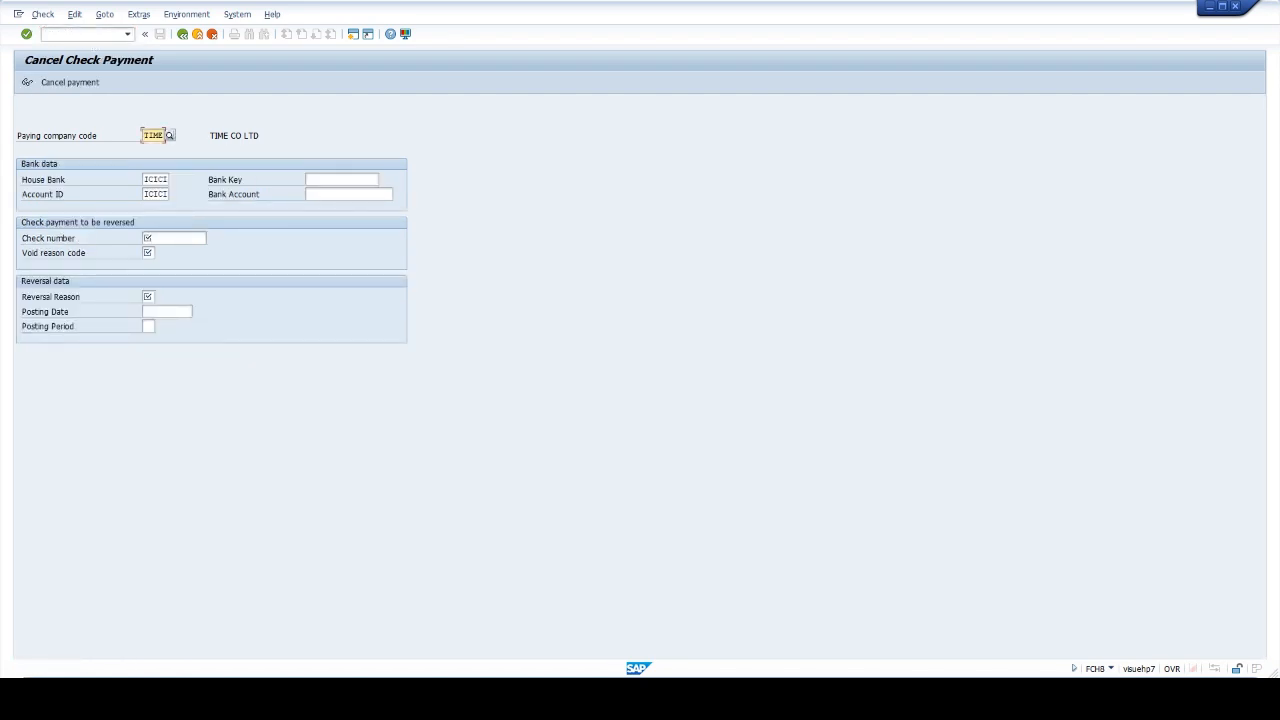
click(150, 236)
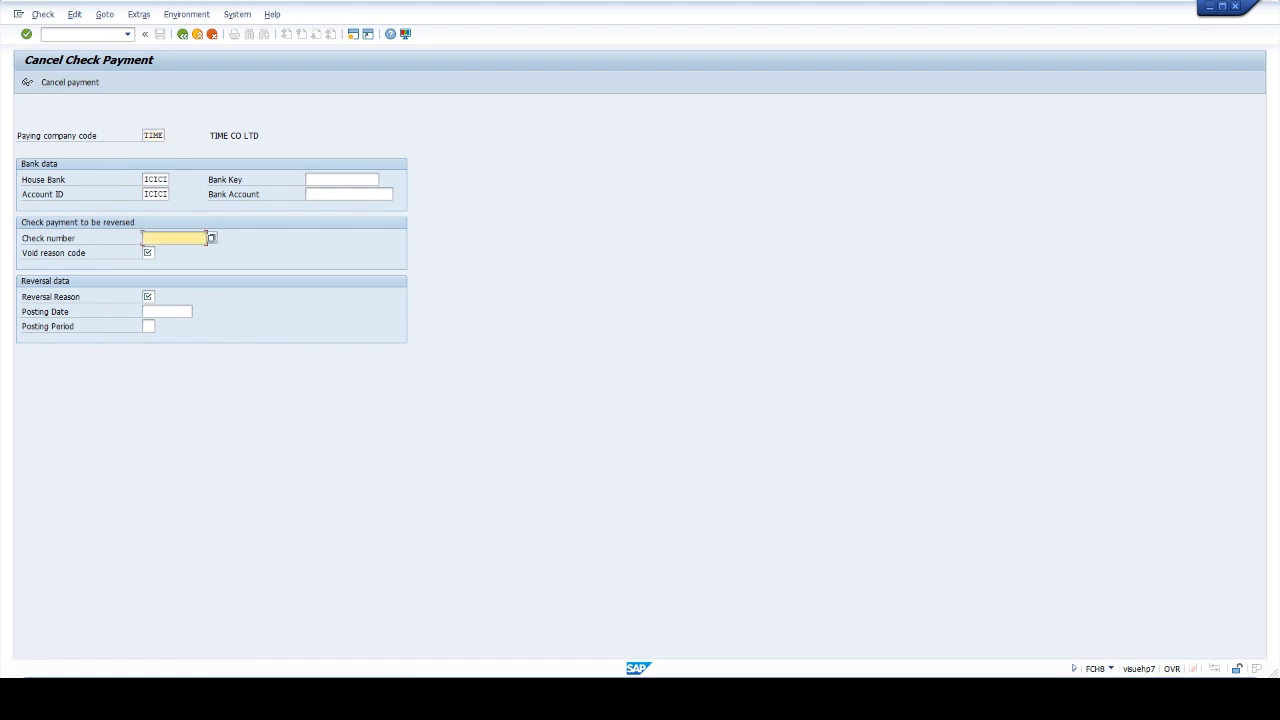
text(1002)
click(149, 253)
click(160, 252)
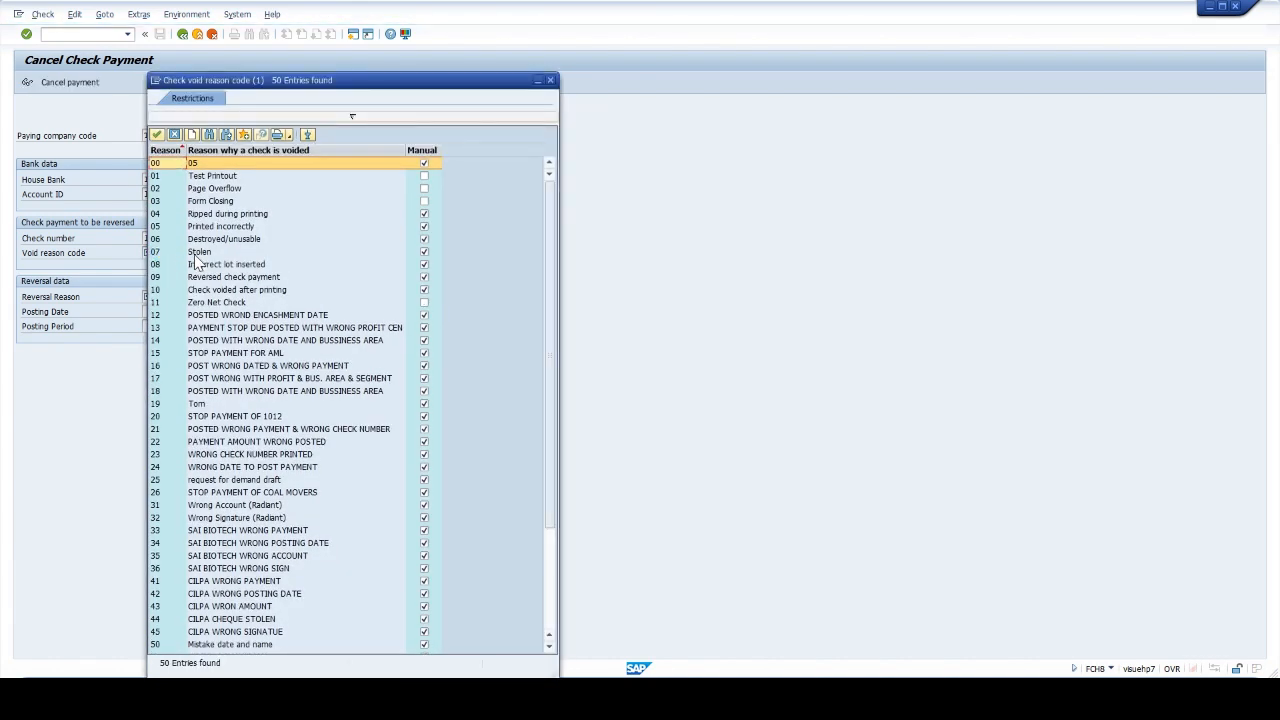
click(198, 251)
click(157, 134)
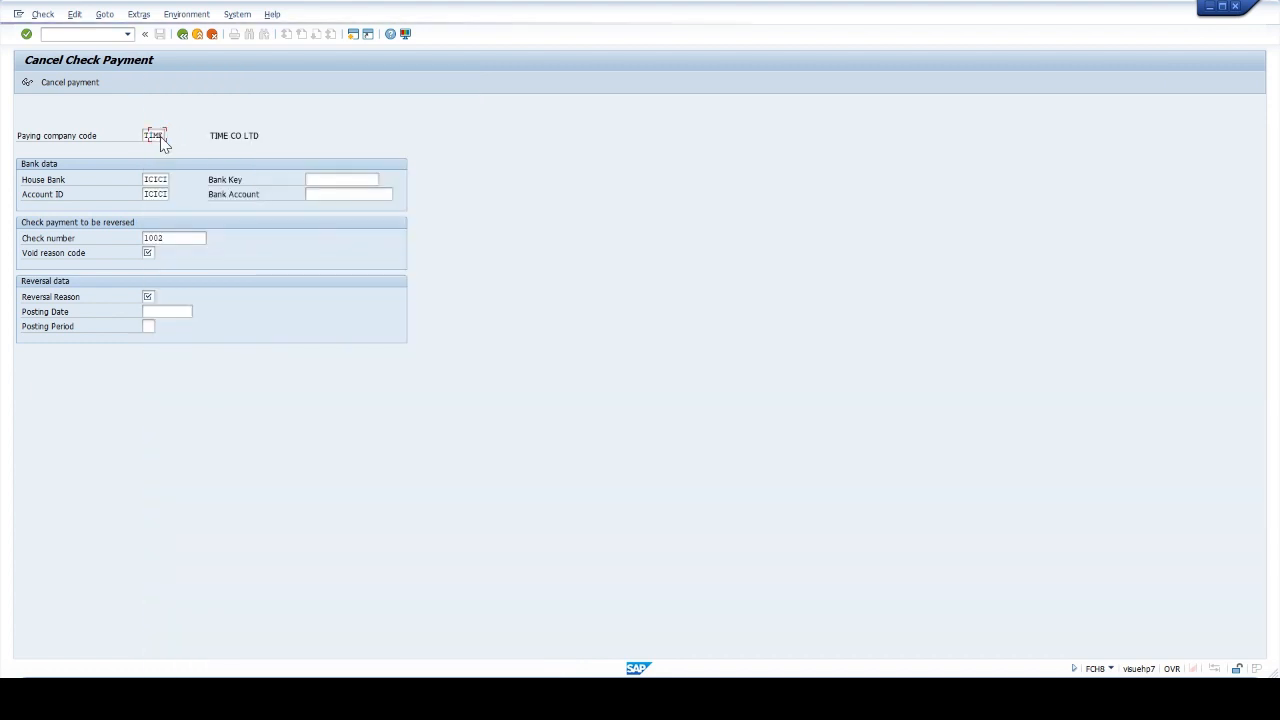
Set reversal reason 01 (Reversal in current period), posting date 02.11.2023 and posting period 8, and cancel the payment for check 1002
click(162, 296)
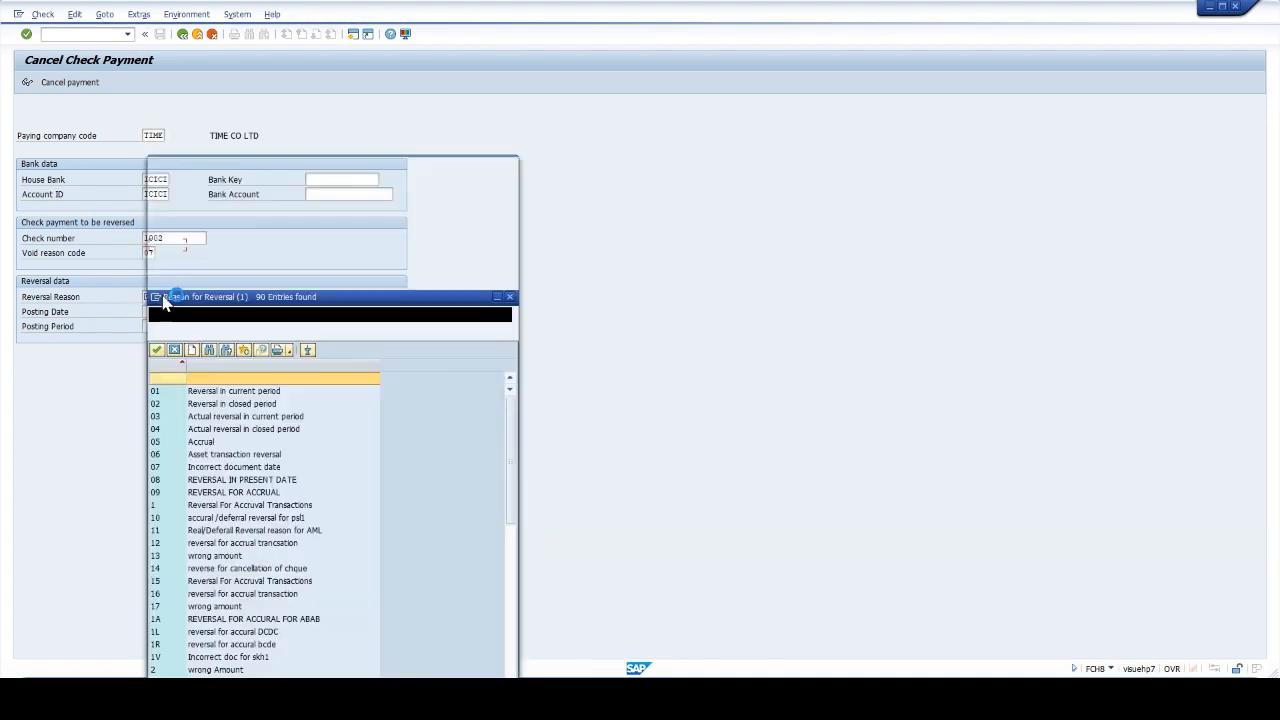
click(192, 262)
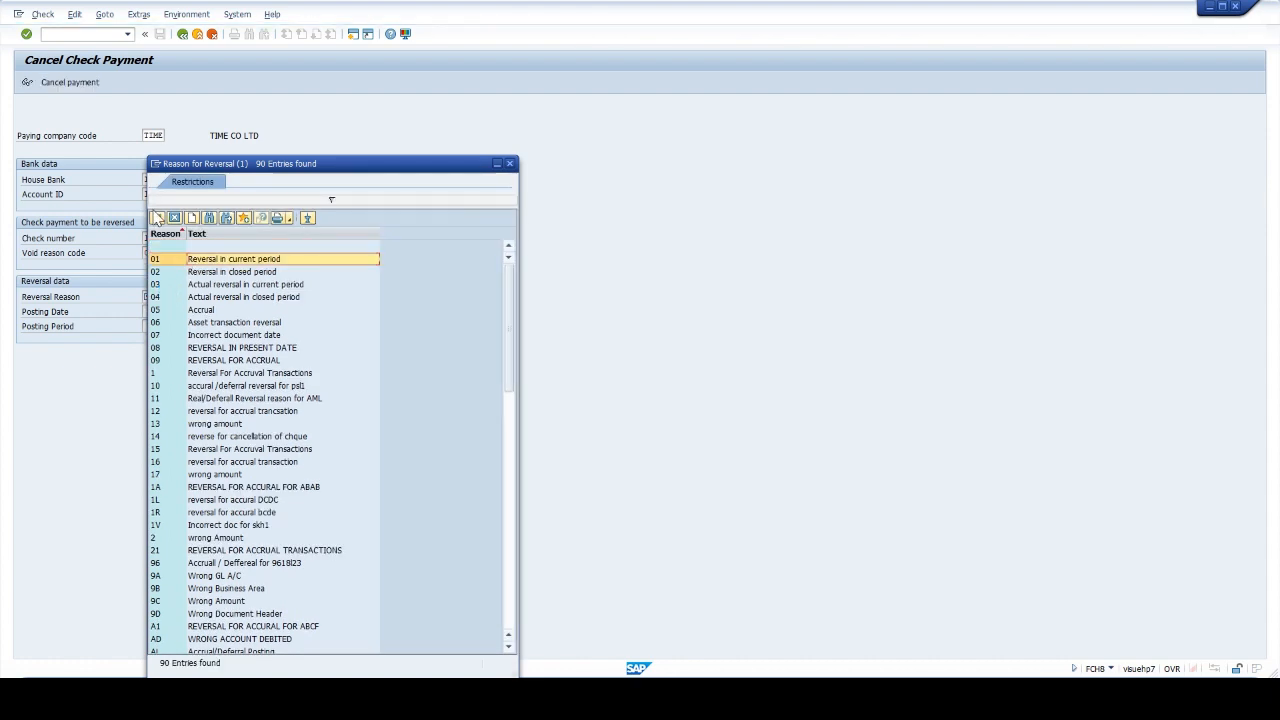
click(156, 217)
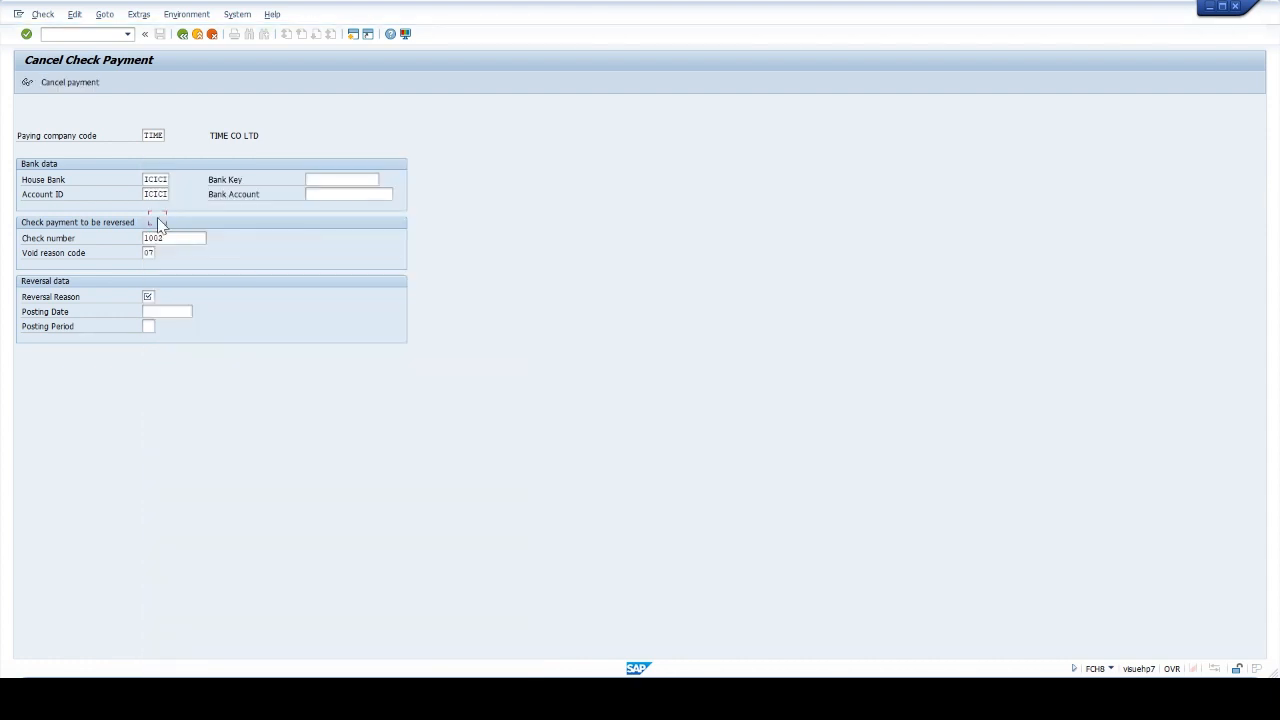
click(164, 312)
click(196, 312)
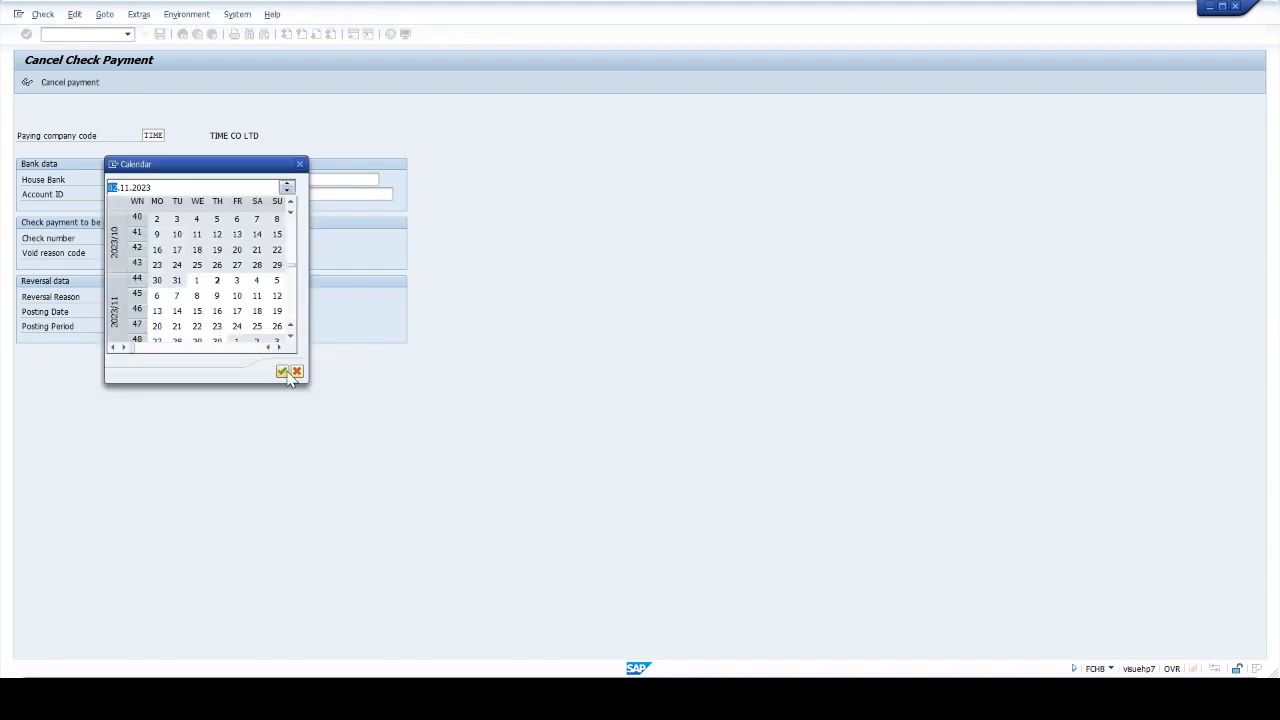
click(282, 372)
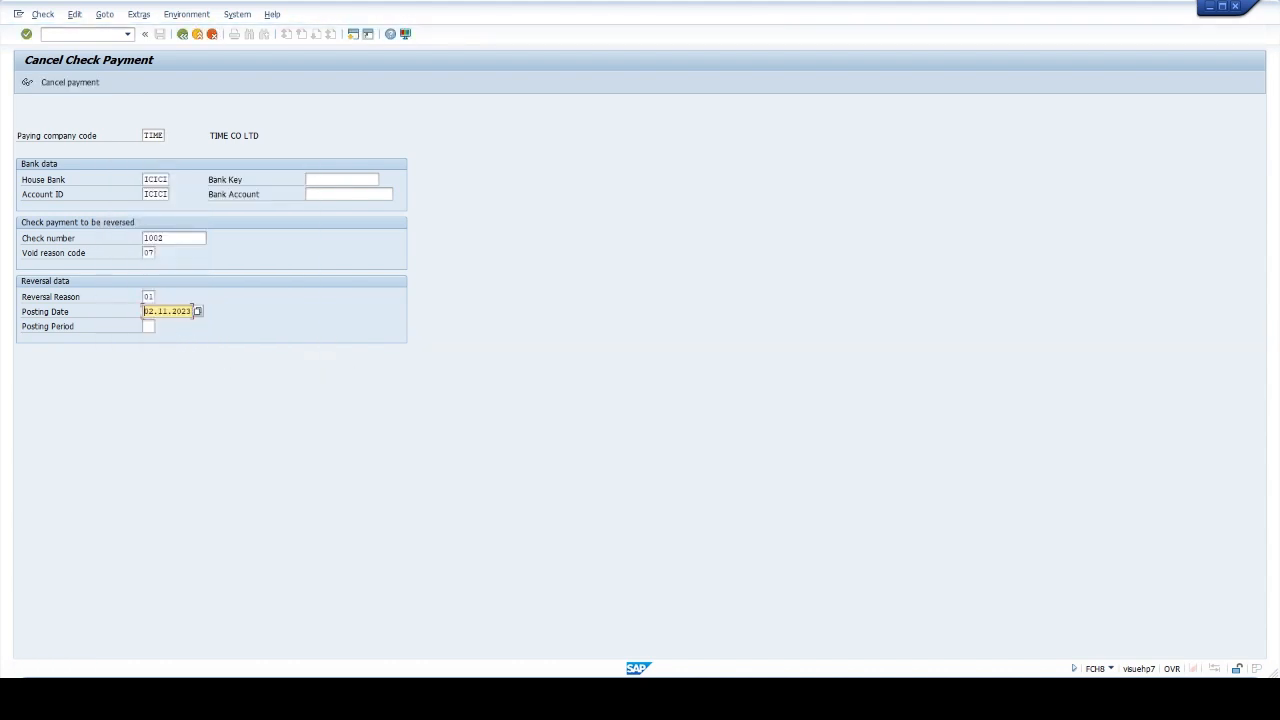
click(149, 326)
click(72, 82)
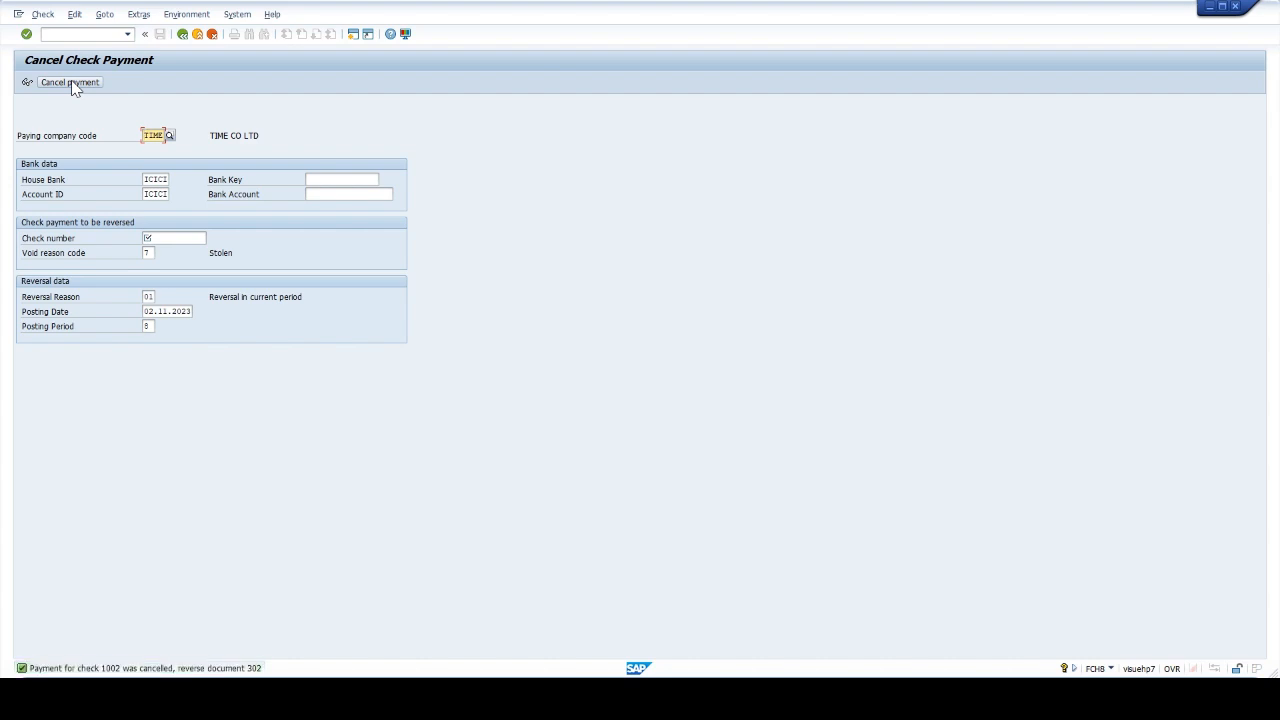
Open transaction FBL1N and display vendor 701's open items for company code TIME at key date 02.11.2023
click(85, 34)
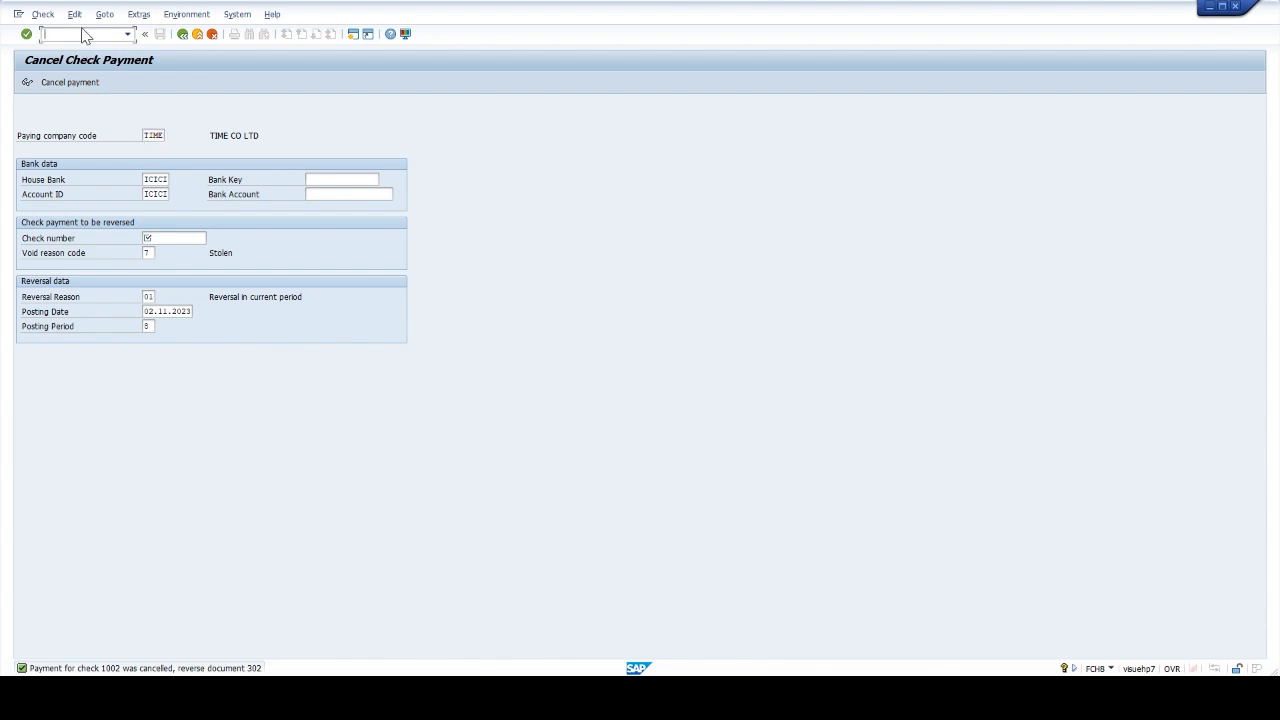
text(/NFBL1N)
key(Return)
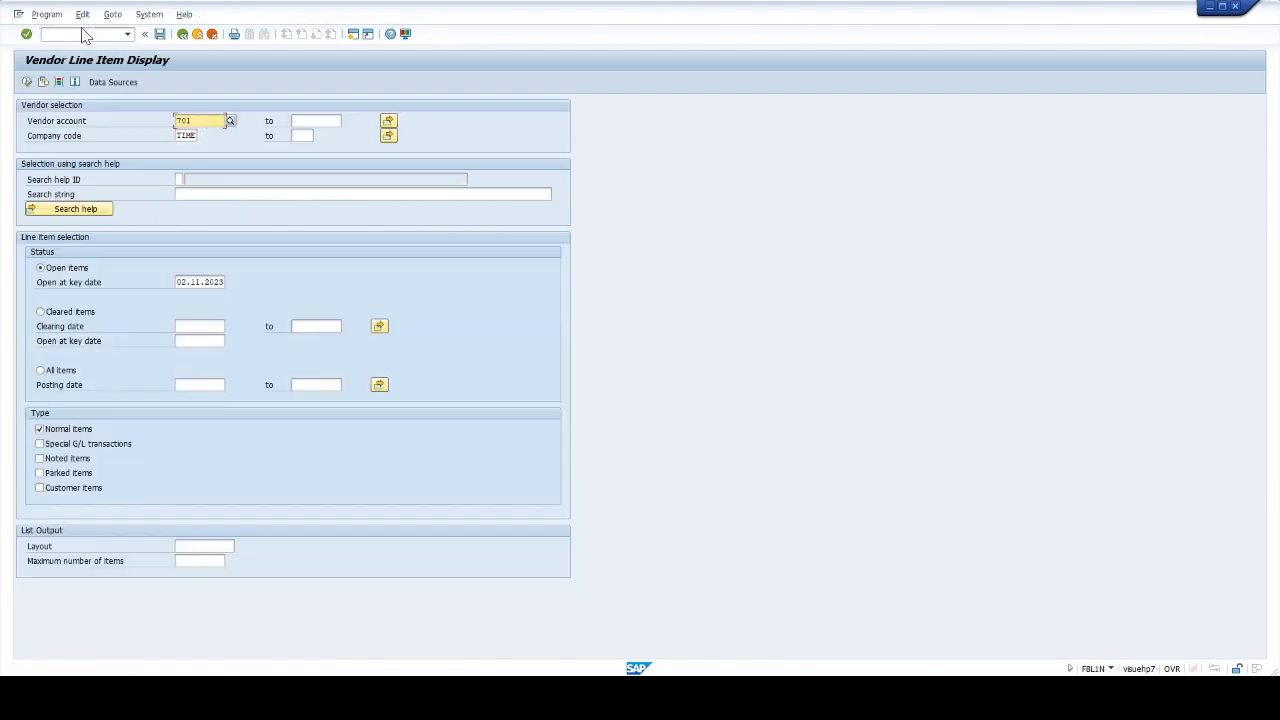
click(27, 82)
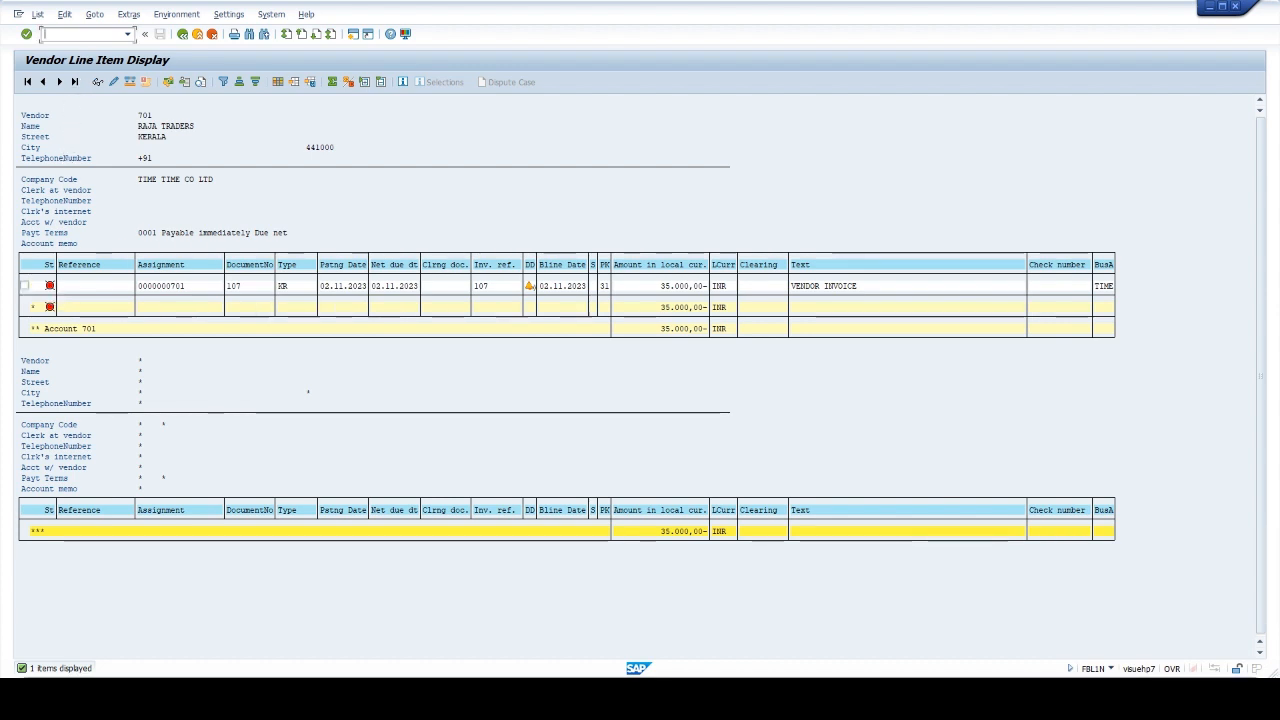
Open transaction FCH6 for check 1001 of house bank ICICI, set its check encashment date to 02.11.2023, and save
click(40, 34)
text(/NFCH6)
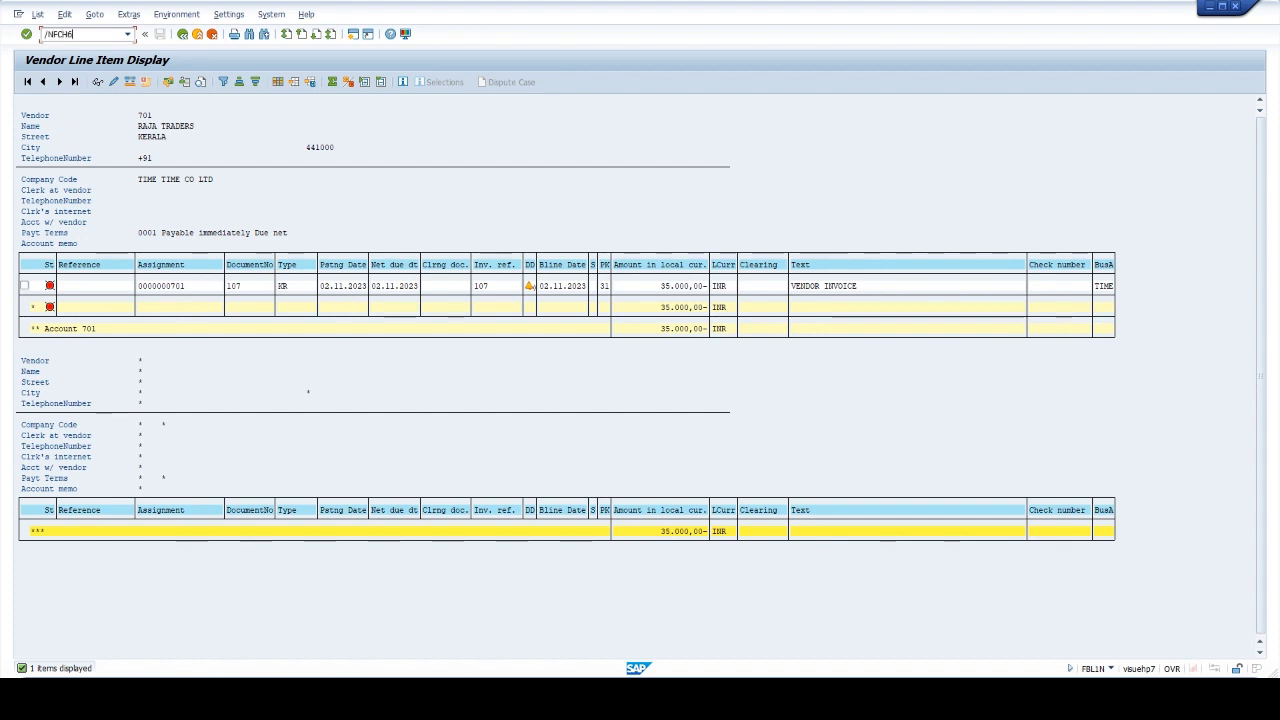
key(Return)
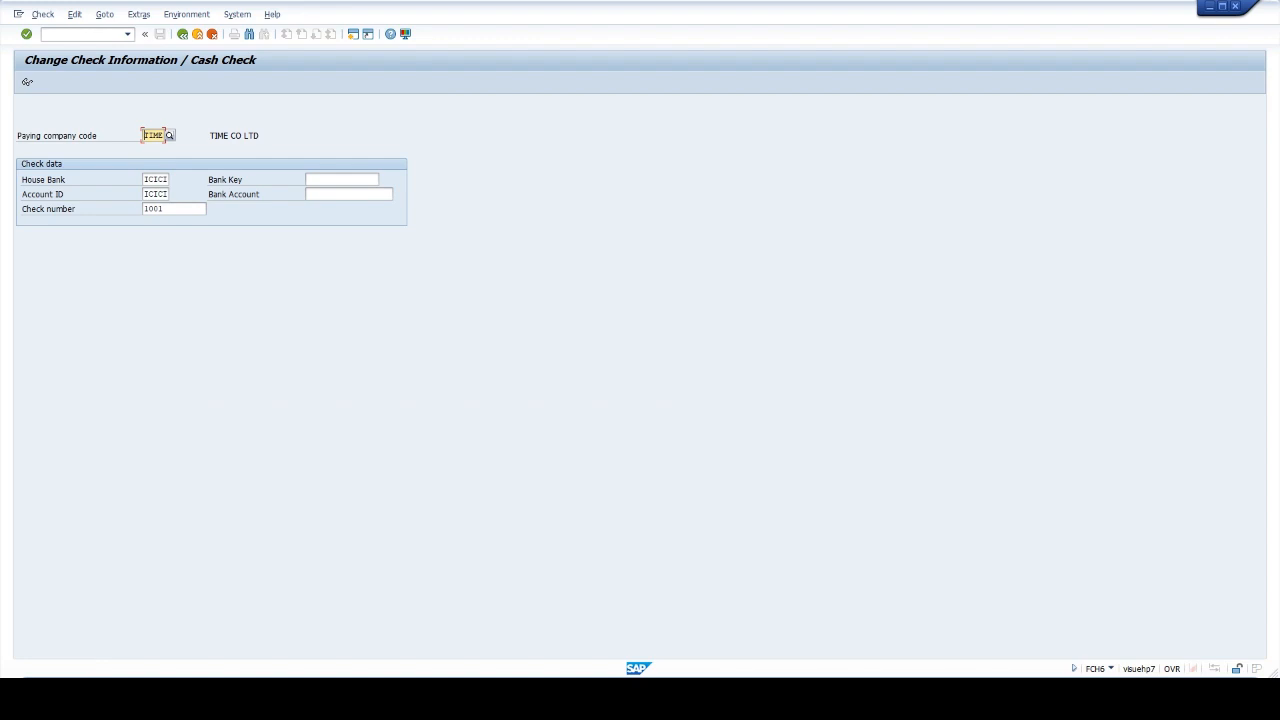
key(Return)
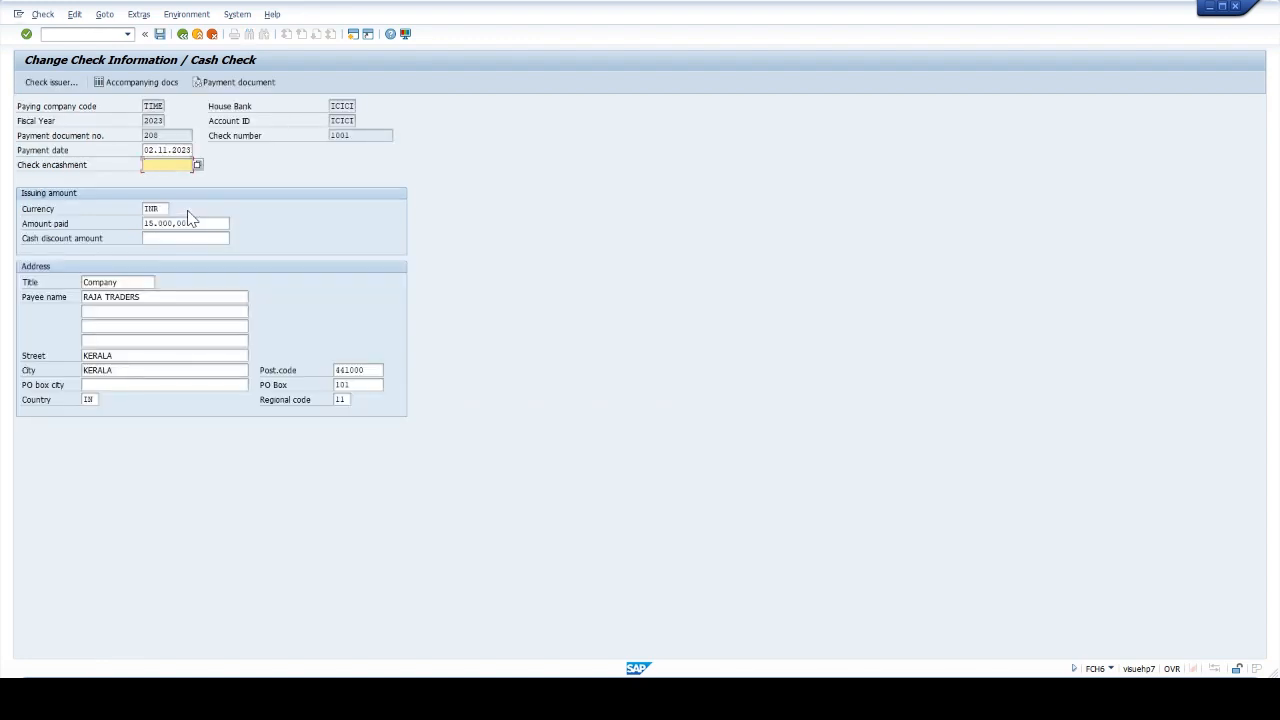
click(196, 165)
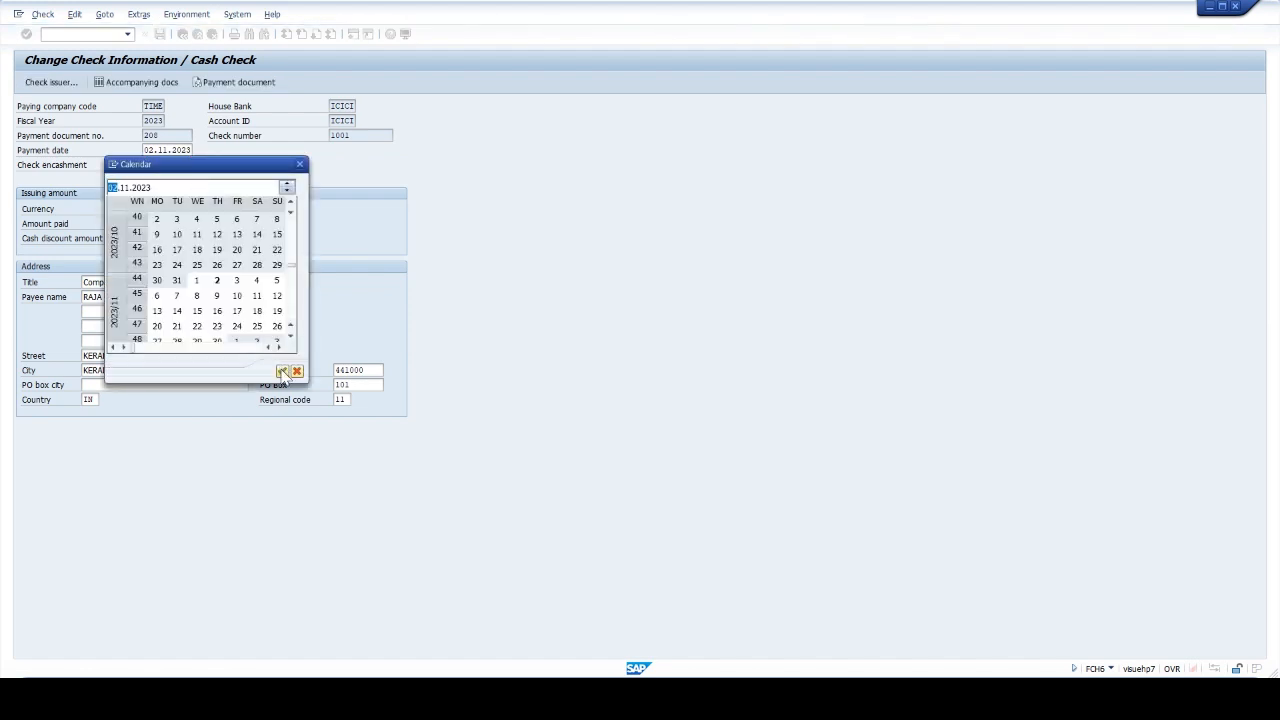
click(282, 371)
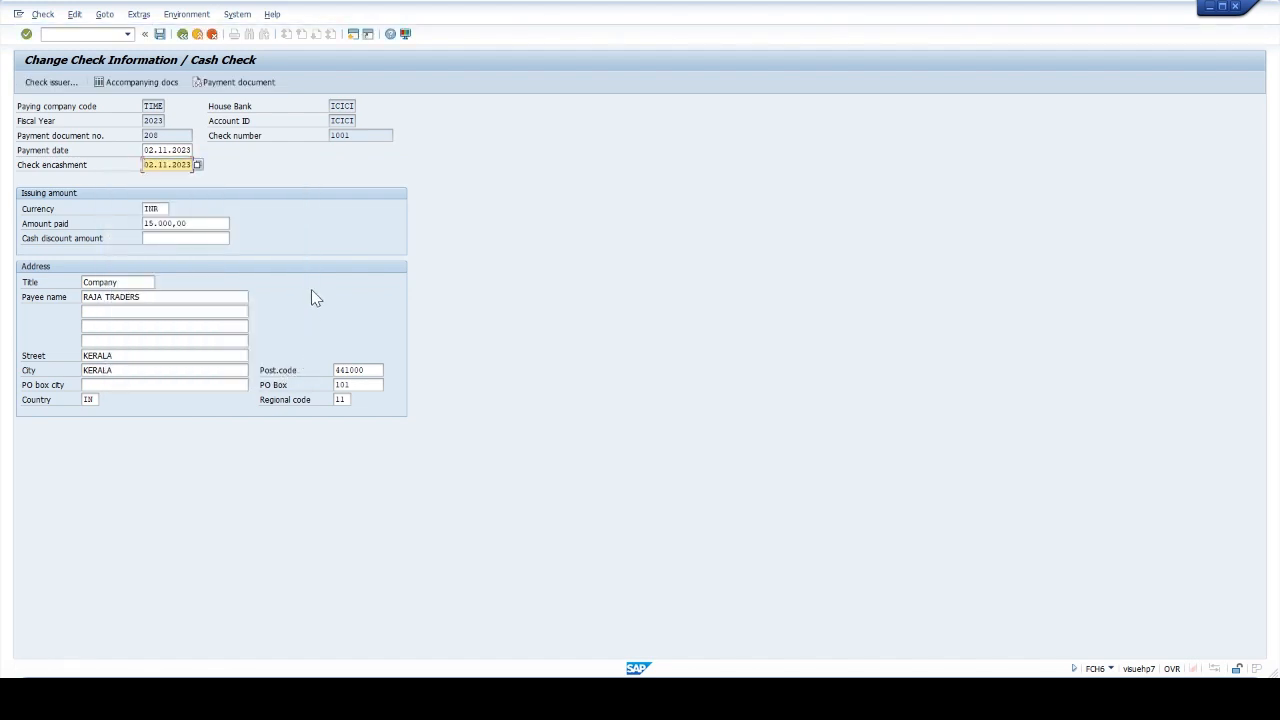
click(164, 35)
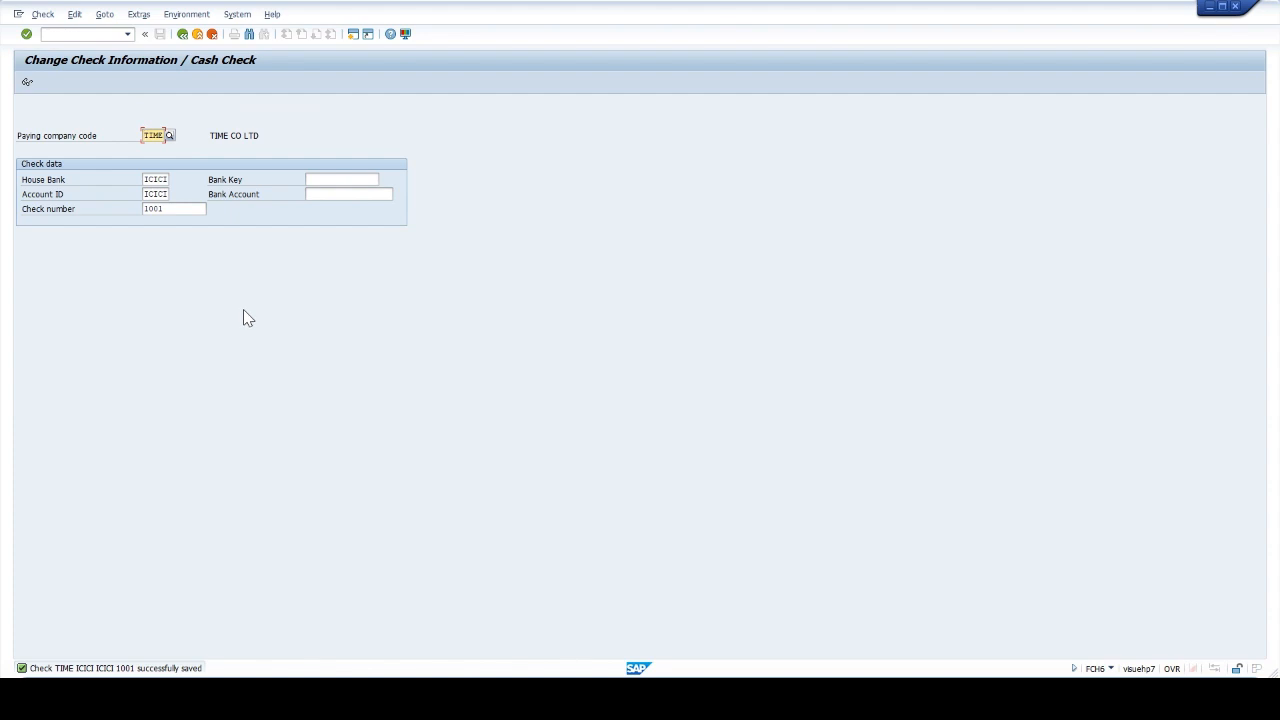
Open transaction FCHN and run the check register for paying company code TIME, house bank ICICI and account ID ICICI
click(41, 34)
key(Return)
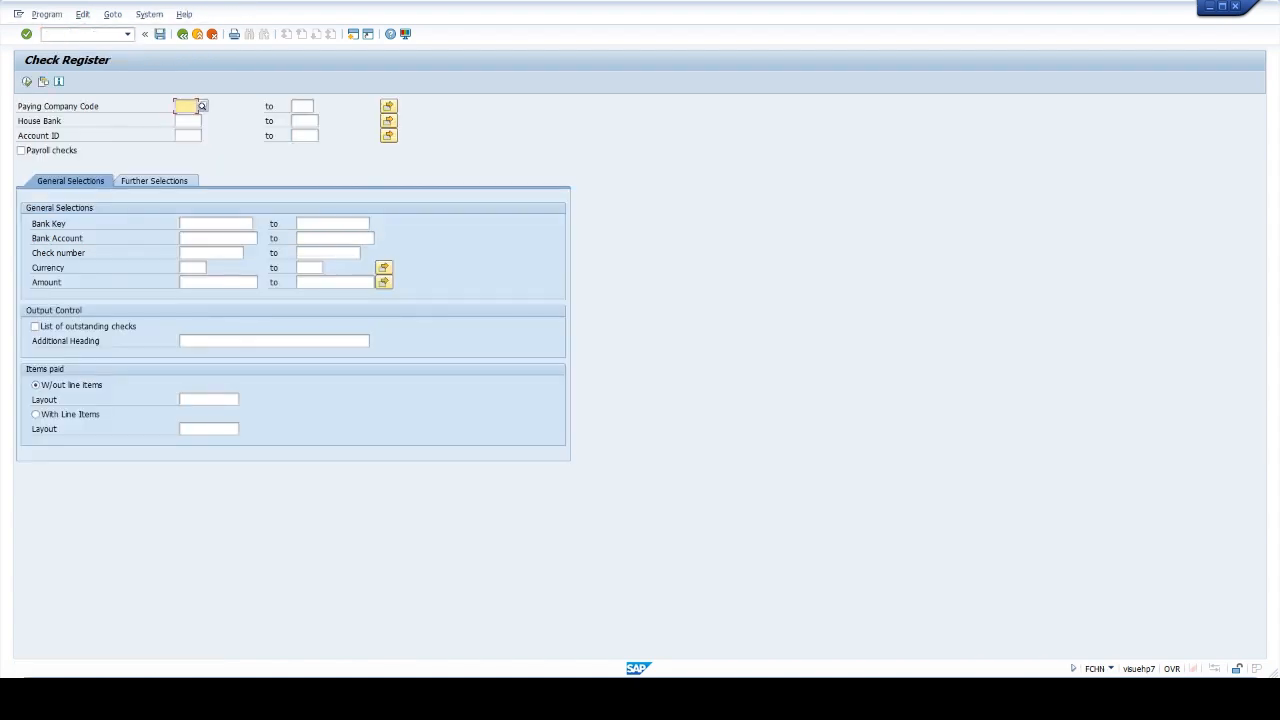
text(TIME)
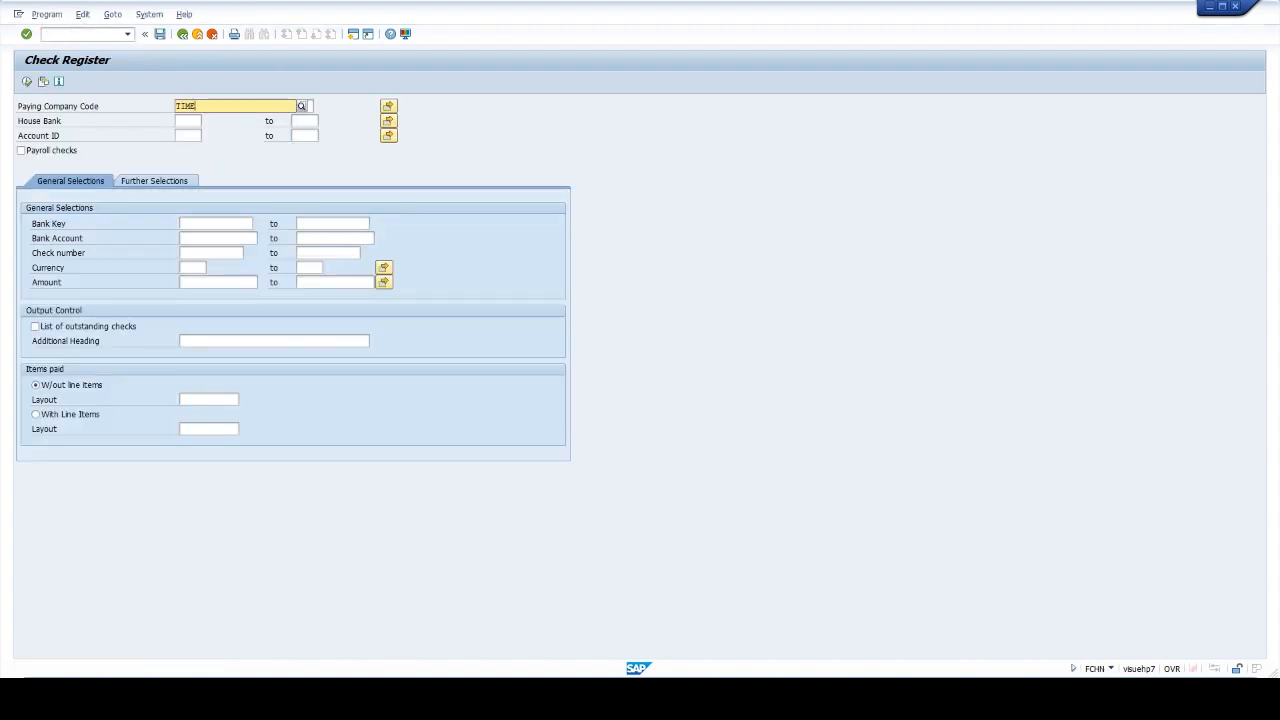
key(Down)
key(Tab)
key(Tab)
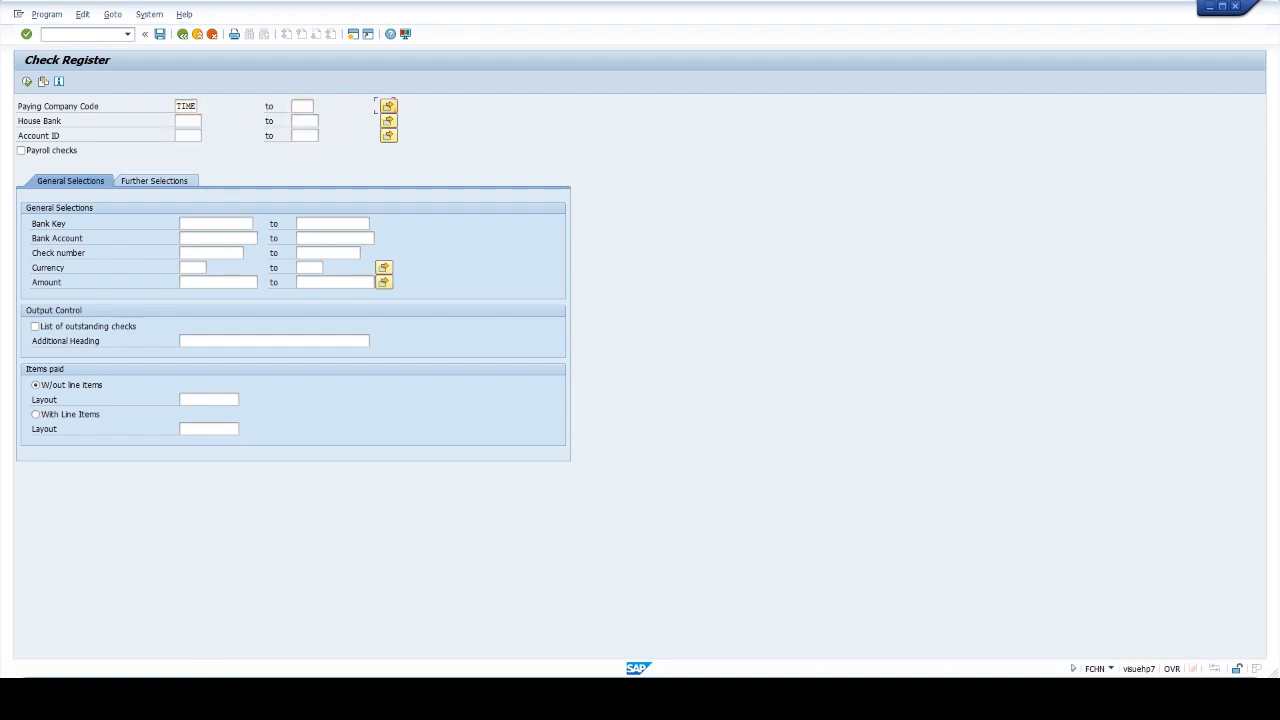
click(184, 121)
text(ICICI)
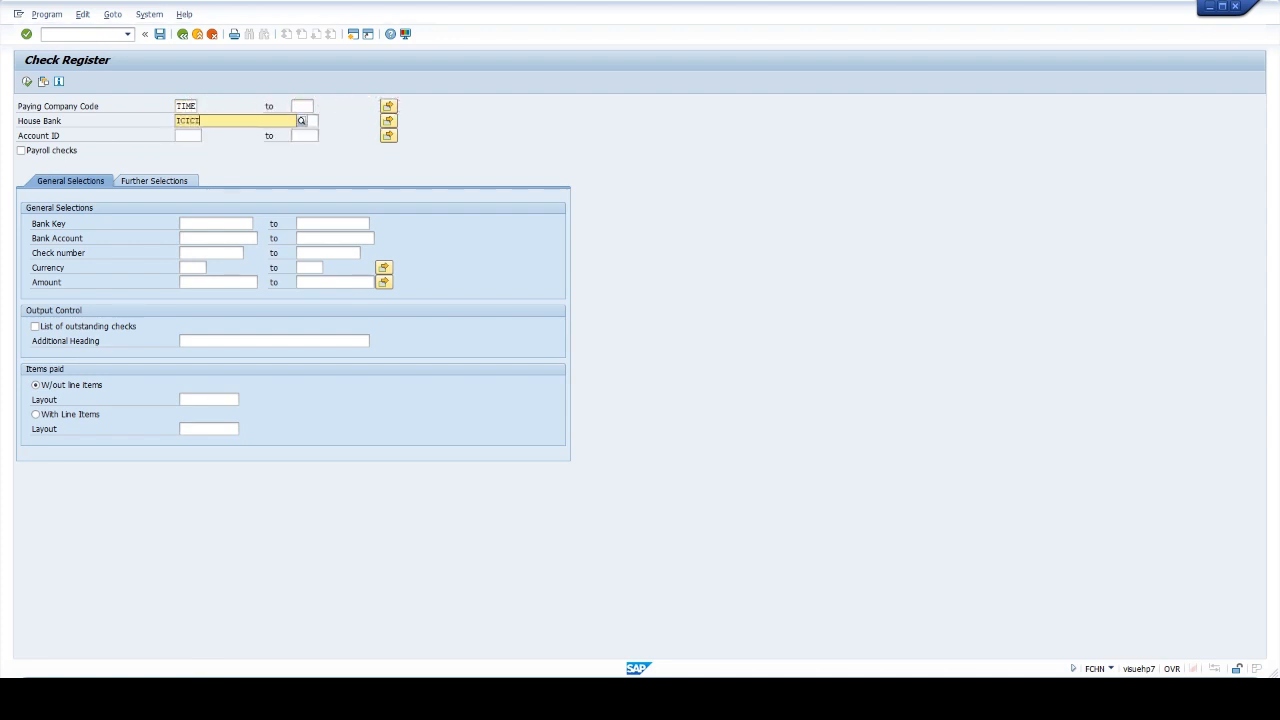
key(Tab)
key(Tab)
key(Tab)
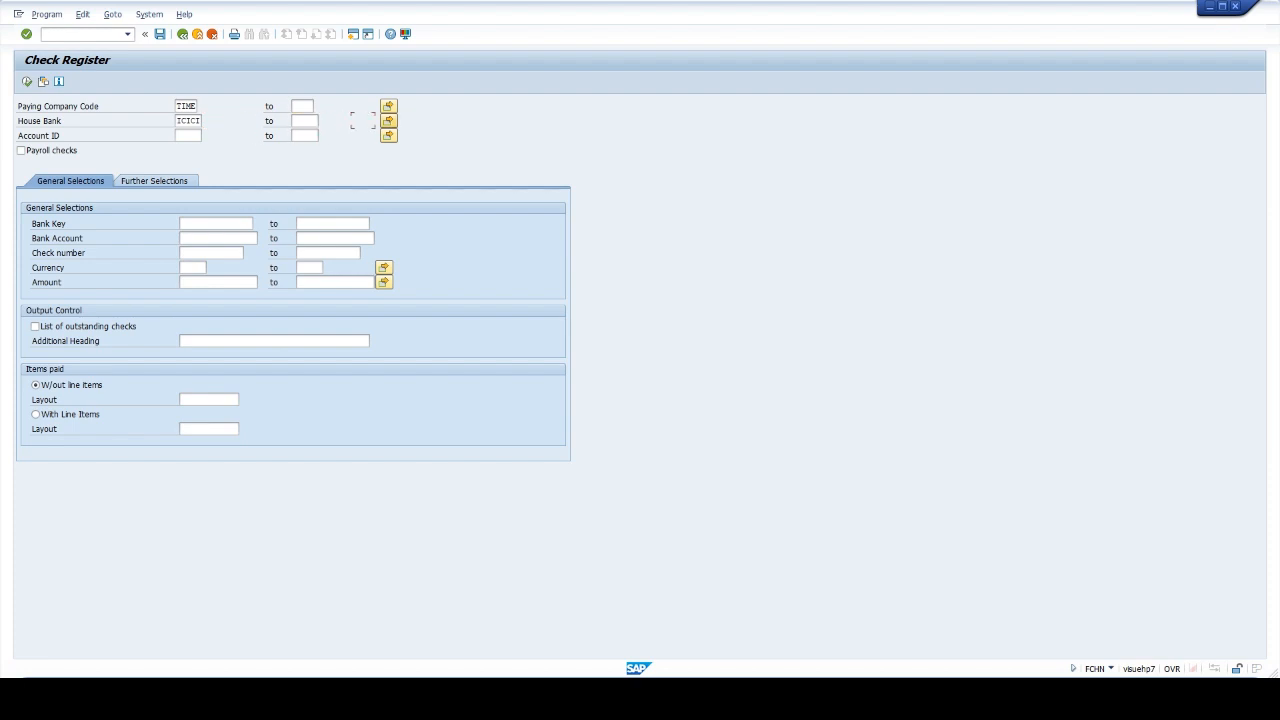
text(ICICI)
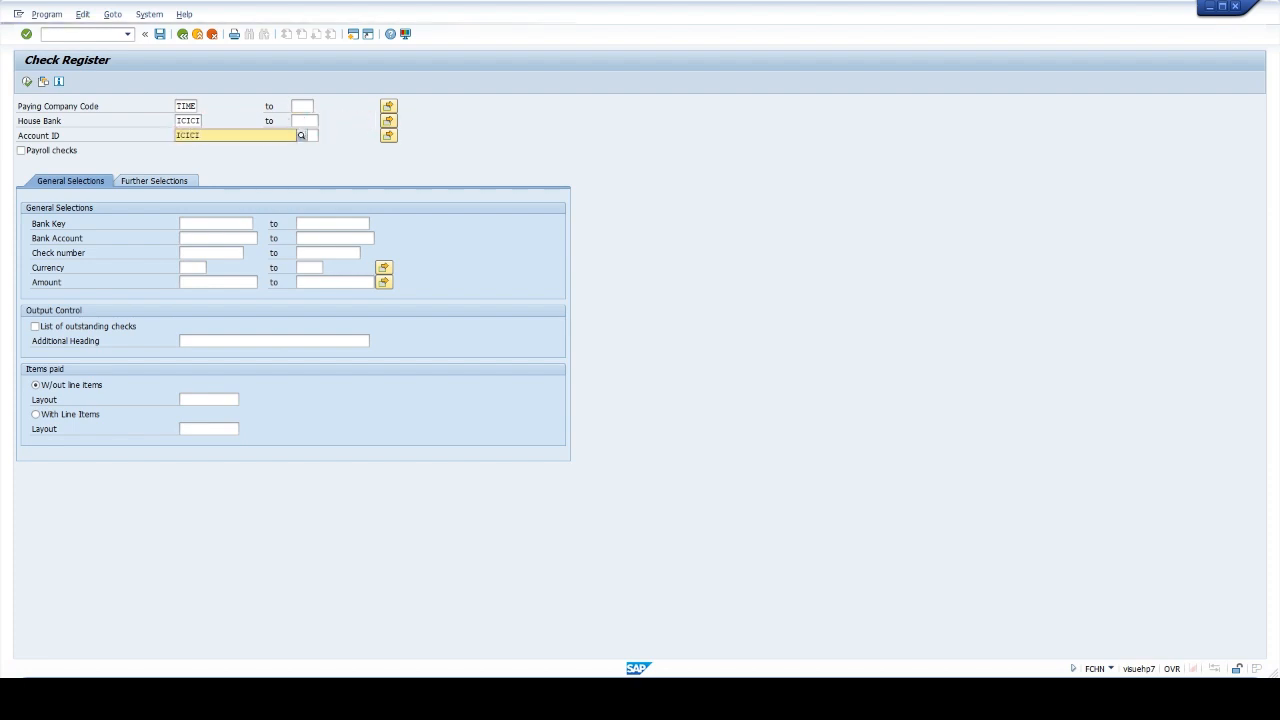
key(Tab)
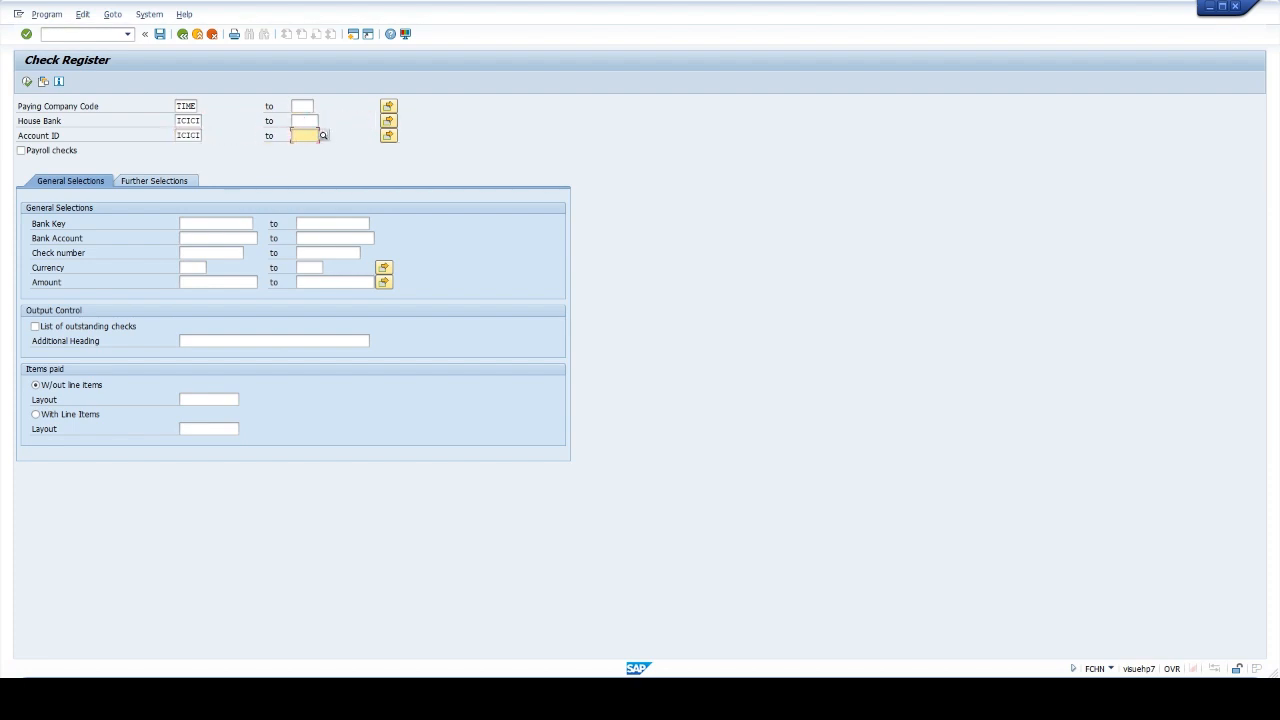
click(26, 81)
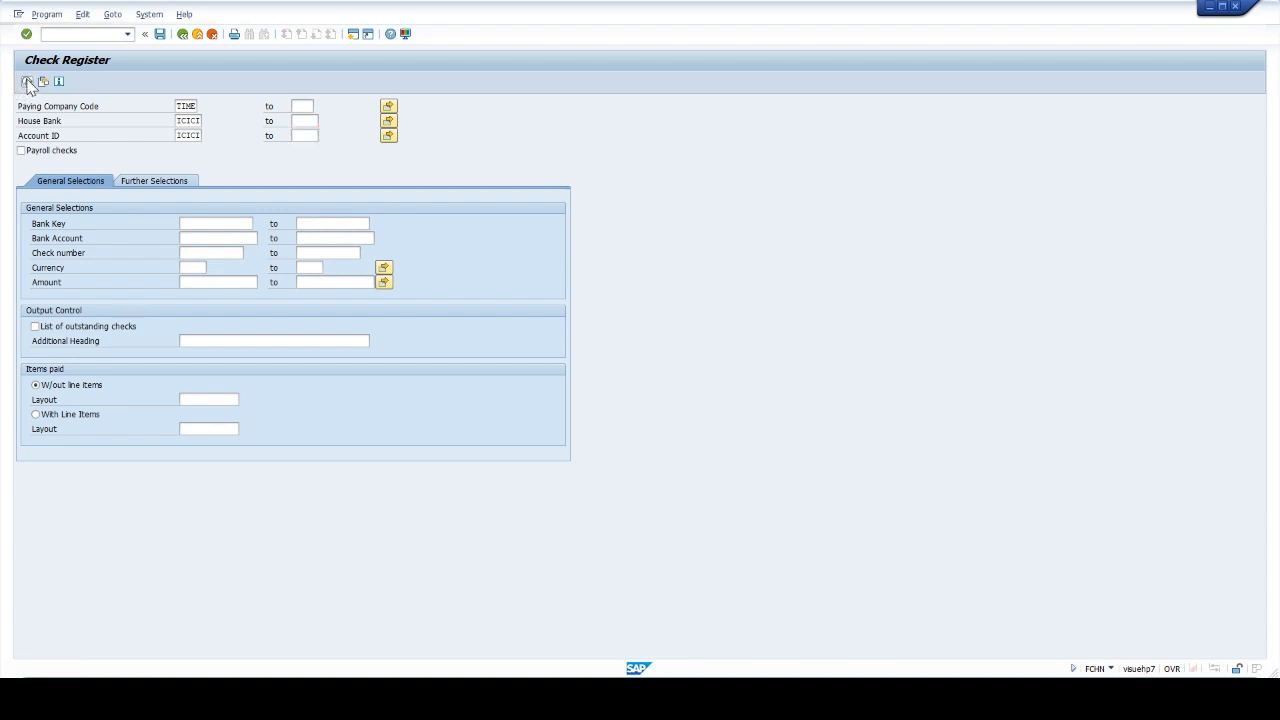